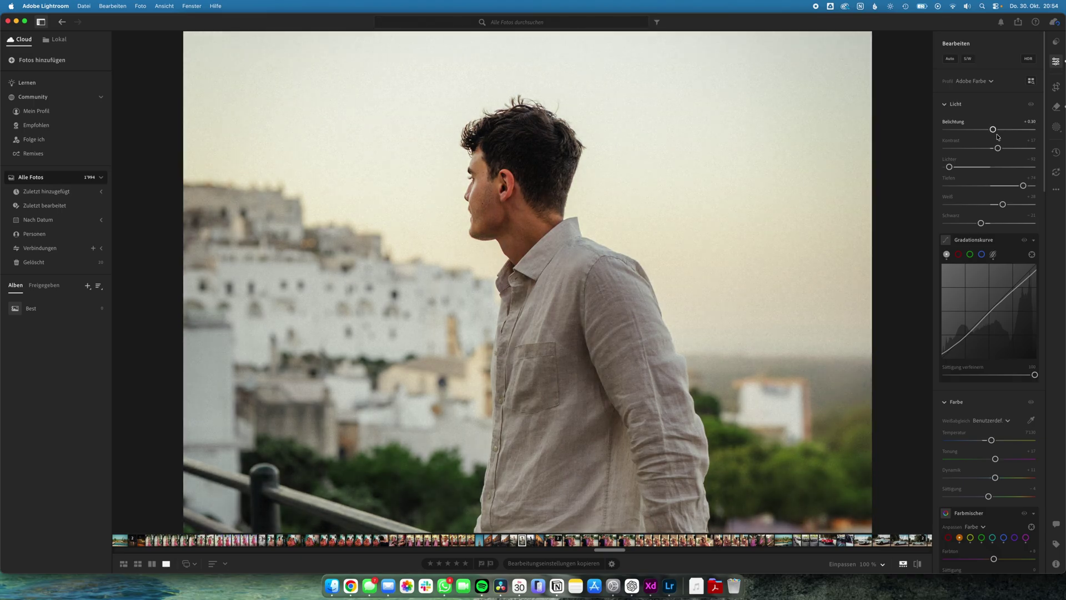
Raise the portrait's exposure to about +0.30, then select photos DSC00105 through DSC00117 in Finder.
left_click_drag(994, 131, 996, 131)
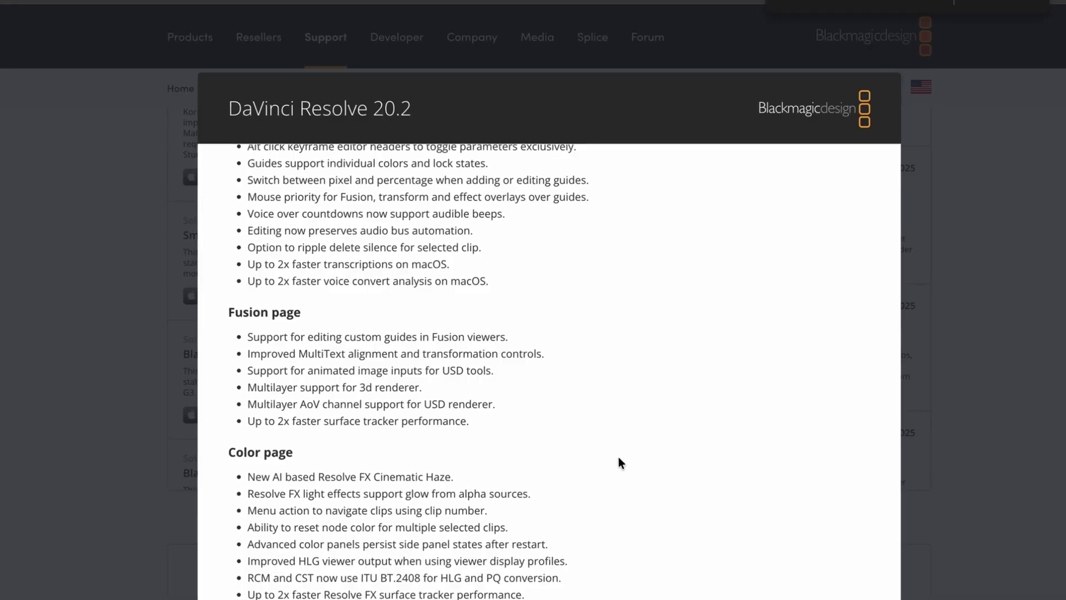
scroll(618, 456, "down", 10)
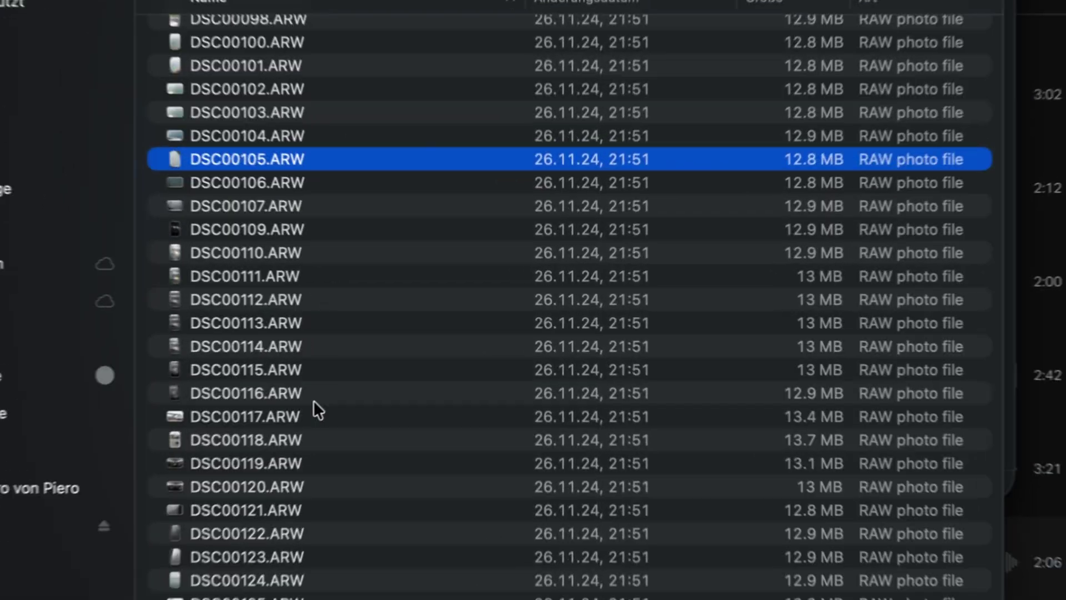
left_click(310, 417, "shift")
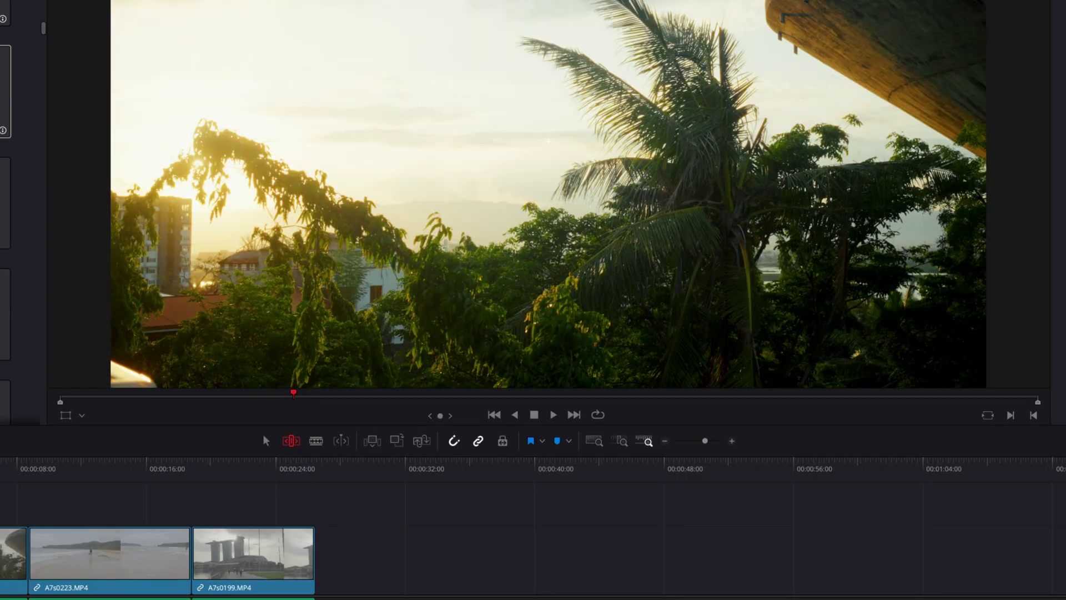
Show the Timelines bin and scrub the 'video' timeline, parking the playhead at 00:00:06:08.
scroll(124, 202, "down", 3)
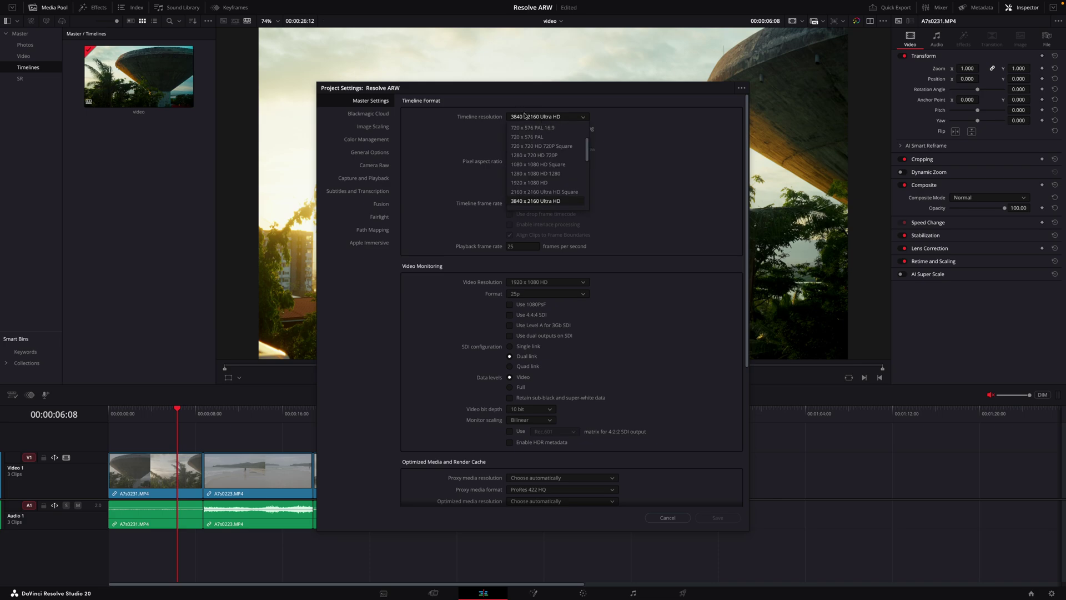
left_click(546, 117)
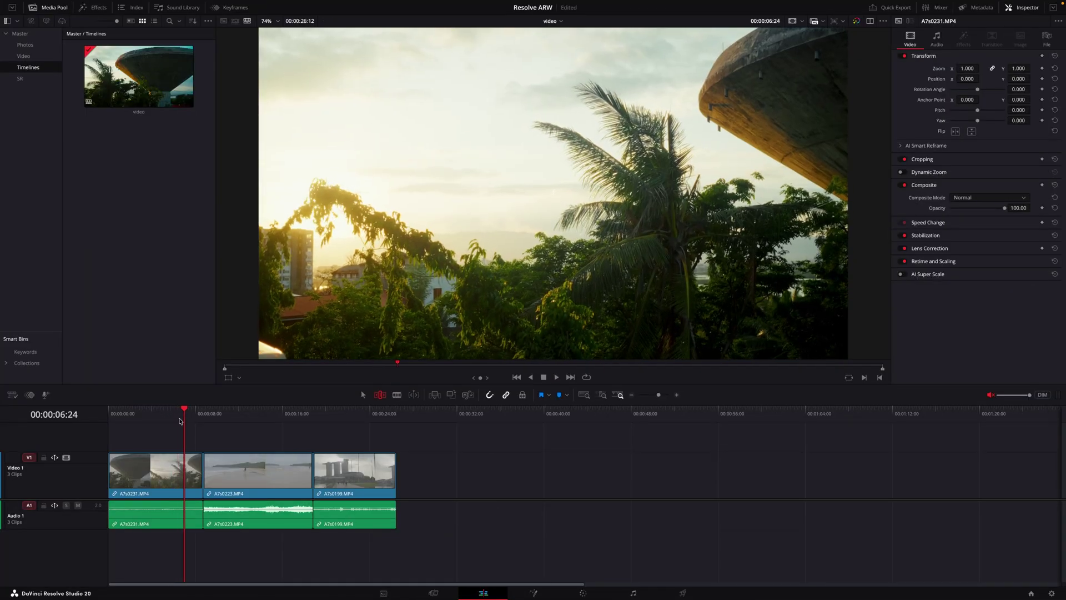
mouse_move(182, 414)
left_mouse_down()
mouse_move(148, 414)
mouse_move(281, 418)
mouse_move(148, 420)
mouse_move(179, 416)
left_mouse_up()
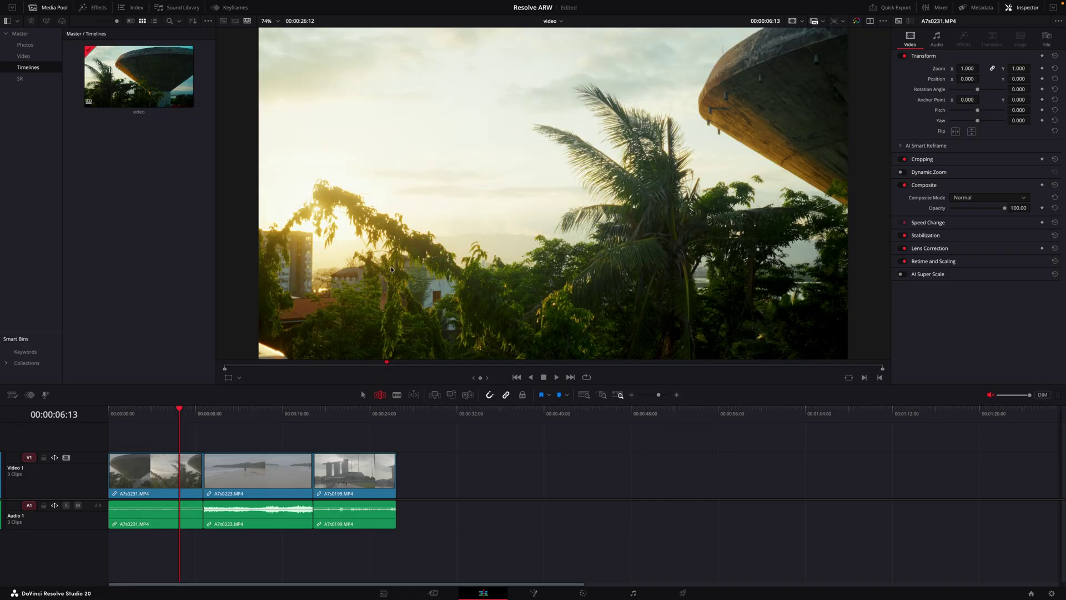
left_click(178, 416)
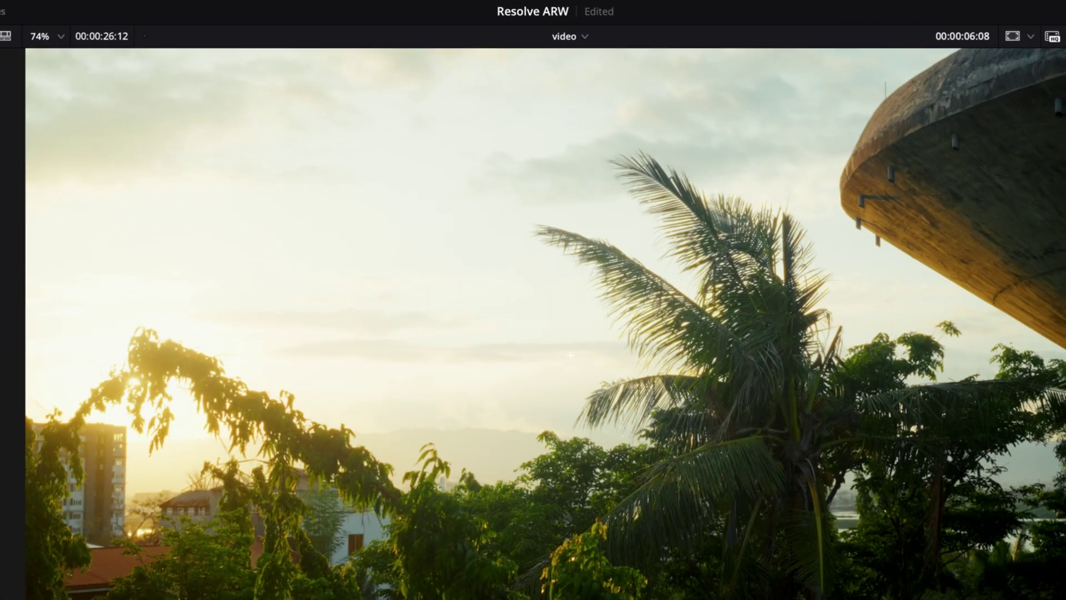
Open Project Settings and keep the 3840 x 2160 Ultra HD timeline resolution.
key("shift+9")
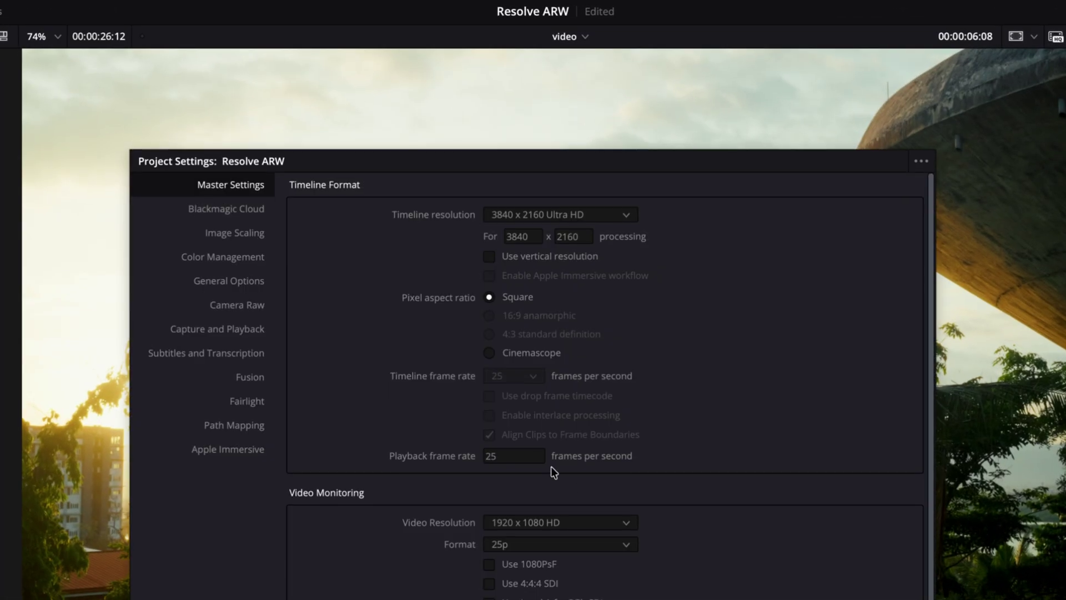
left_click(568, 216)
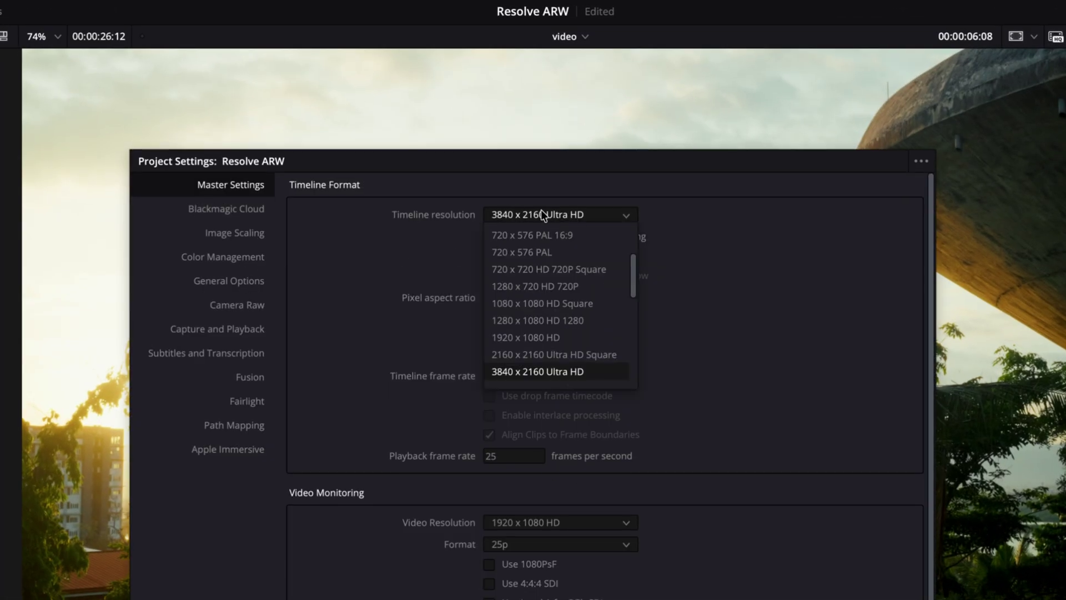
left_click(542, 211)
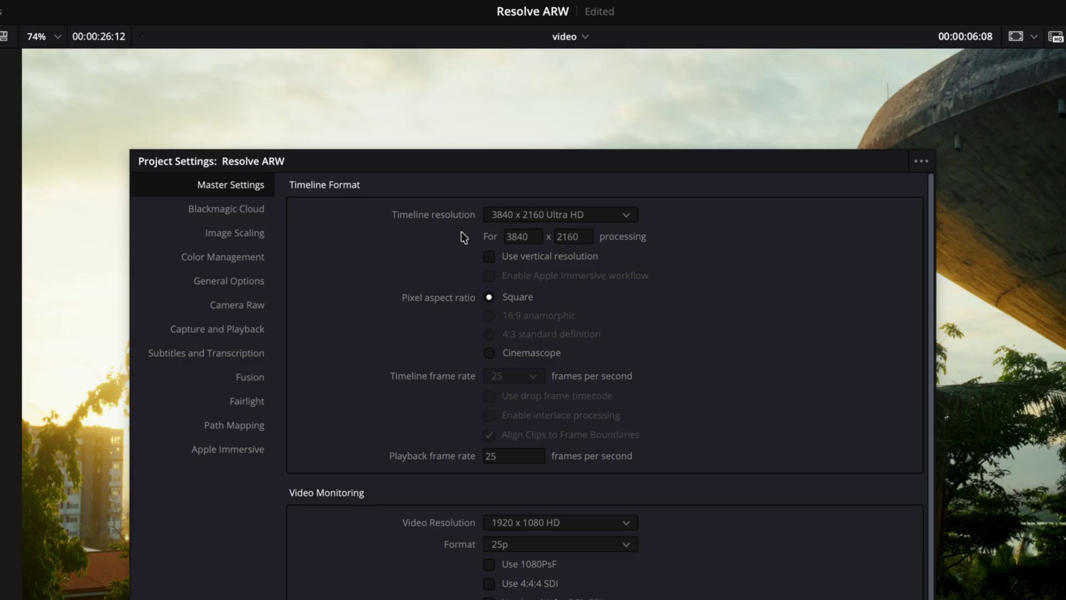
In Color Management, keep DaVinci YRGB and DaVinci WG/Intermediate, then review output colour space options.
left_click(231, 261)
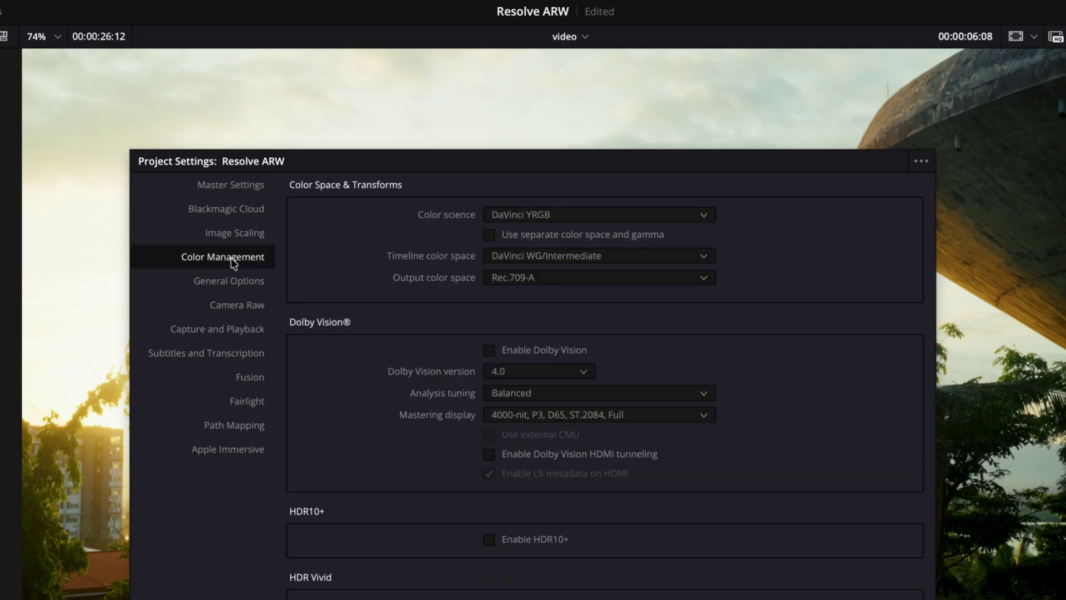
left_click(553, 220)
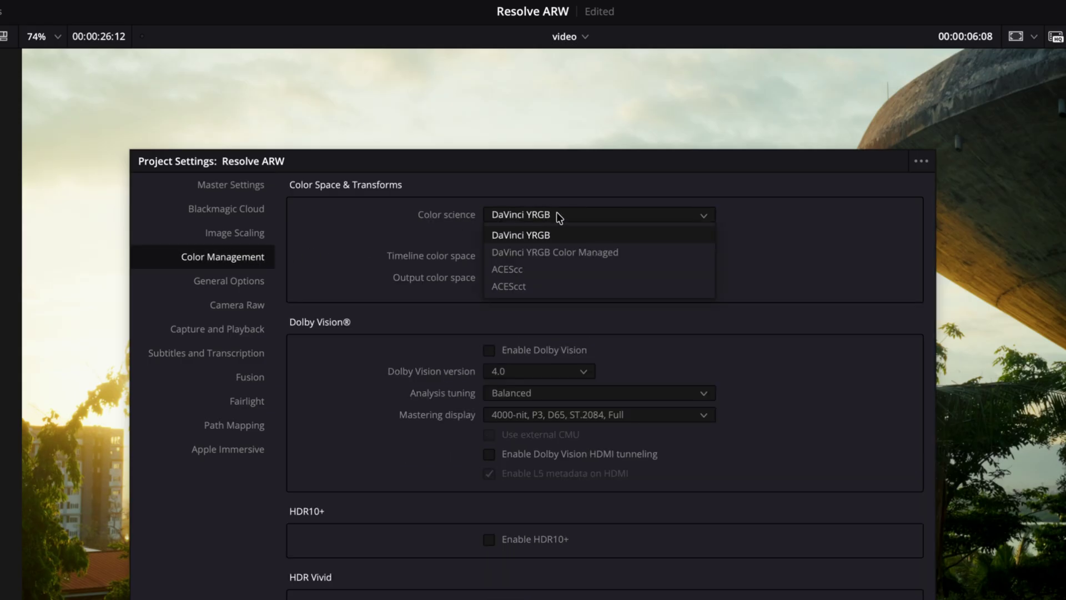
left_click(532, 214)
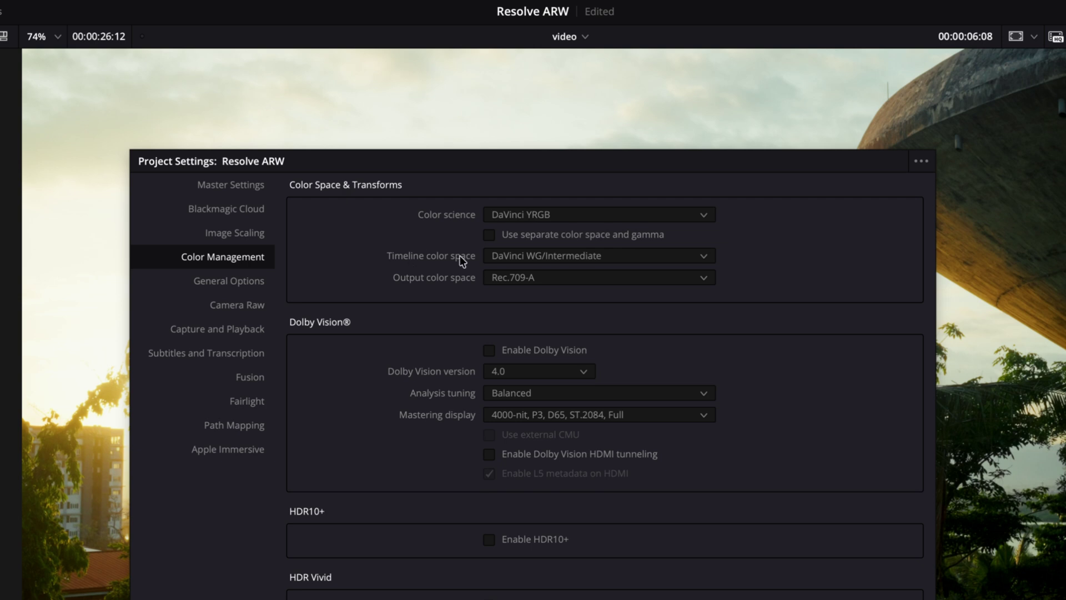
left_click(557, 257)
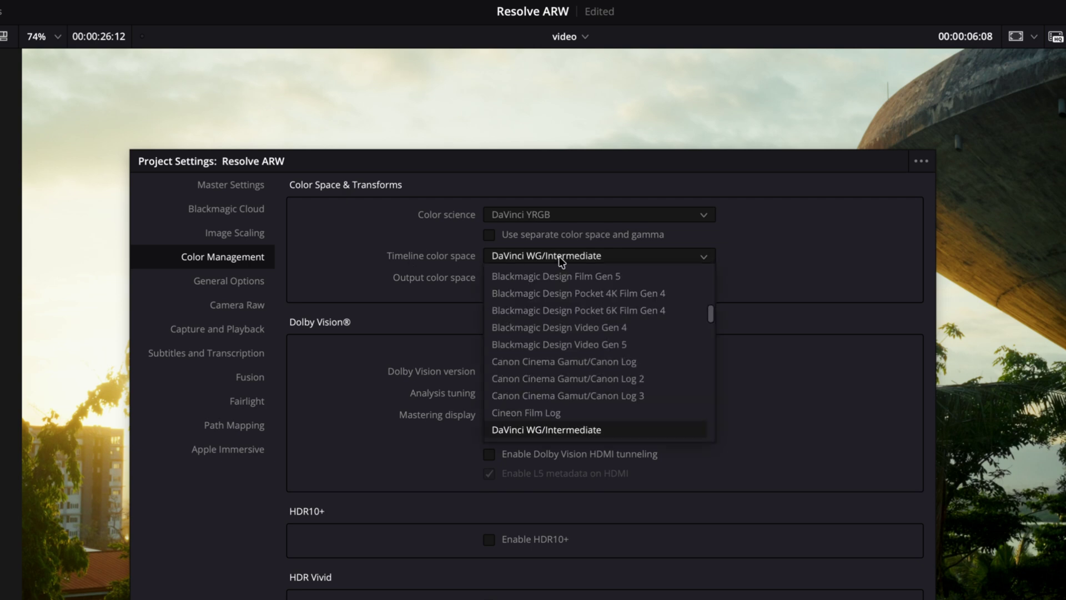
left_click(588, 257)
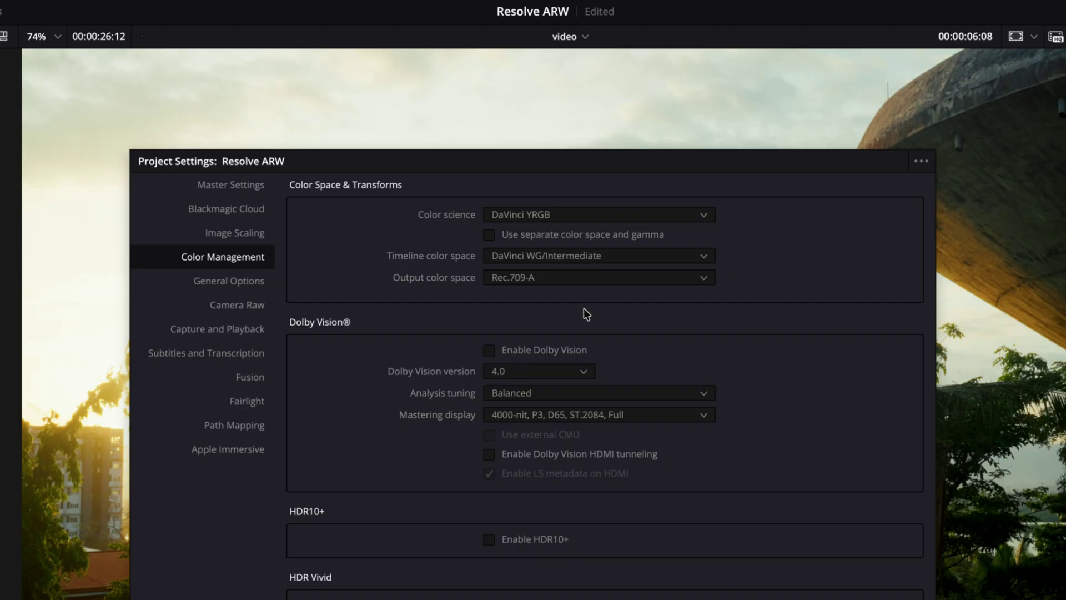
left_click(536, 285)
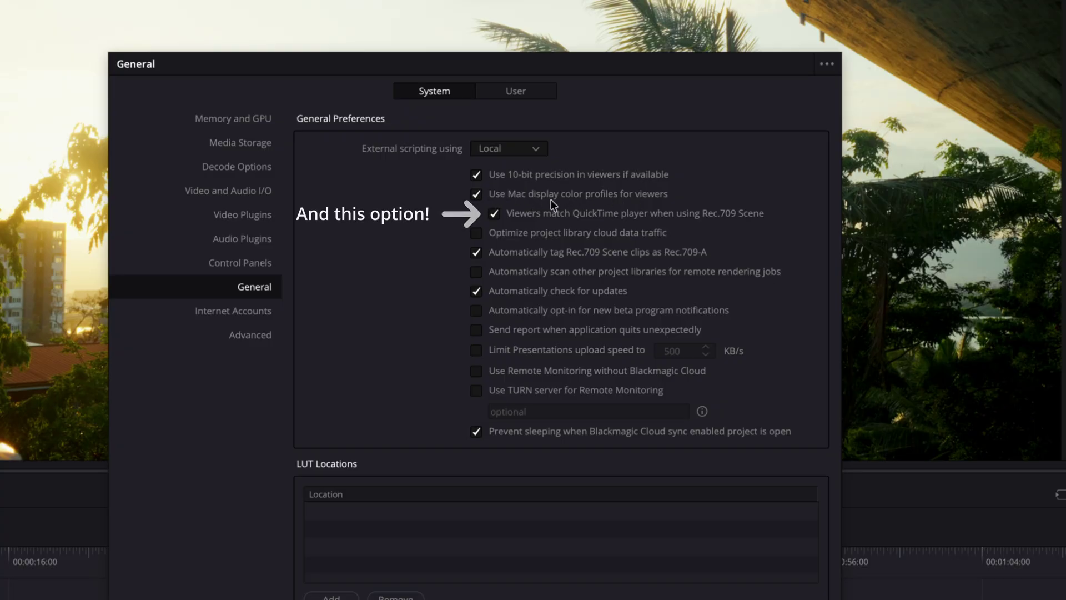
Move the Preferences window aside to reveal the viewer.
left_click_drag(503, 66, 949, 127)
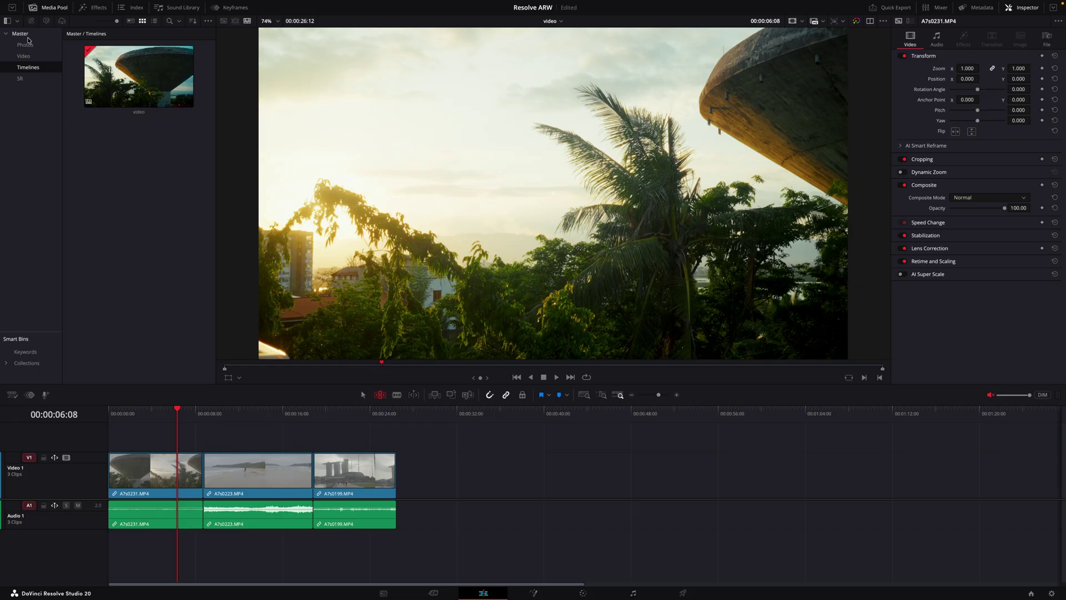
Drag all the ARW files from Finder's Photos folder into Resolve's empty Photos bin.
left_click(25, 45)
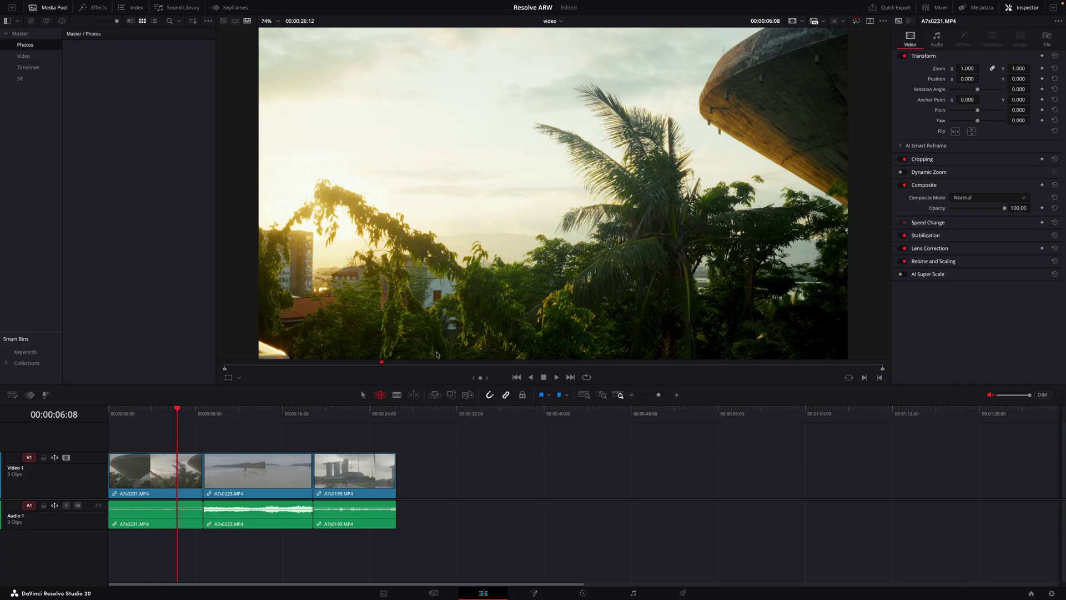
key("super+Tab")
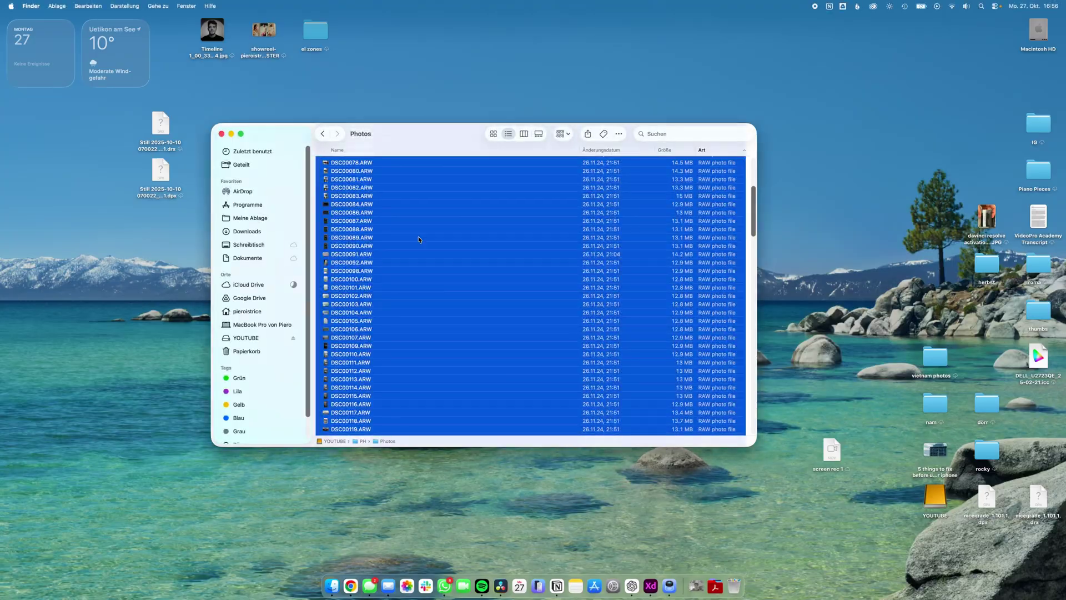
scroll(418, 235, "down", 2)
scroll(424, 245, "up", 10)
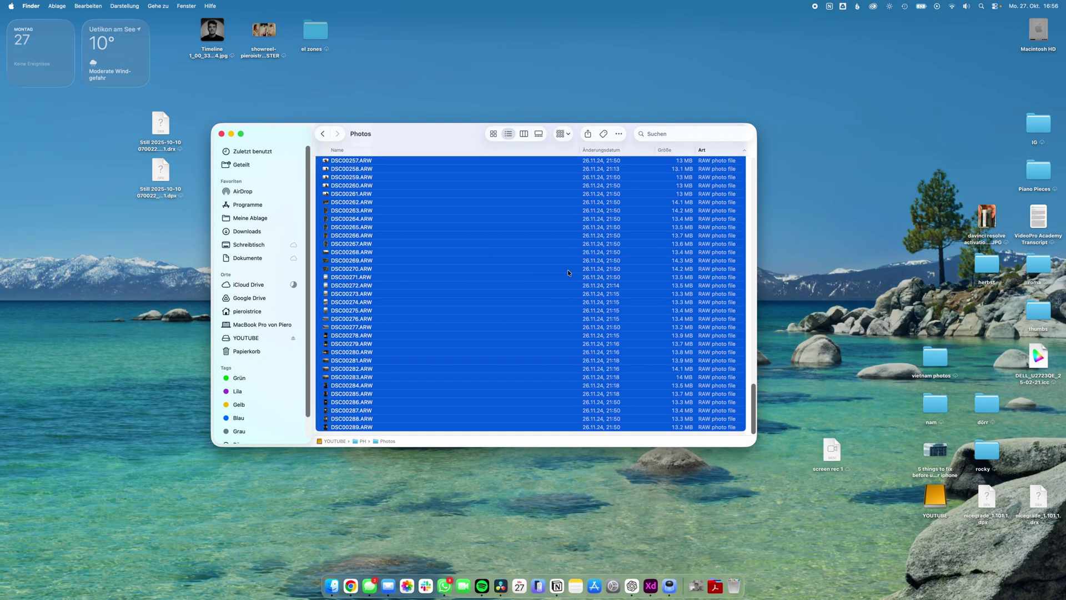
left_click_drag(444, 233, 114, 95)
key("super+Tab")
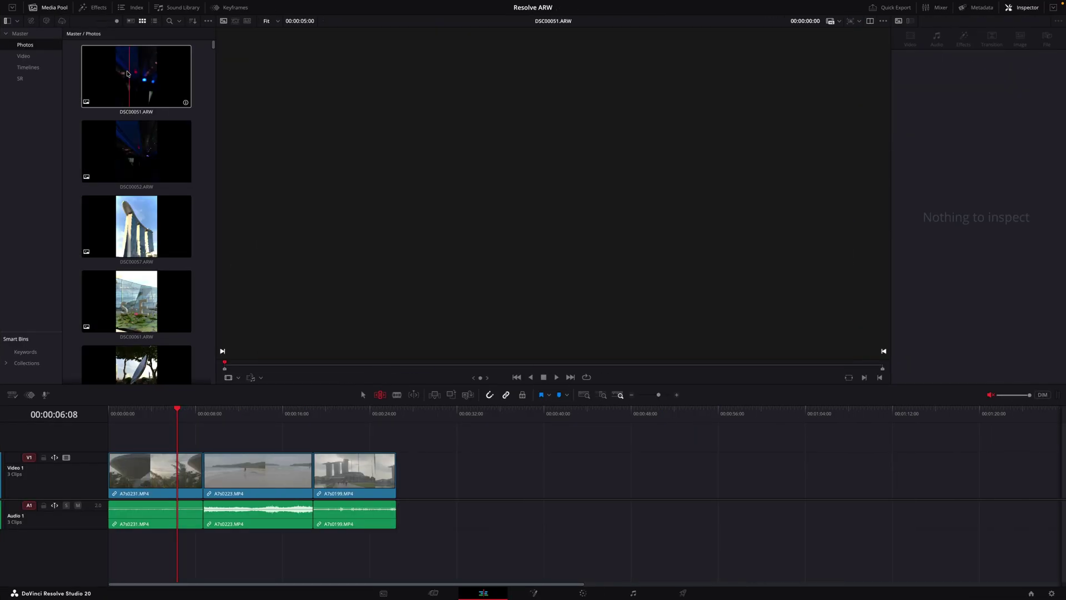
Widen the Media Pool, confirm the 4240x2832 still resolution in List view, then return to thumbnails.
scroll(125, 200, "down", 5)
scroll(124, 200, "down", 5)
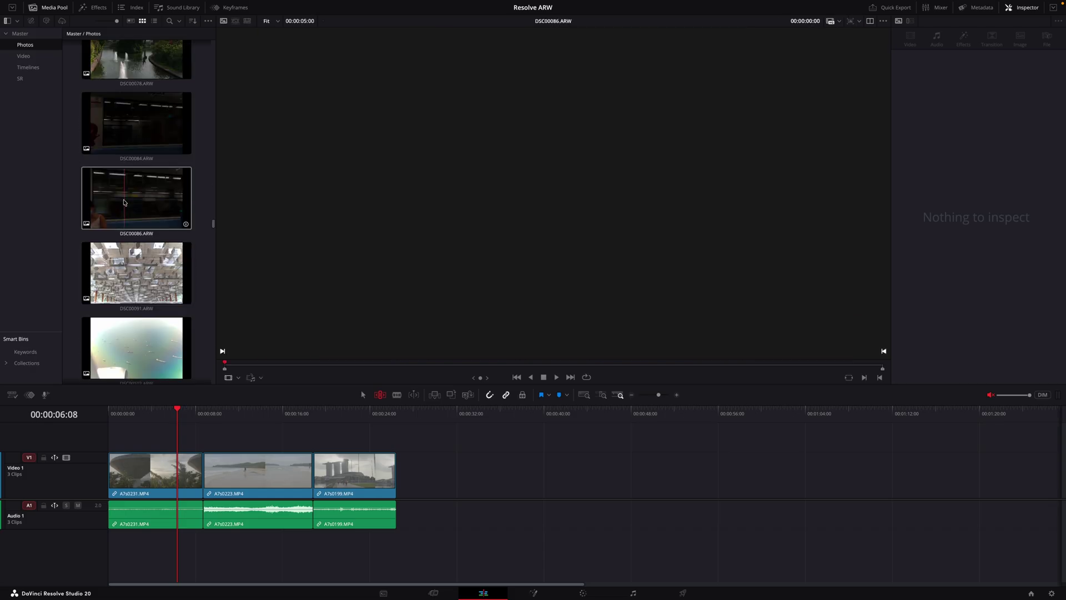
left_click_drag(215, 161, 257, 161)
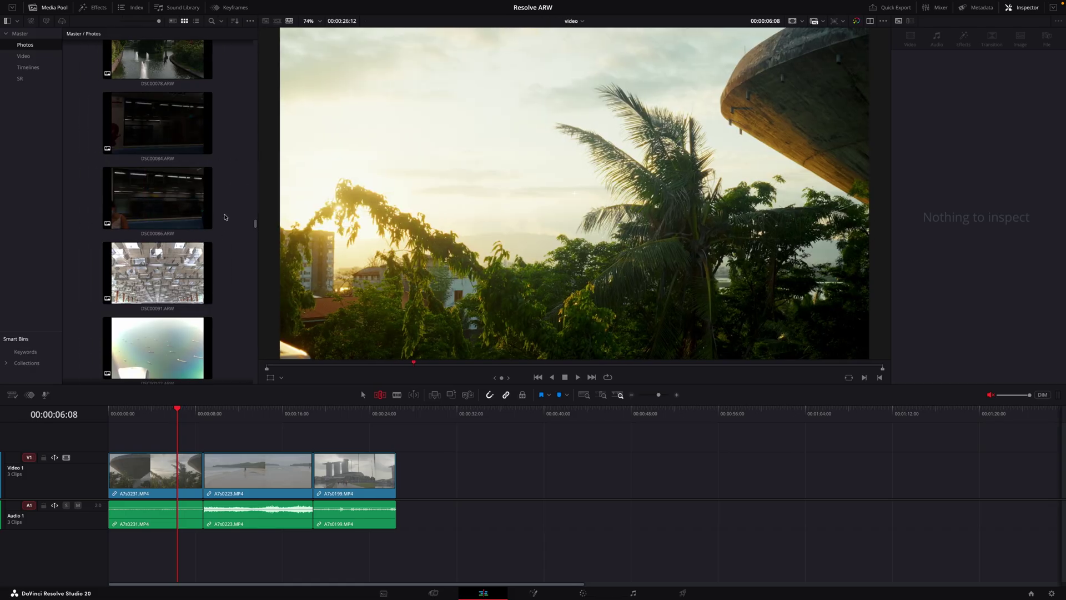
scroll(193, 161, "up", 5)
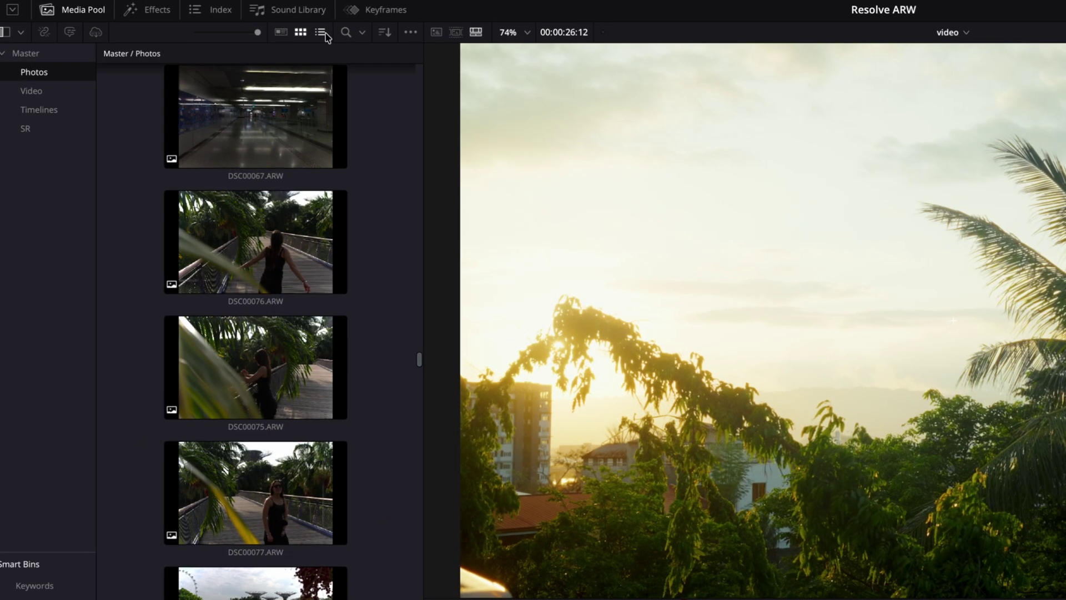
left_click(320, 33)
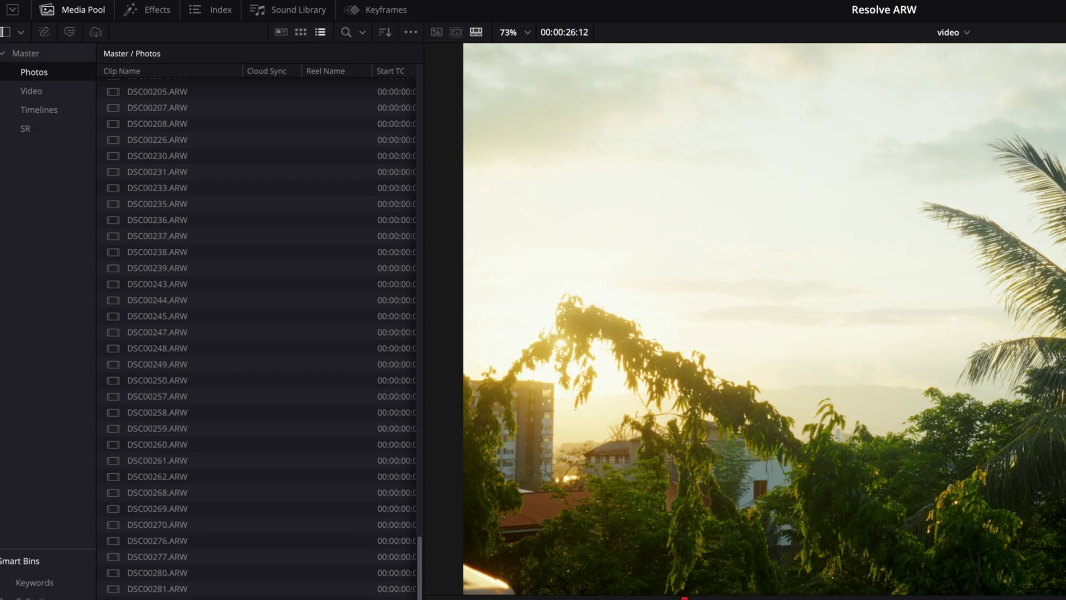
scroll(255, 332, "right", 10)
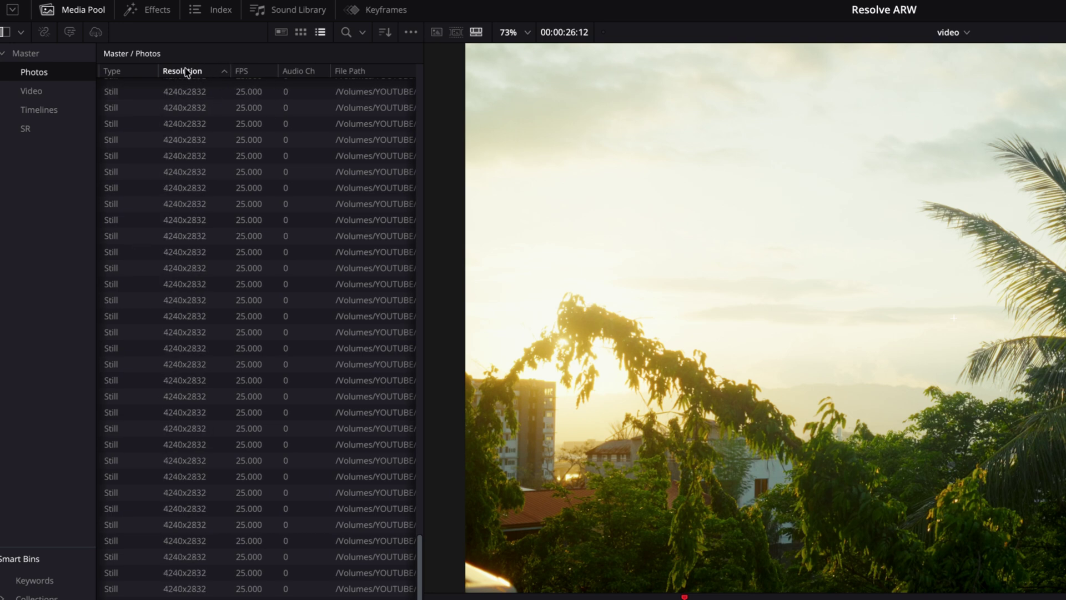
scroll(367, 72, "left", 5)
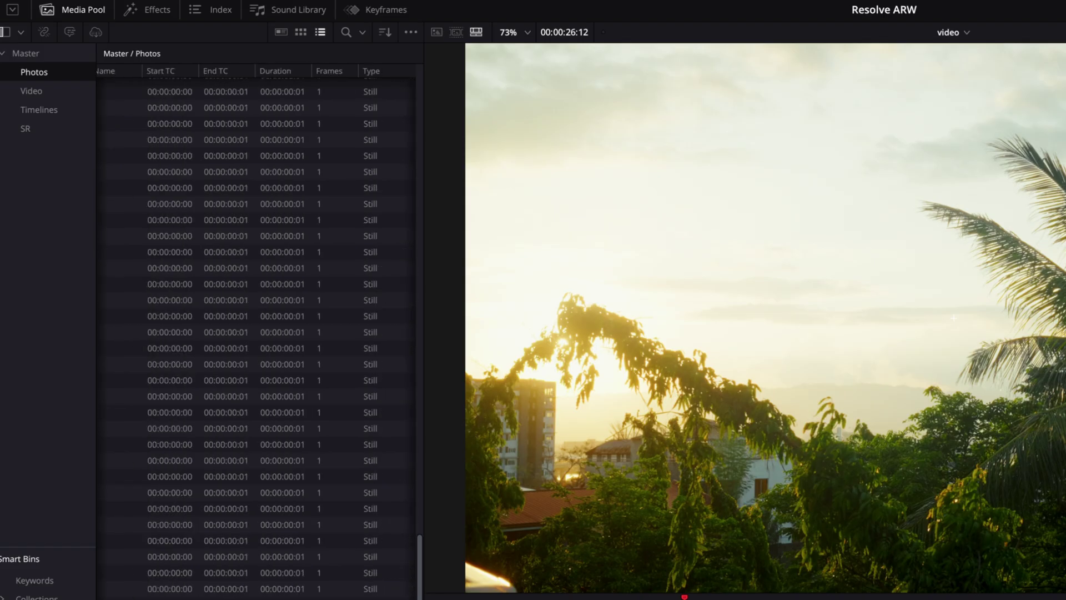
left_click(301, 35)
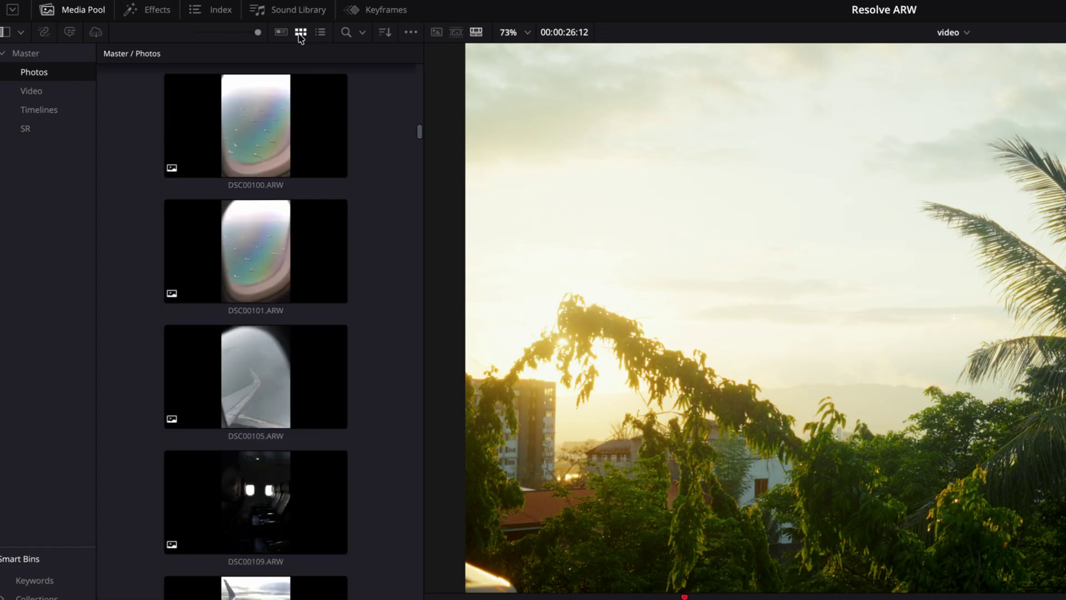
scroll(397, 149, "down", 15)
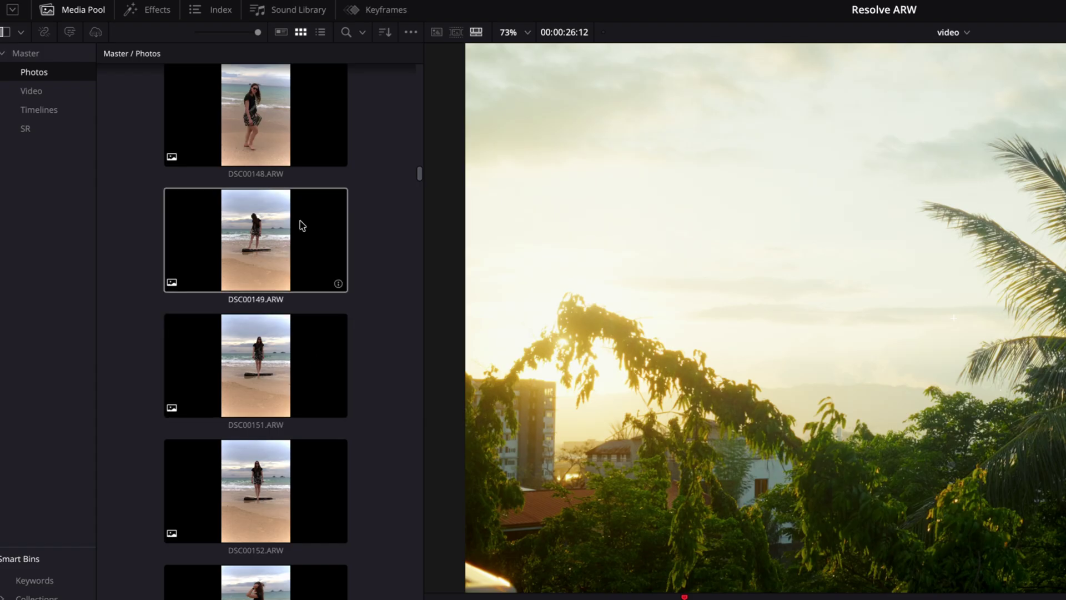
scroll(250, 225, "down", 15)
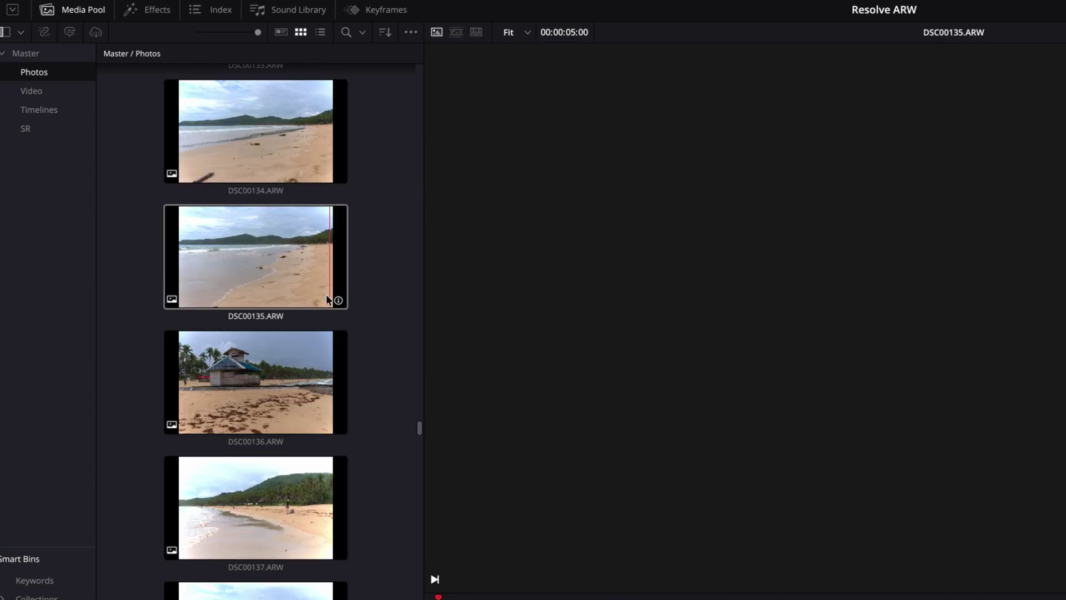
scroll(272, 550, "up", 4)
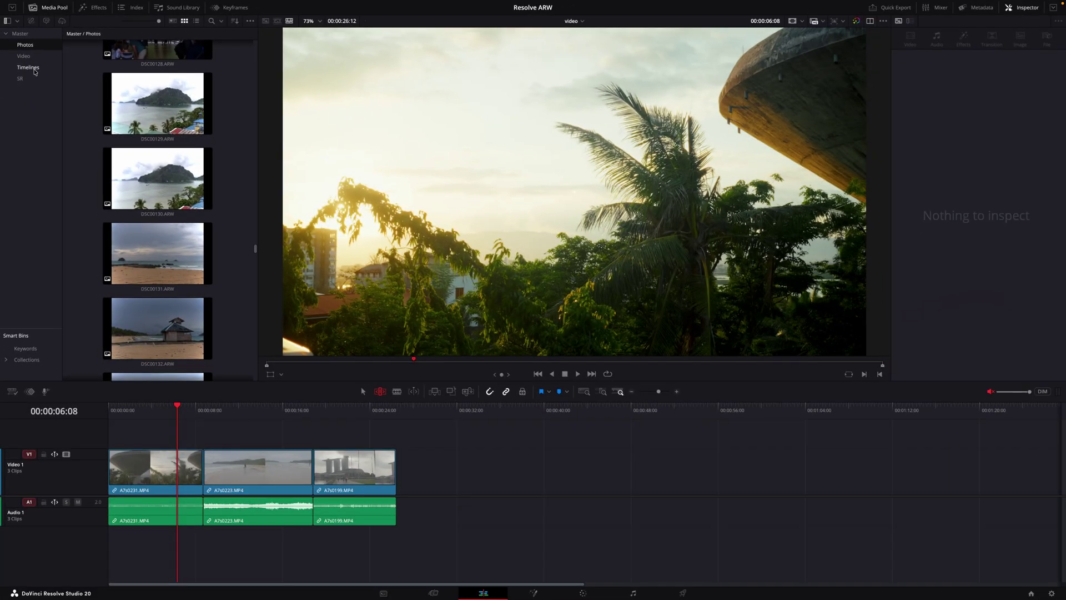
Create a new empty timeline named Portrait in the Timelines bin.
left_click(5, 113)
right_click(139, 175)
mouse_move(207, 174)
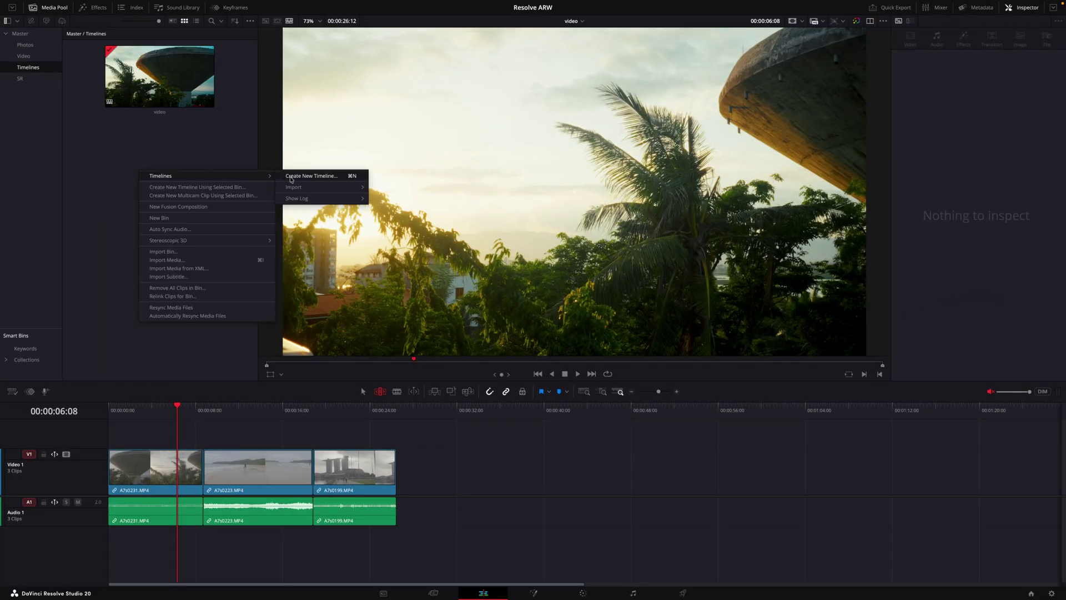
left_click(291, 177)
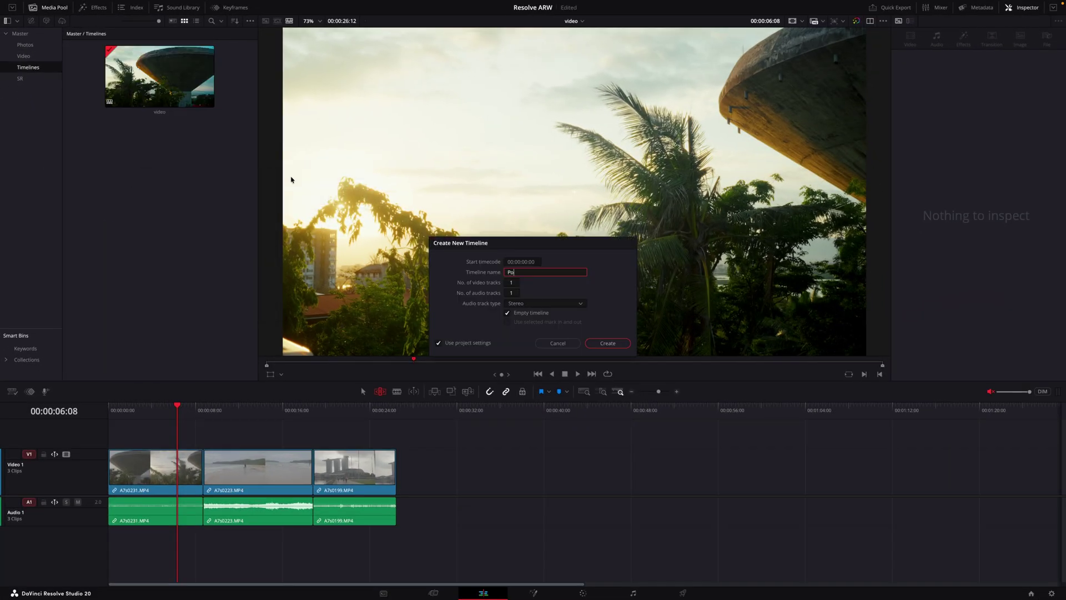
key("Return")
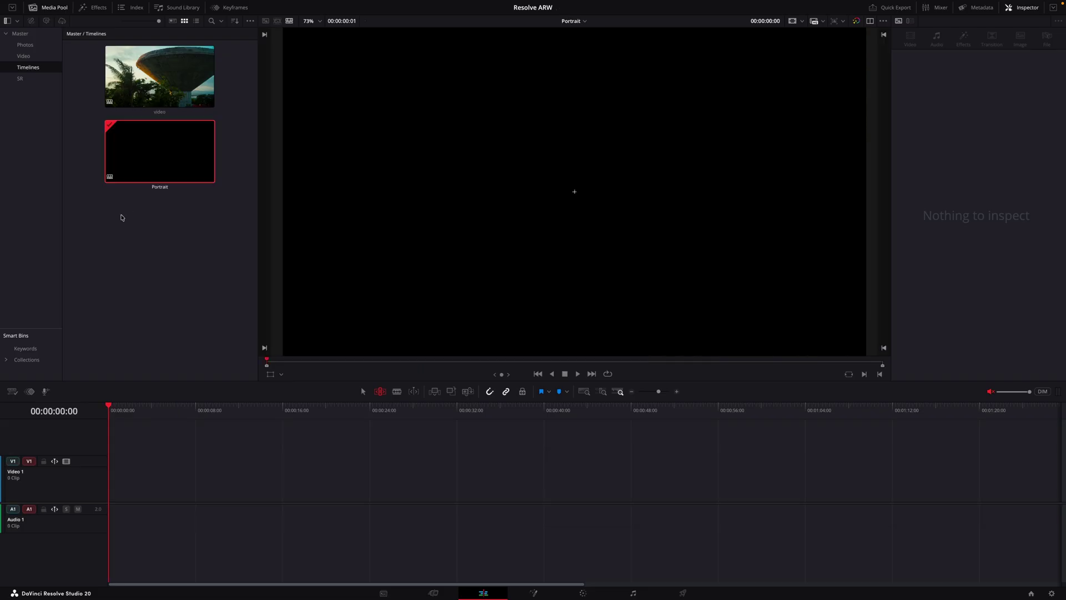
Create a second empty timeline named Landscape.
right_click(121, 218)
left_click(286, 221)
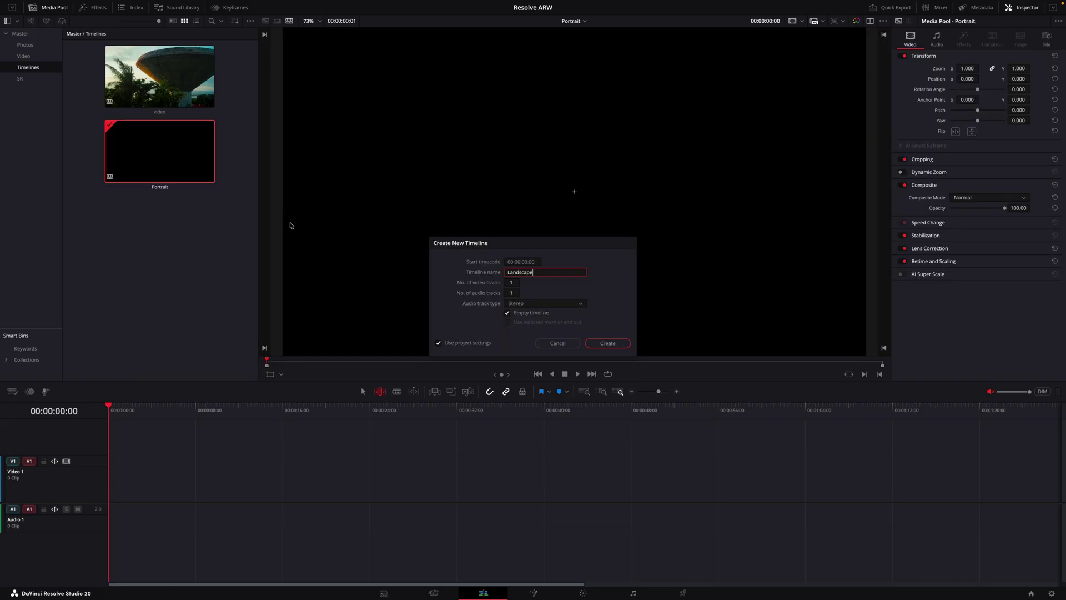
key("Return")
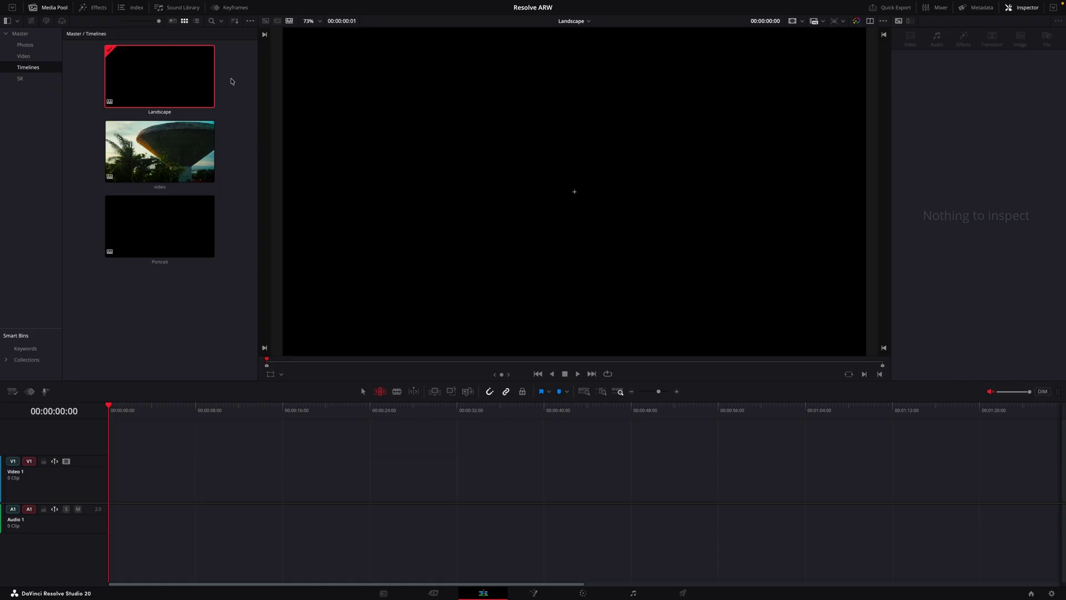
Preview the sunset photo DSC00192.ARW, noting its 4240x2832 resolution, then select the Landscape timeline.
left_click(42, 49)
scroll(167, 250, "down", 10)
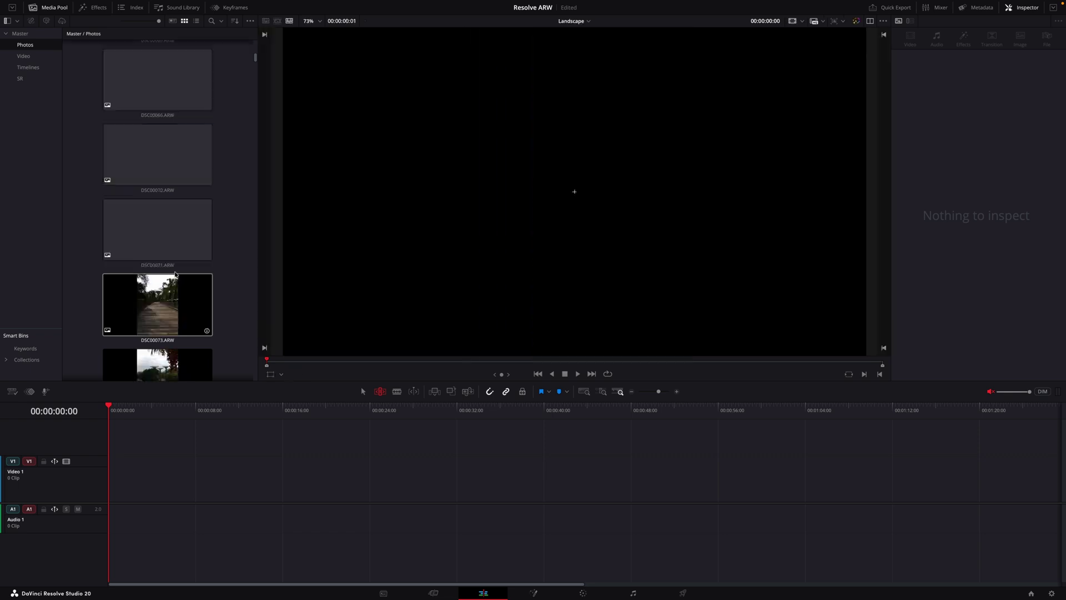
scroll(171, 271, "down", 6)
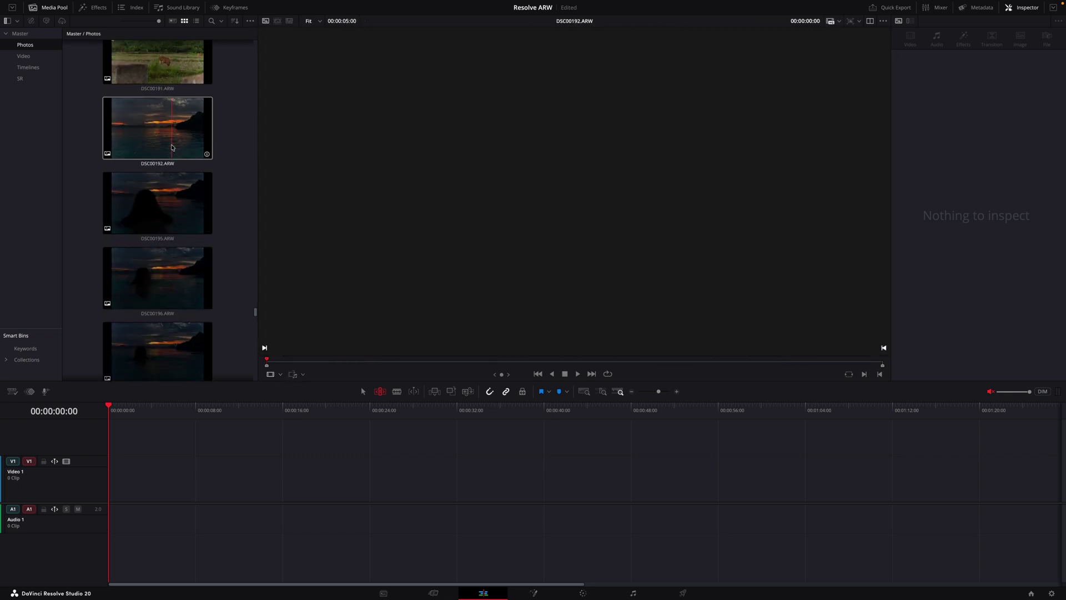
left_click(172, 148)
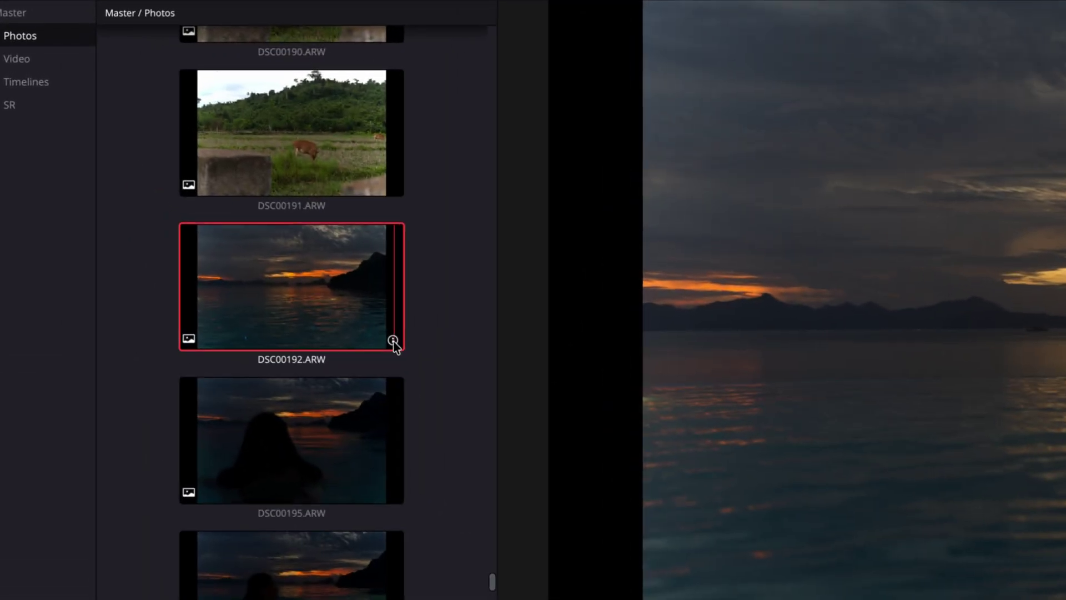
mouse_move(393, 341)
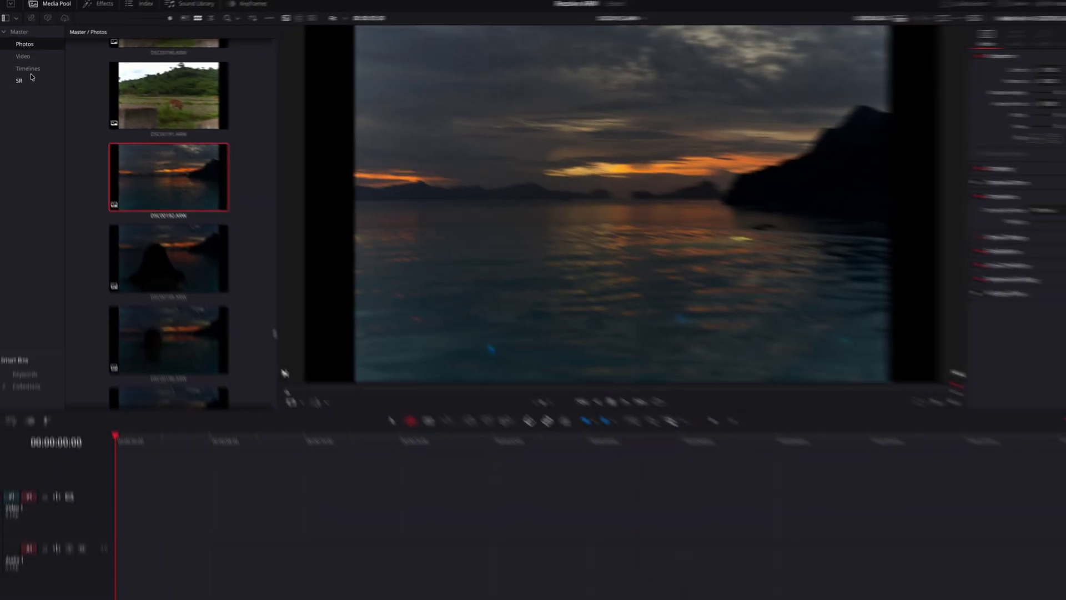
left_click(26, 82)
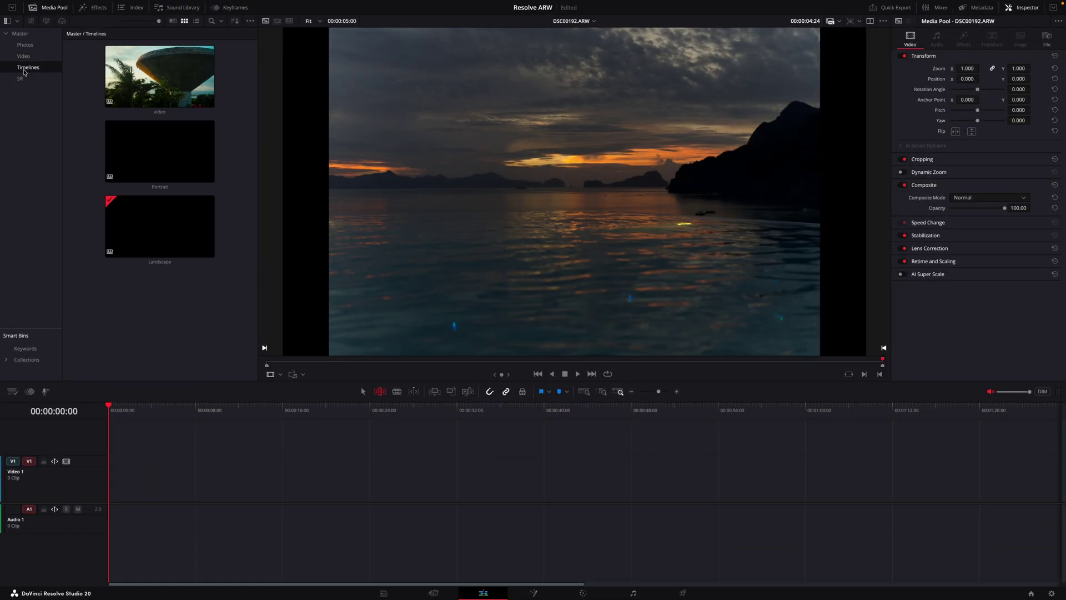
left_click(167, 228)
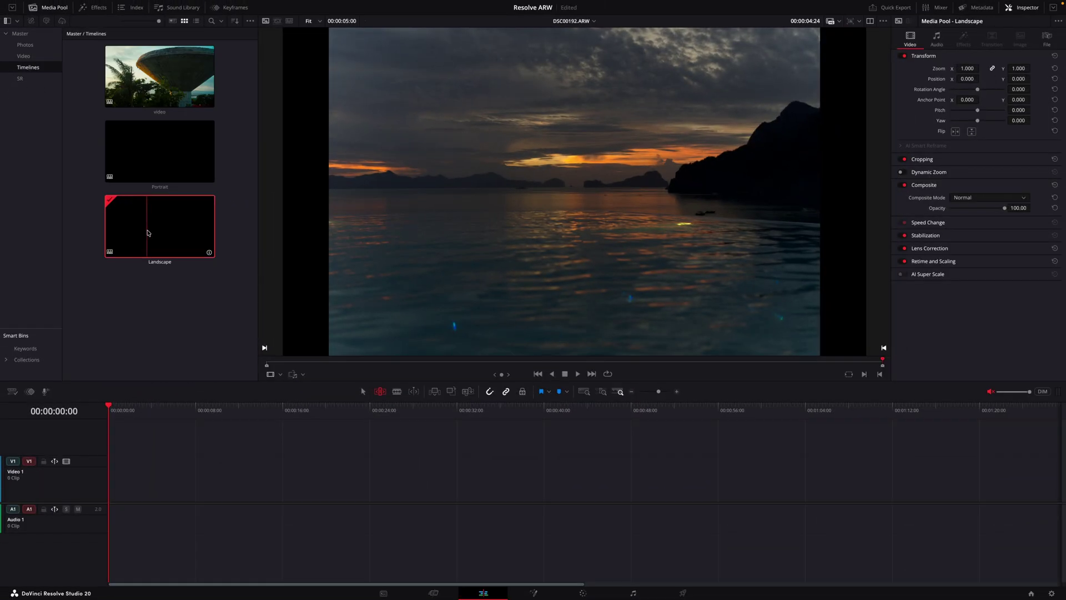
Give the Landscape timeline its own 4240 x 2832 resolution instead of project settings.
right_click(150, 225)
mouse_move(184, 234)
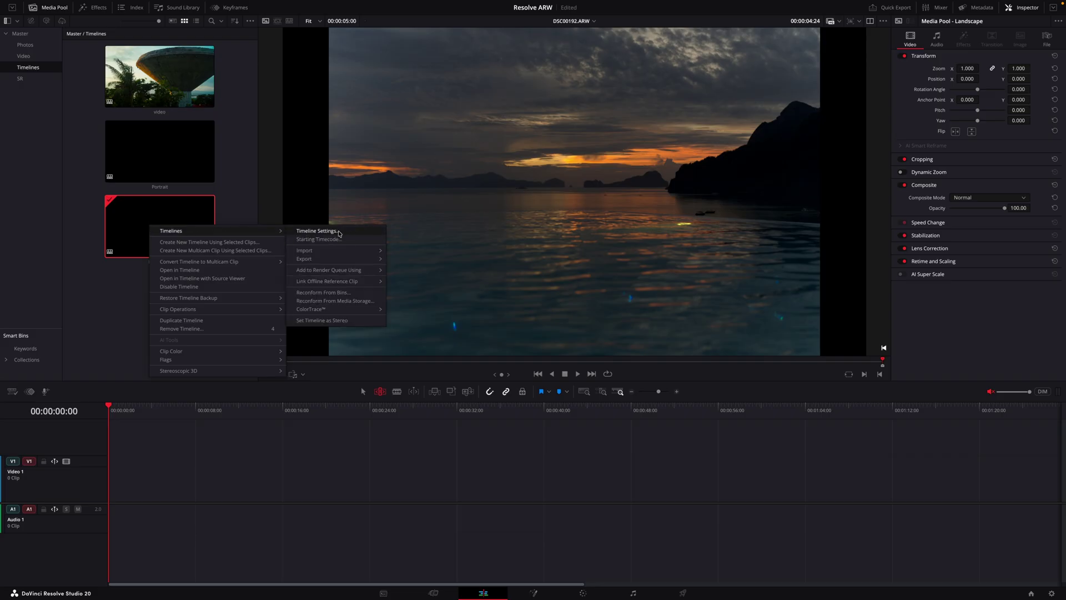
left_click(317, 230)
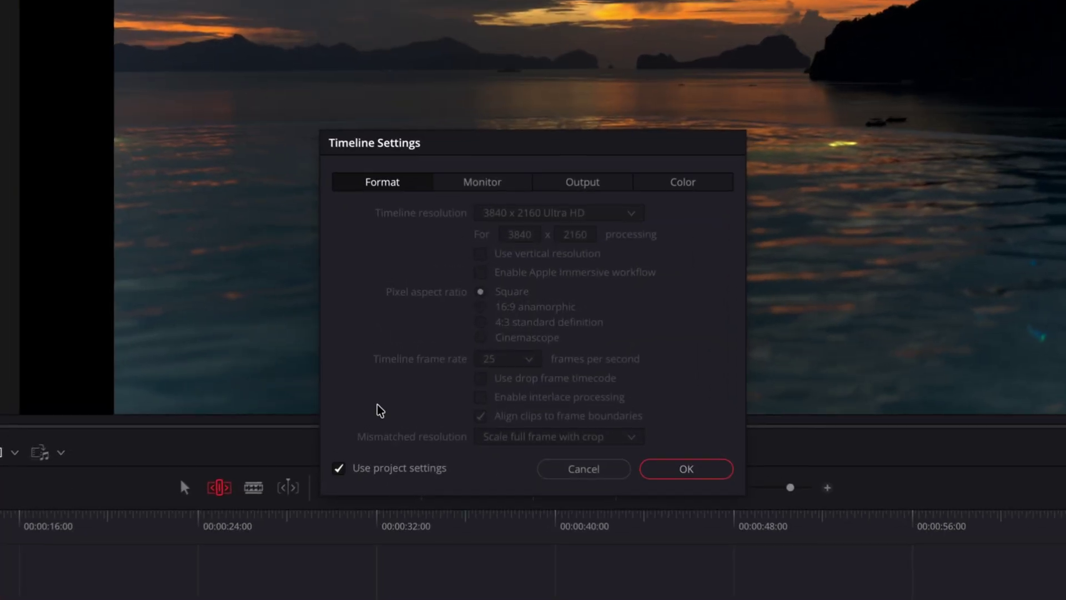
left_click(395, 469)
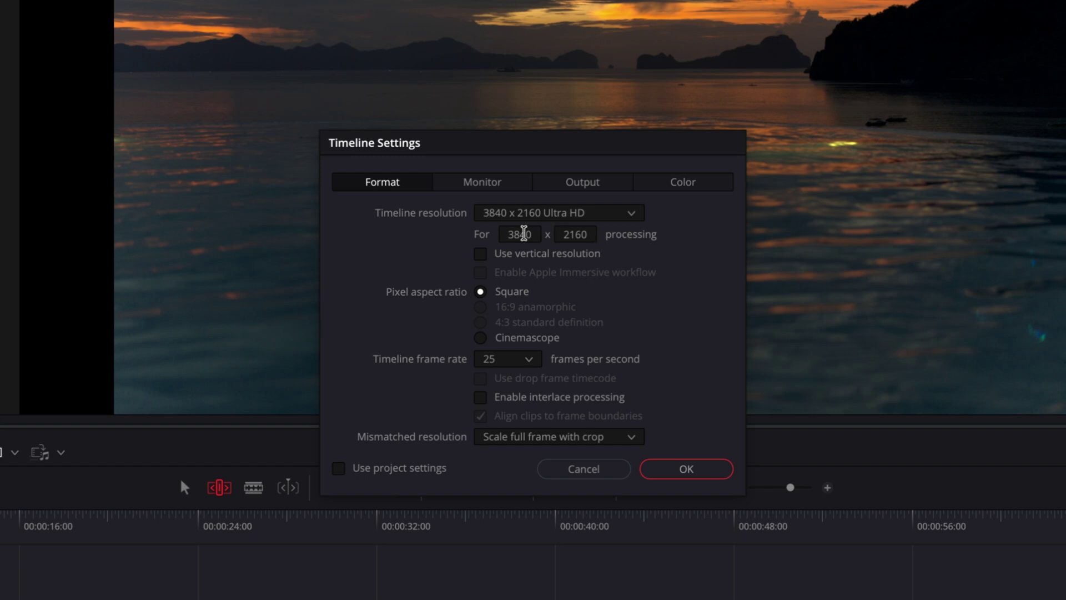
left_click(523, 233)
type("4240")
key("Tab")
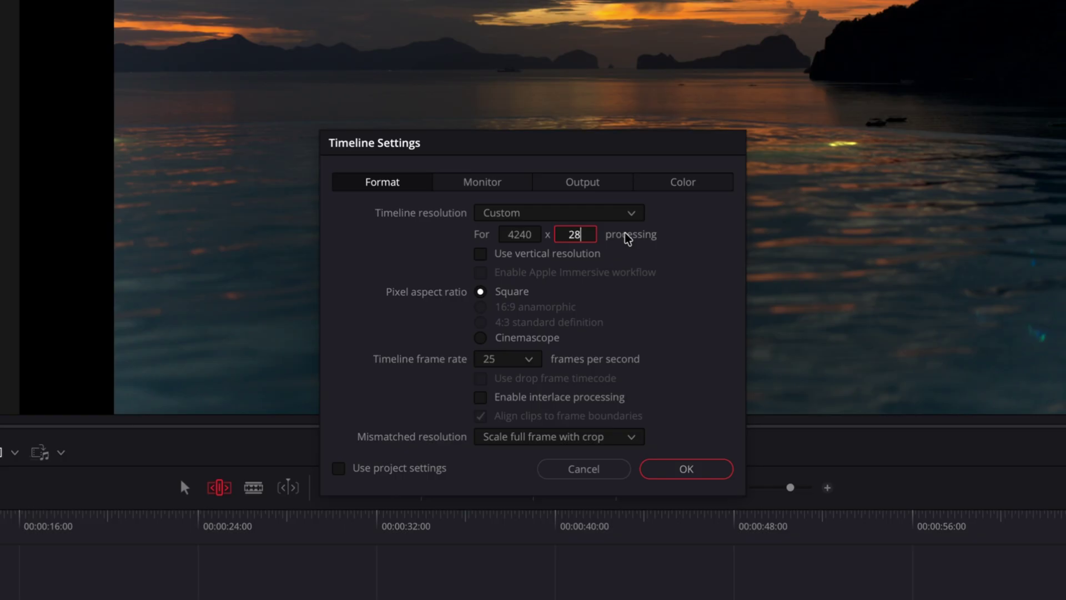
type("32")
Set the Landscape timeline's output colour space to sRGB.
left_click(578, 186)
left_click(438, 187)
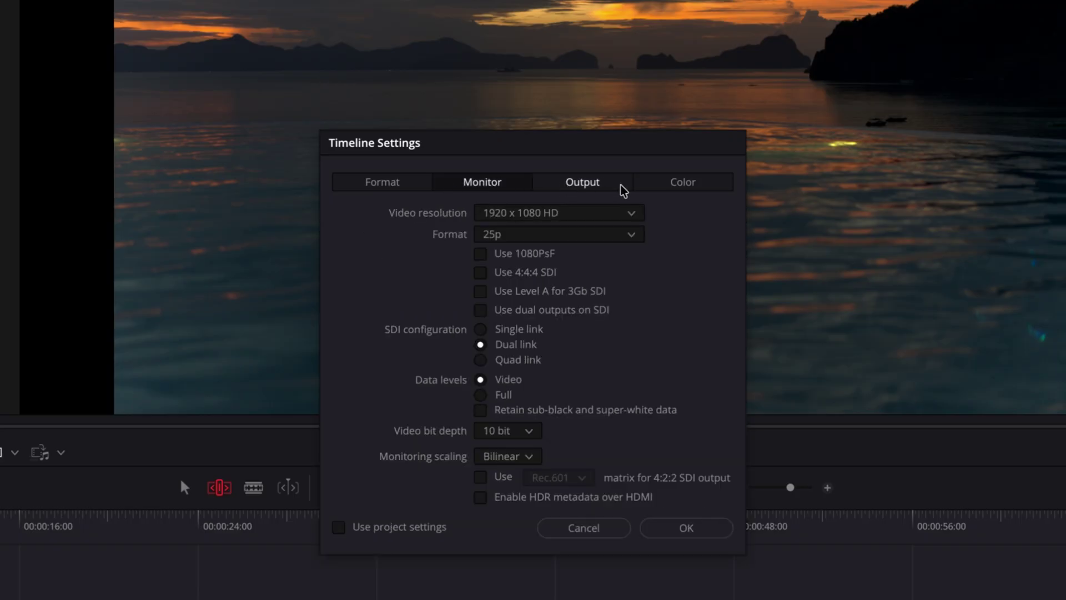
left_click(694, 187)
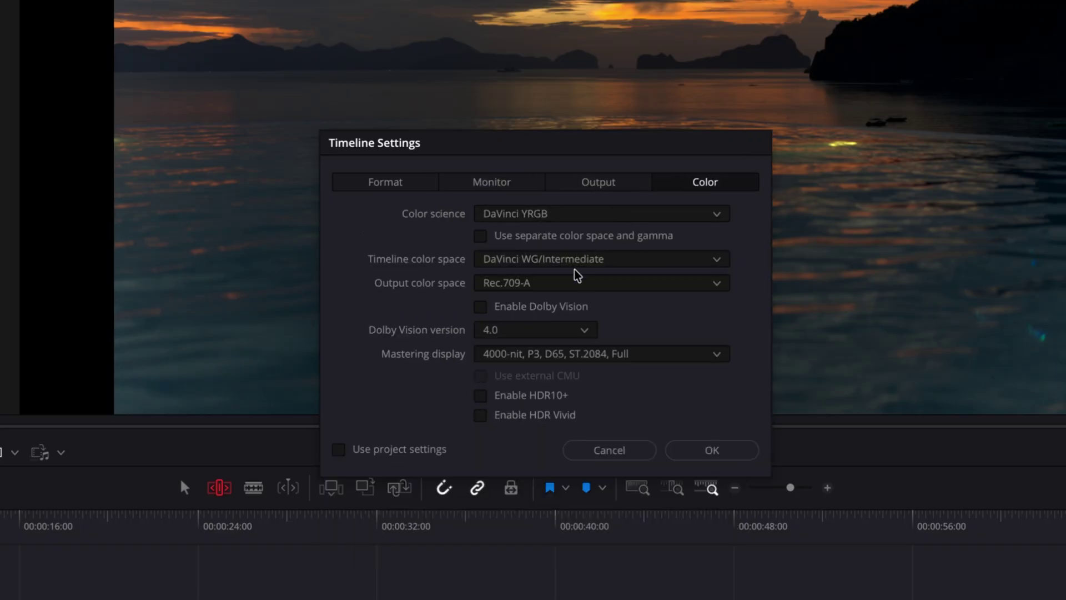
left_click(559, 283)
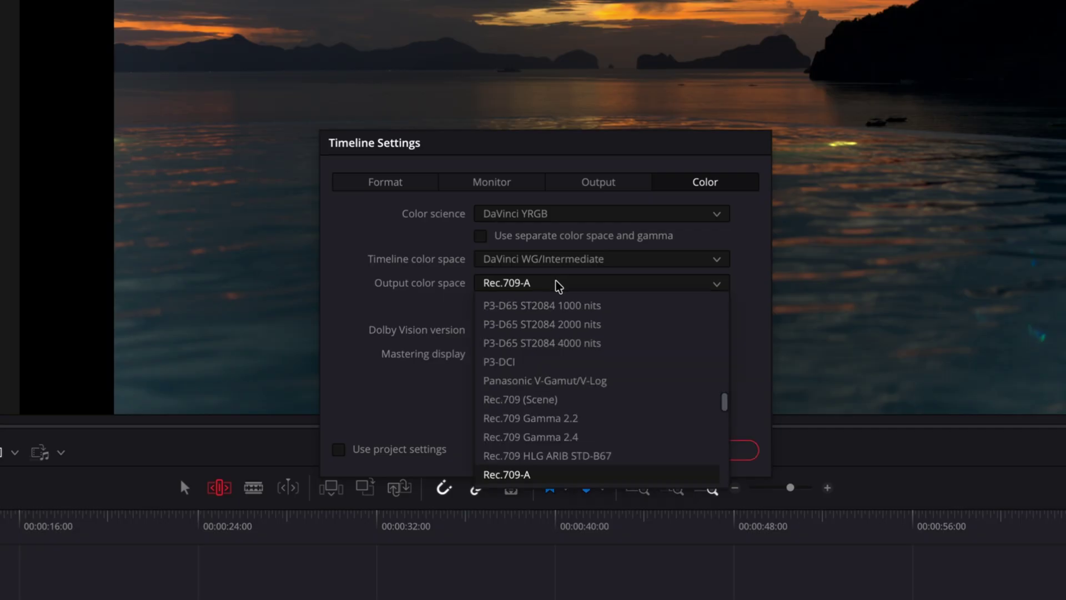
scroll(572, 379, "down", 5)
scroll(572, 379, "down", 4)
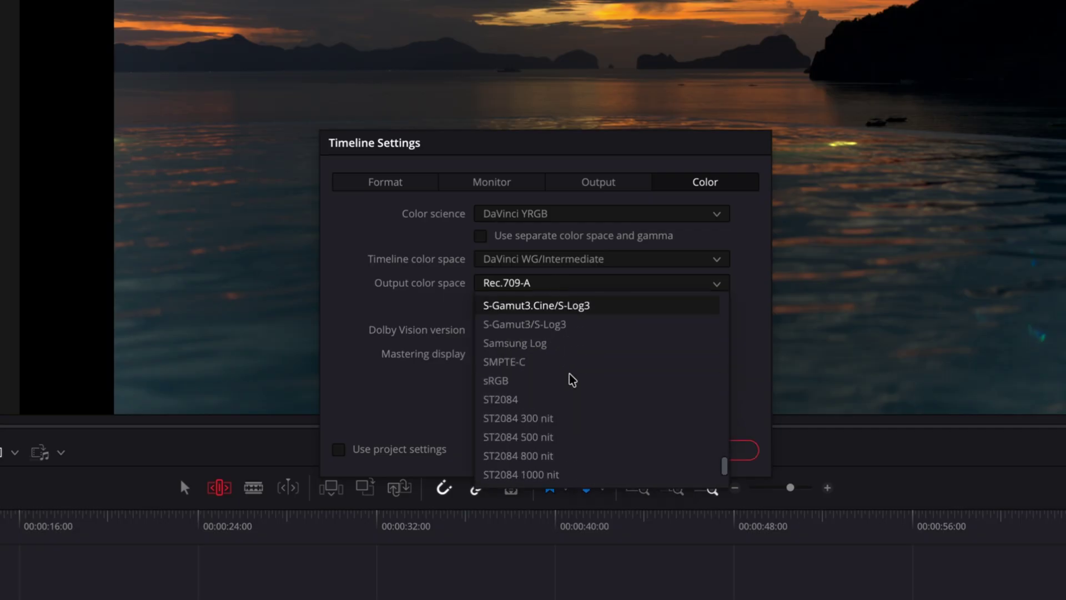
scroll(572, 381, "up", 1)
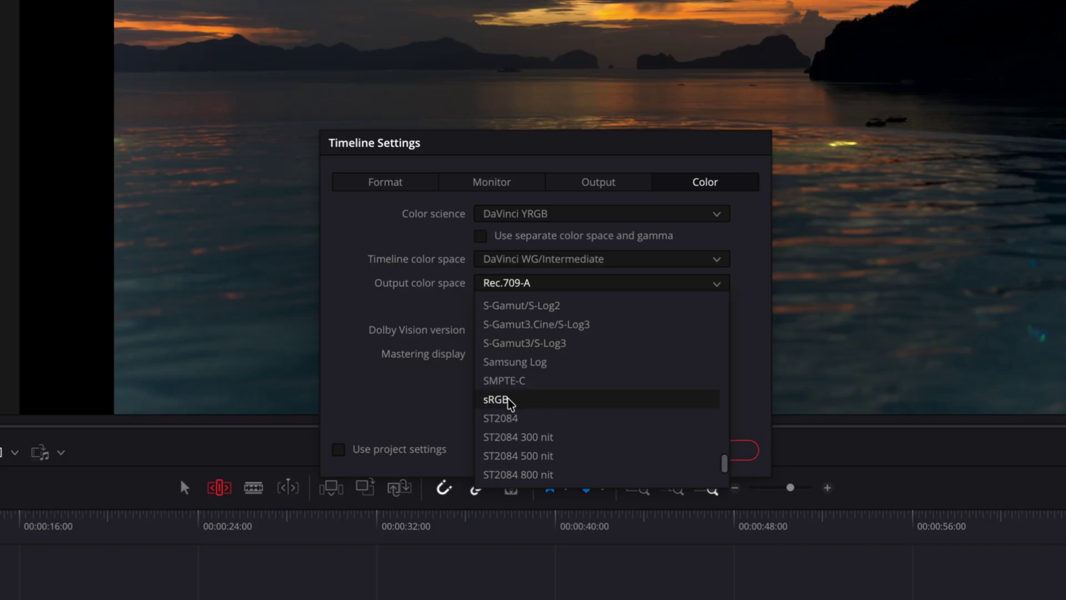
left_click(548, 404)
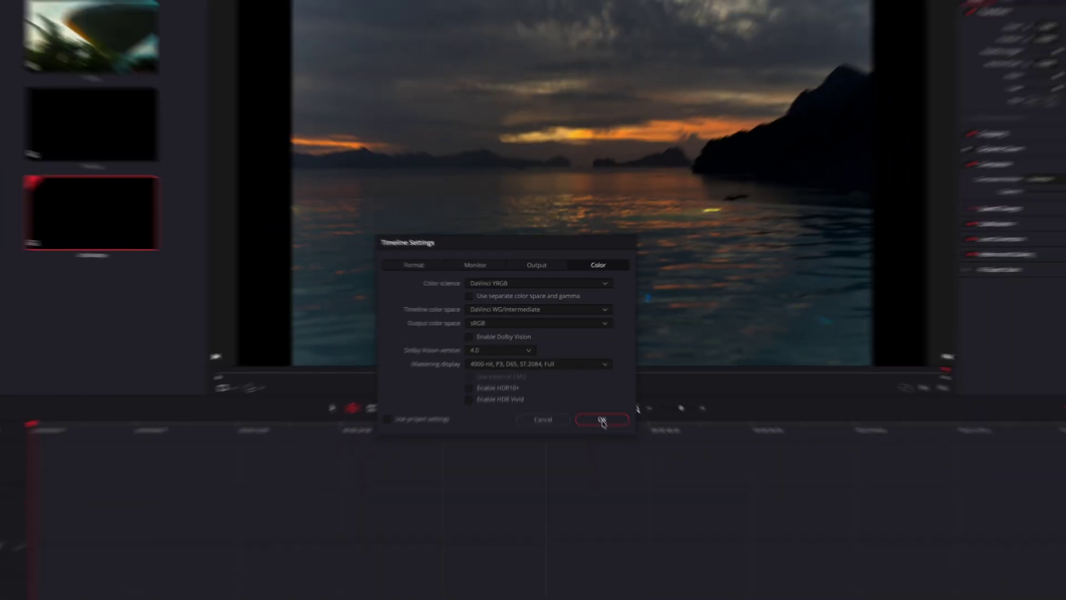
Apply the Landscape settings and delete the original Portrait timeline.
left_click(650, 507)
left_click(176, 156)
key("Delete")
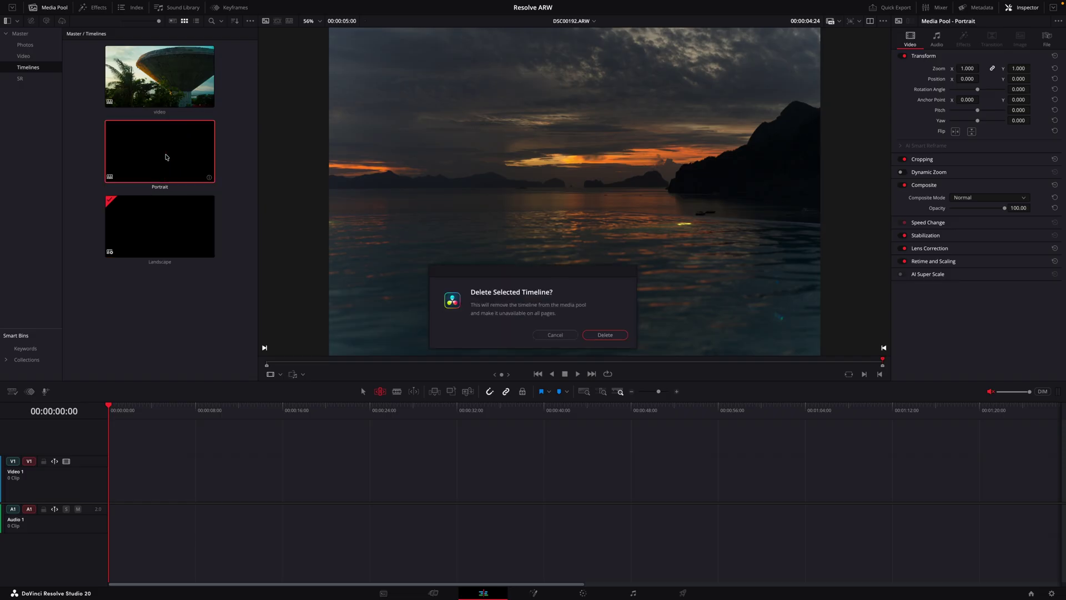
left_click(606, 335)
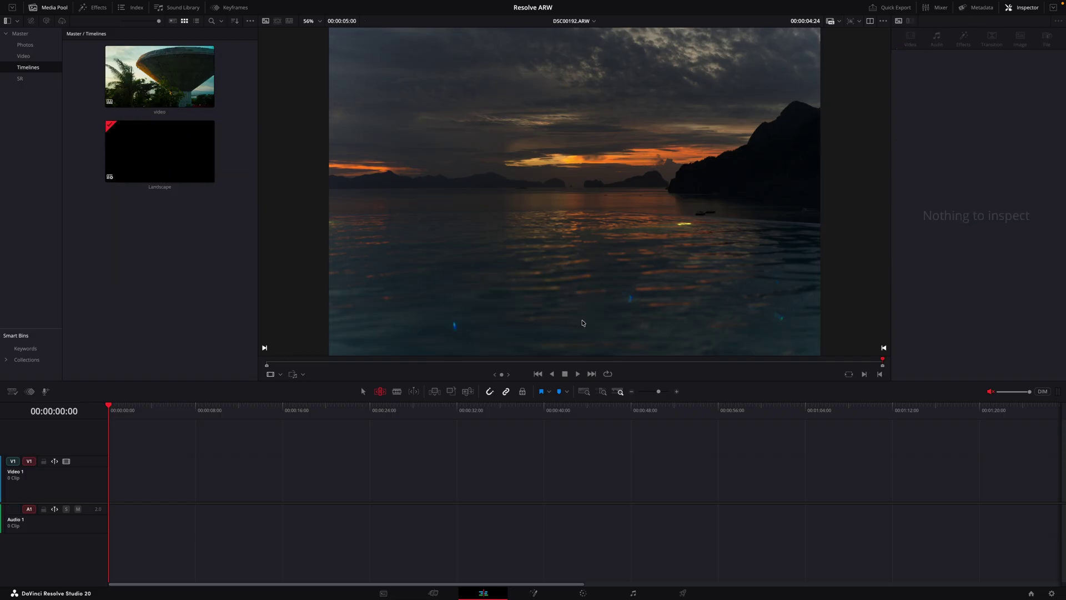
Duplicate the Landscape timeline and rename the copy Portrait.
left_click(163, 147)
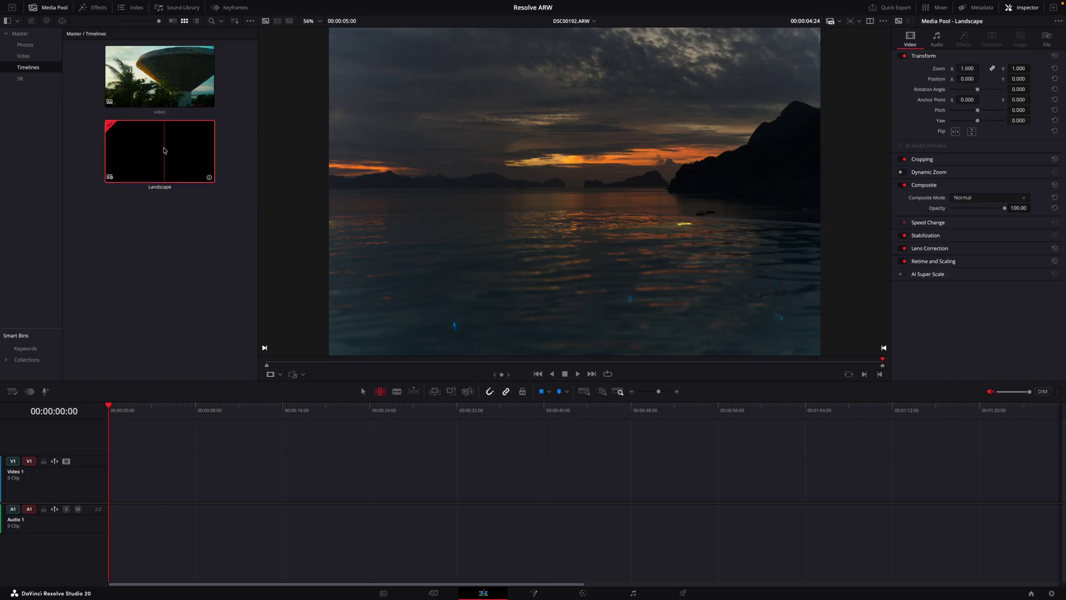
key("ctrl+c")
key("ctrl+v")
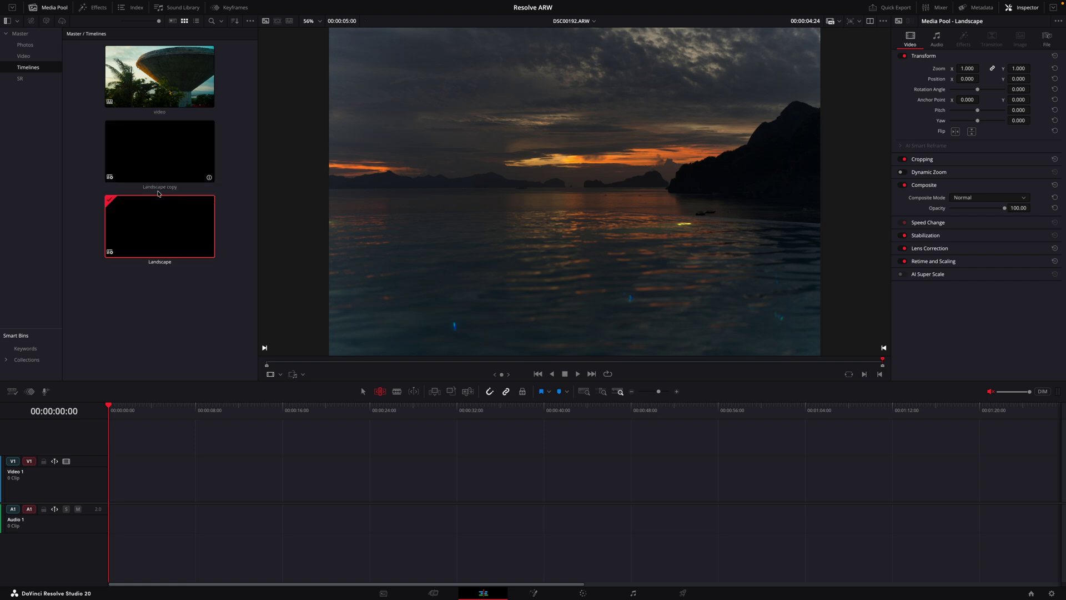
double_click(165, 186)
type("Portrait")
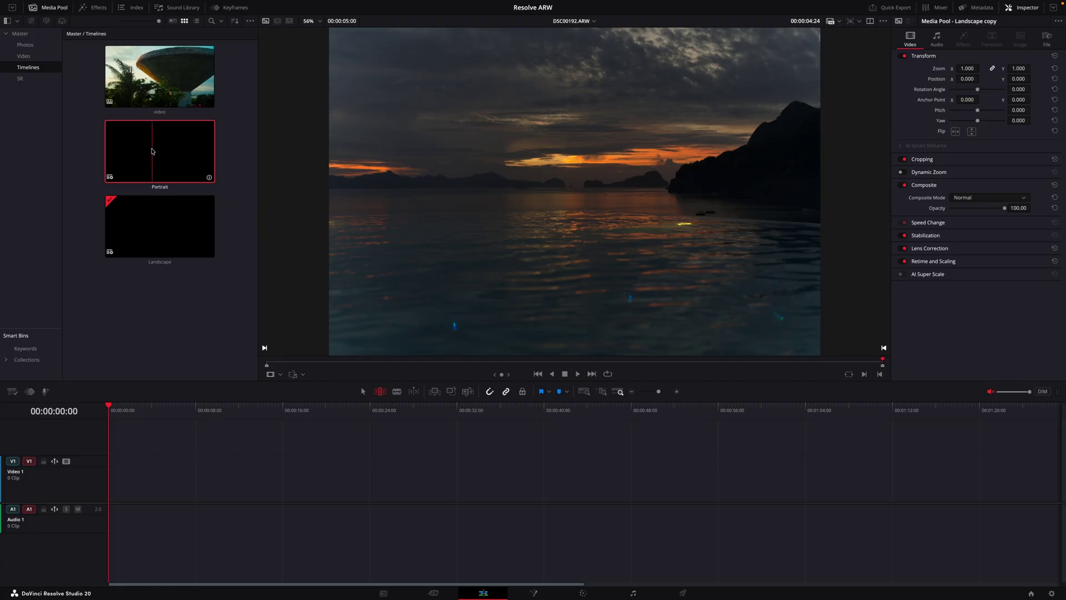
Switch the new Portrait timeline to vertical 2832 x 4240 resolution.
right_click(155, 150)
mouse_move(162, 155)
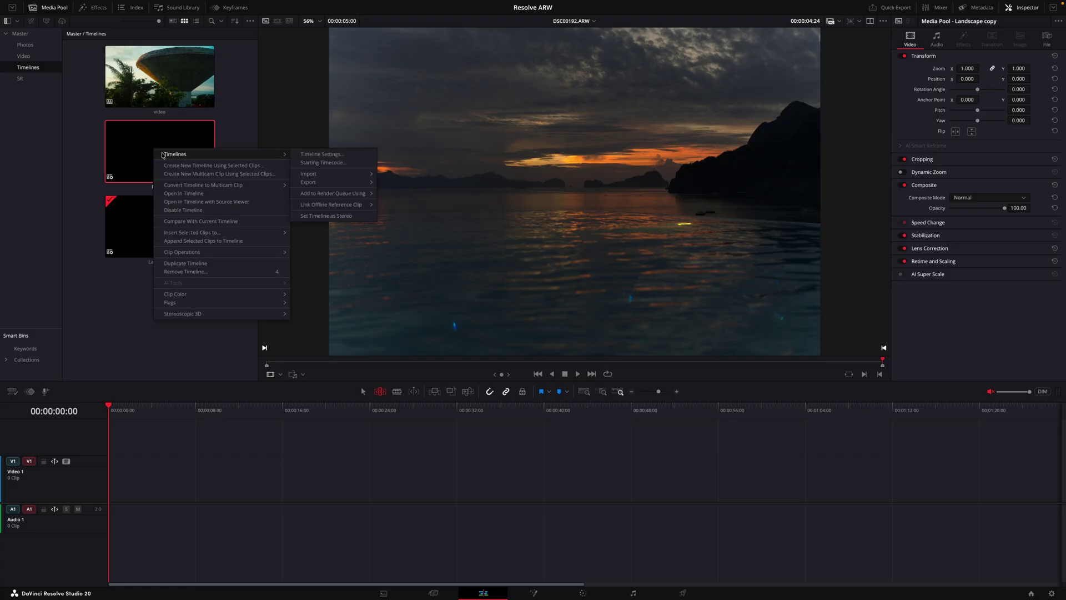
left_click(320, 155)
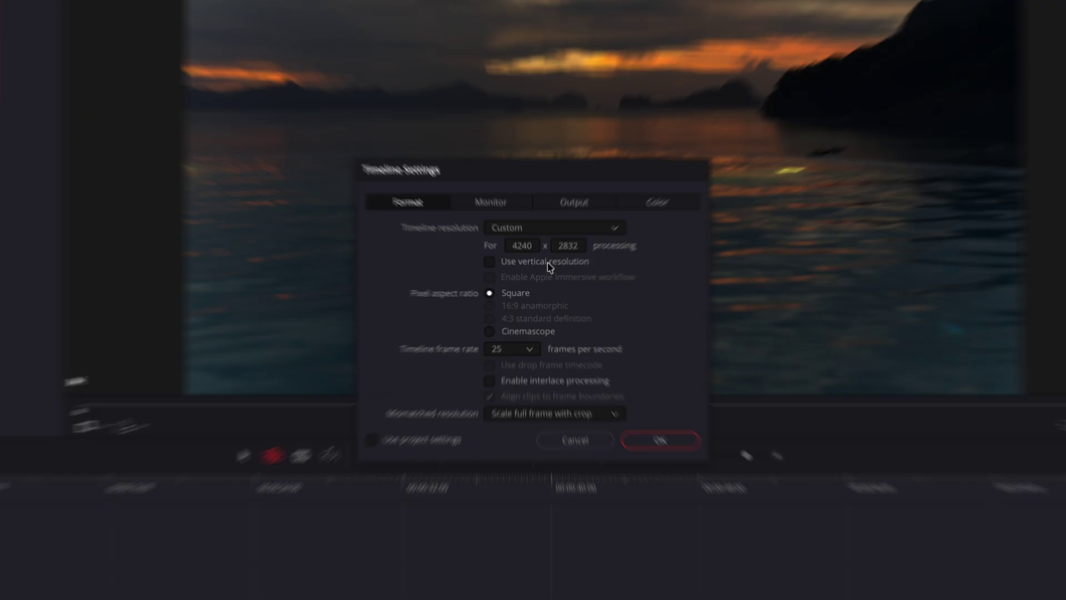
left_click(533, 277)
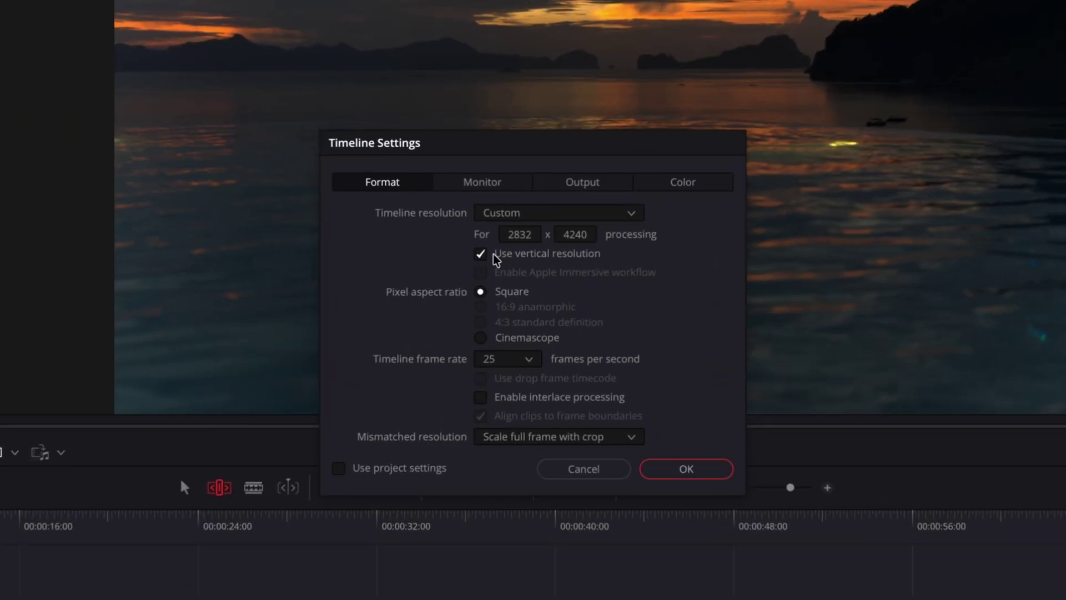
left_click(682, 468)
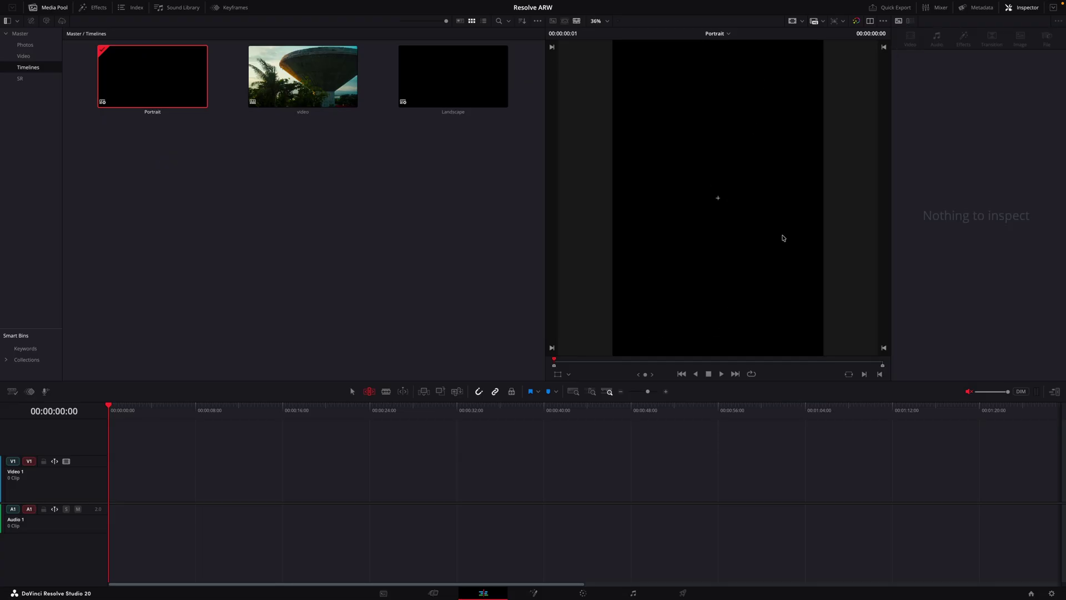
Open the Landscape timeline and place DSC00239 from the Photos bin on track V1.
double_click(450, 78)
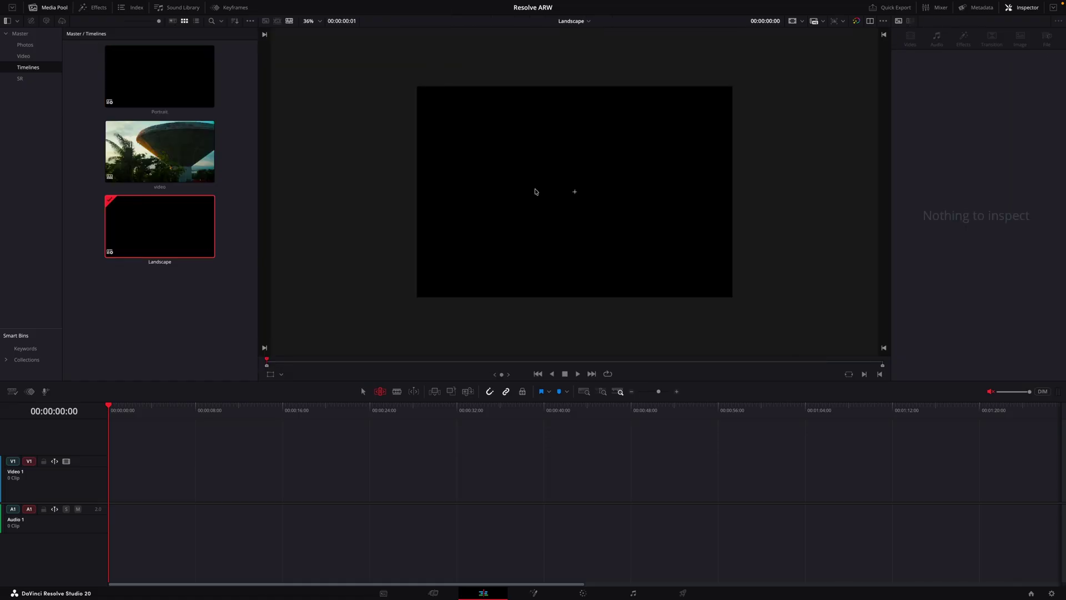
key("shift+z")
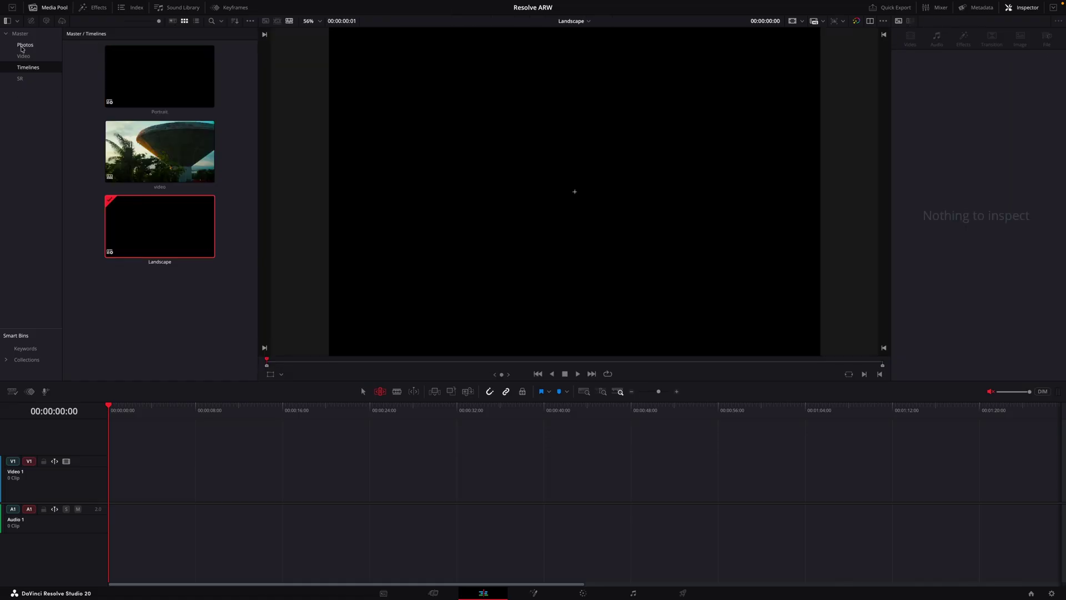
left_click(22, 47)
scroll(242, 188, "down", 20)
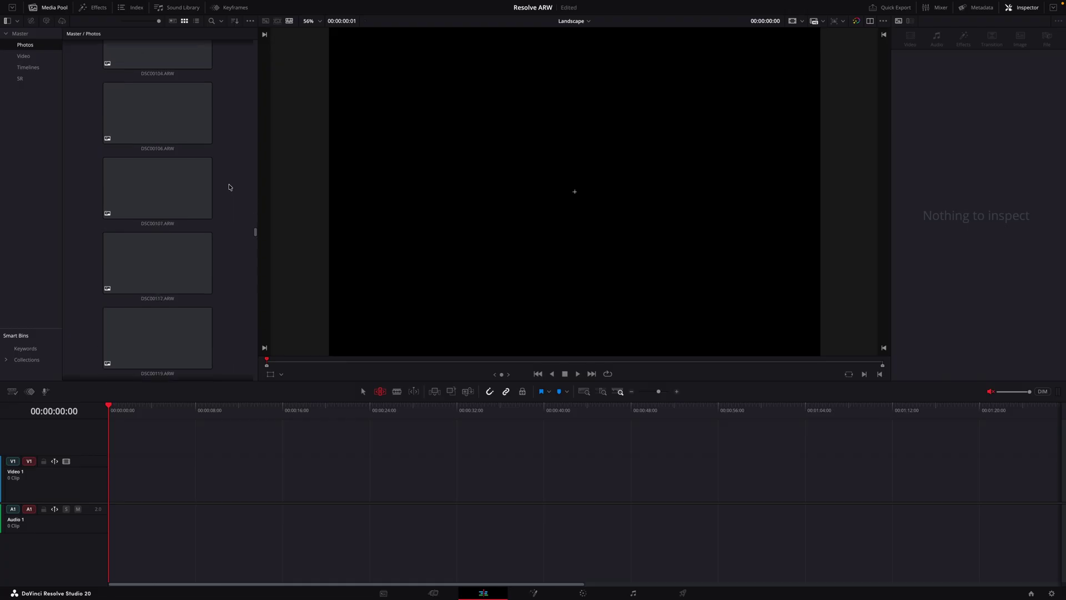
left_click(149, 218)
left_click_drag(149, 218, 135, 484)
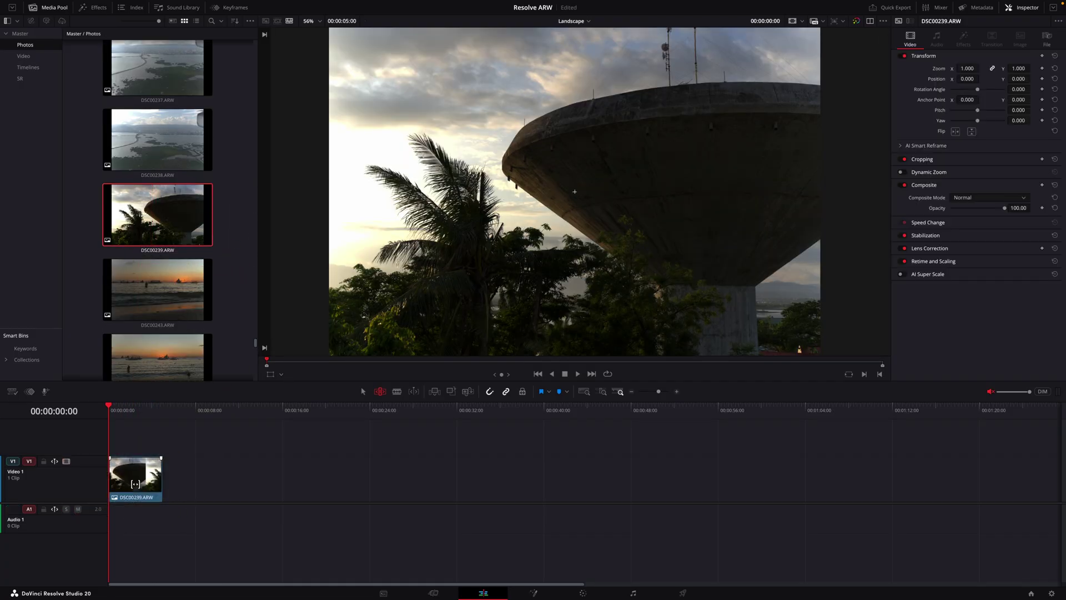
Add DSC00244 after DSC00239 and move to the Color page.
scroll(149, 241, "down", 5)
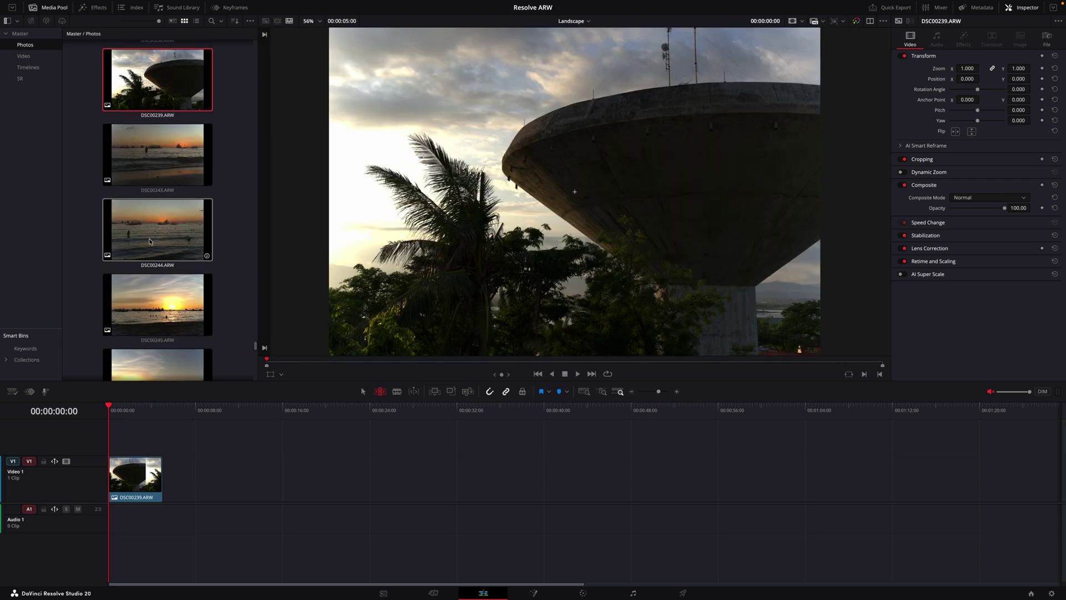
left_click_drag(150, 240, 130, 446)
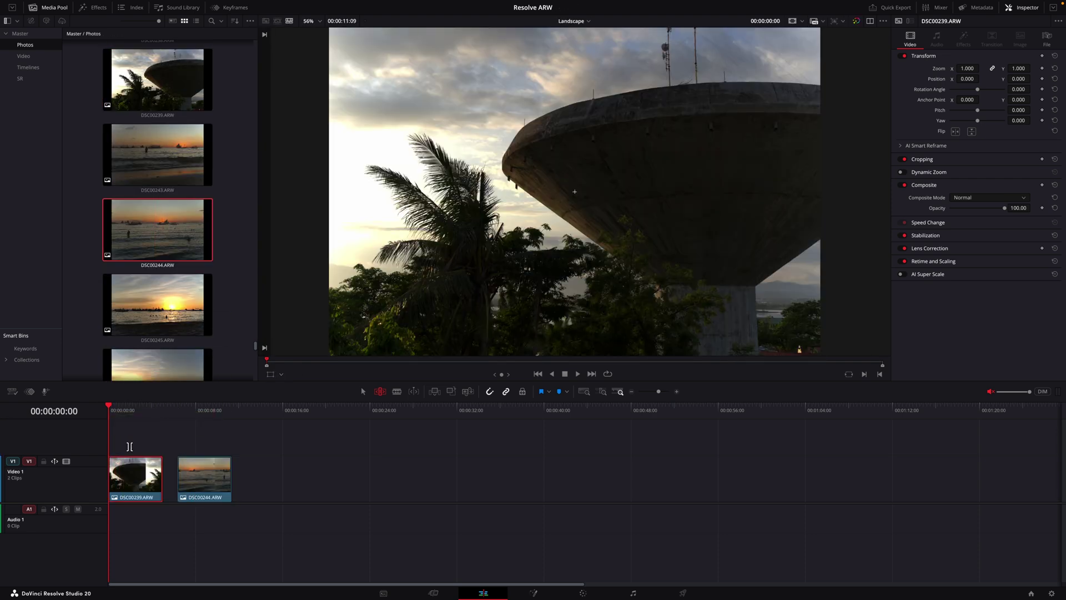
left_click(584, 593)
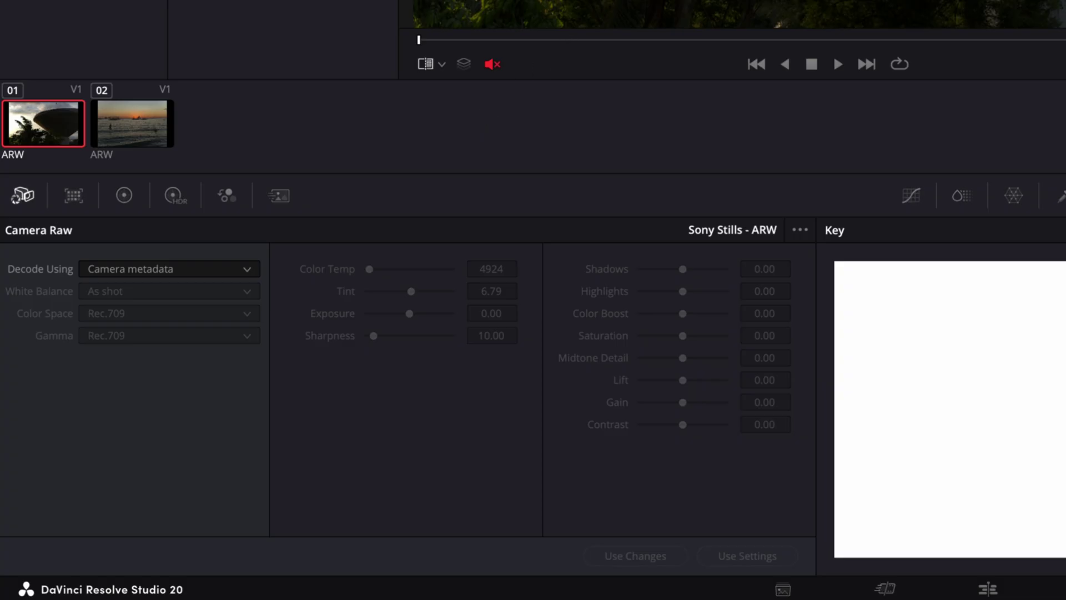
Set Camera Raw Decode Using to Clip, colour space S-Gamut3.Cine and gamma SLog3.
left_click(143, 271)
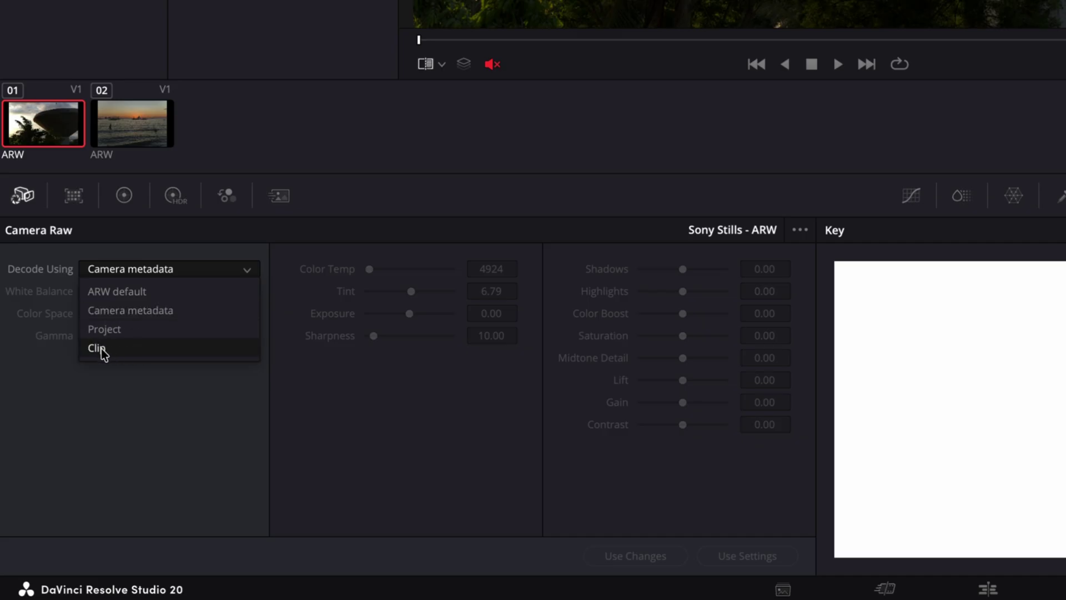
left_click(118, 348)
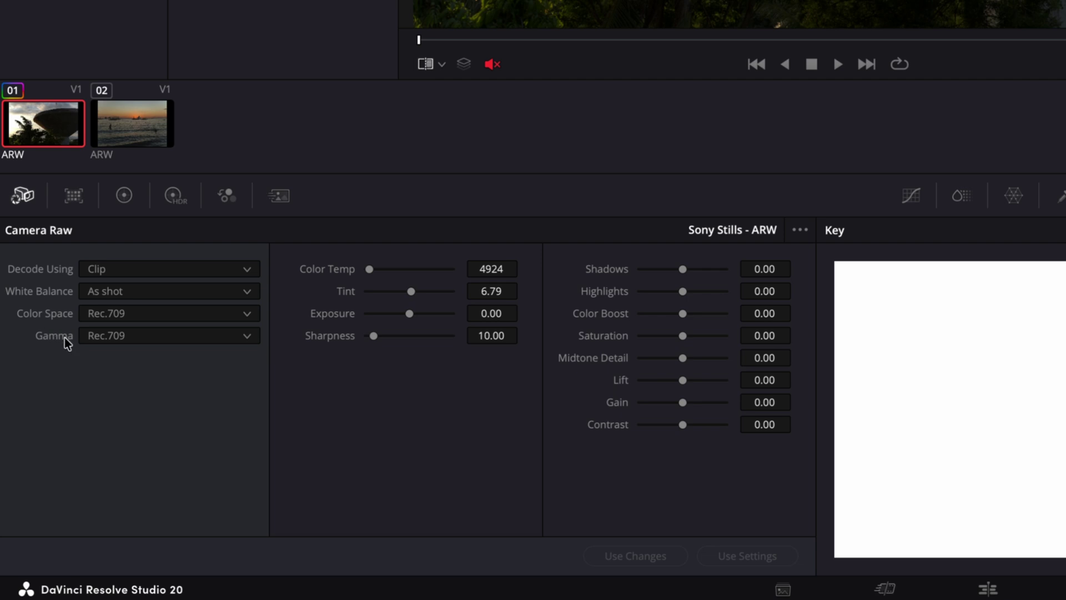
left_click(116, 316)
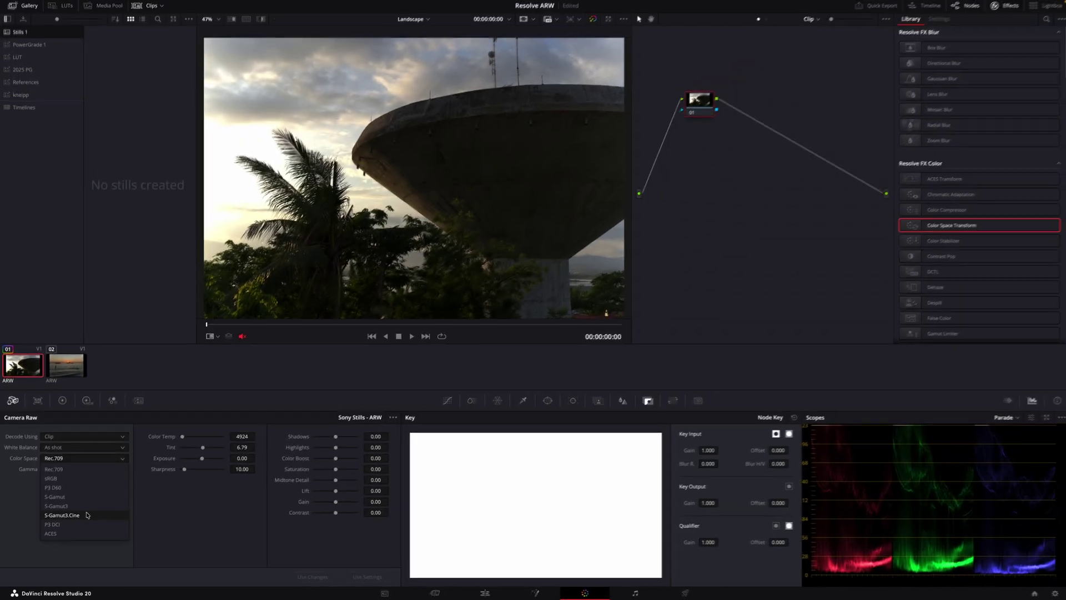
left_click(72, 518)
left_click(61, 469)
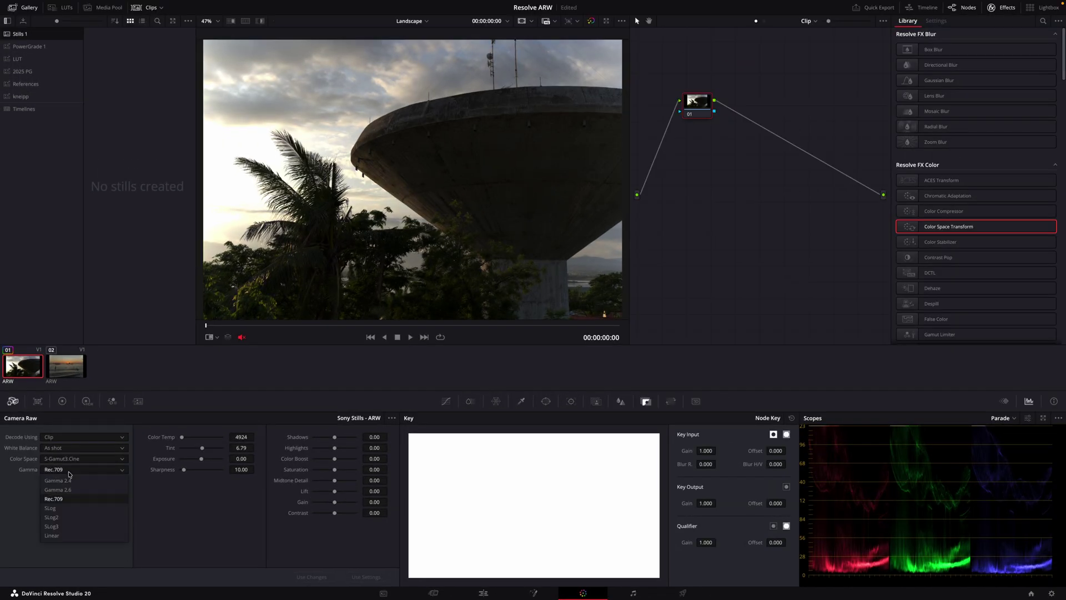
left_click(61, 526)
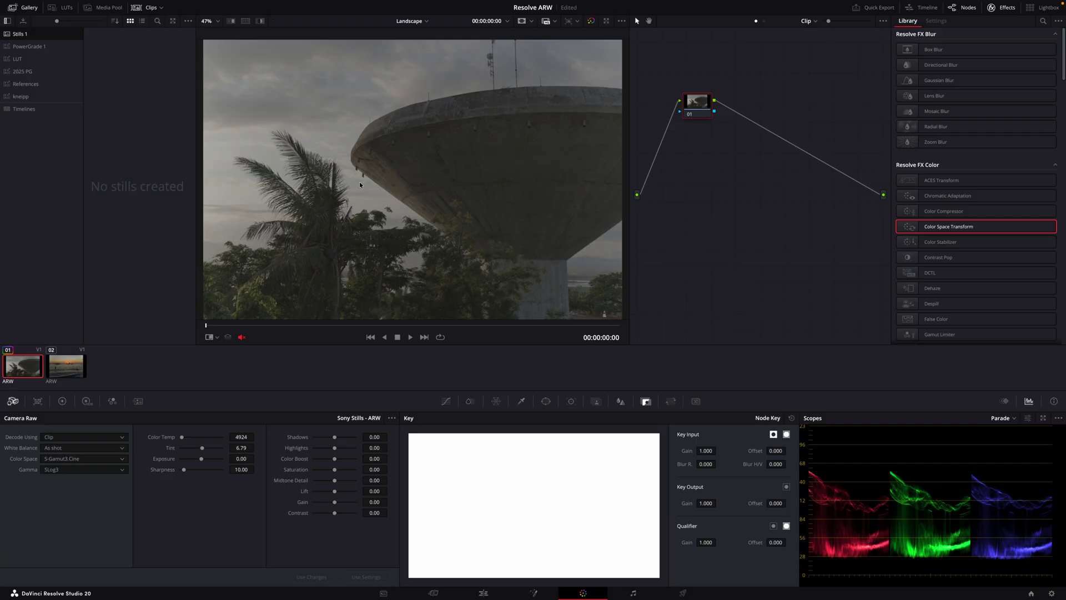
Add two serial nodes and apply Color Space Transform to node 03 with Sony S-Gamut3.Cine input.
key("alt+s")
key("alt+s")
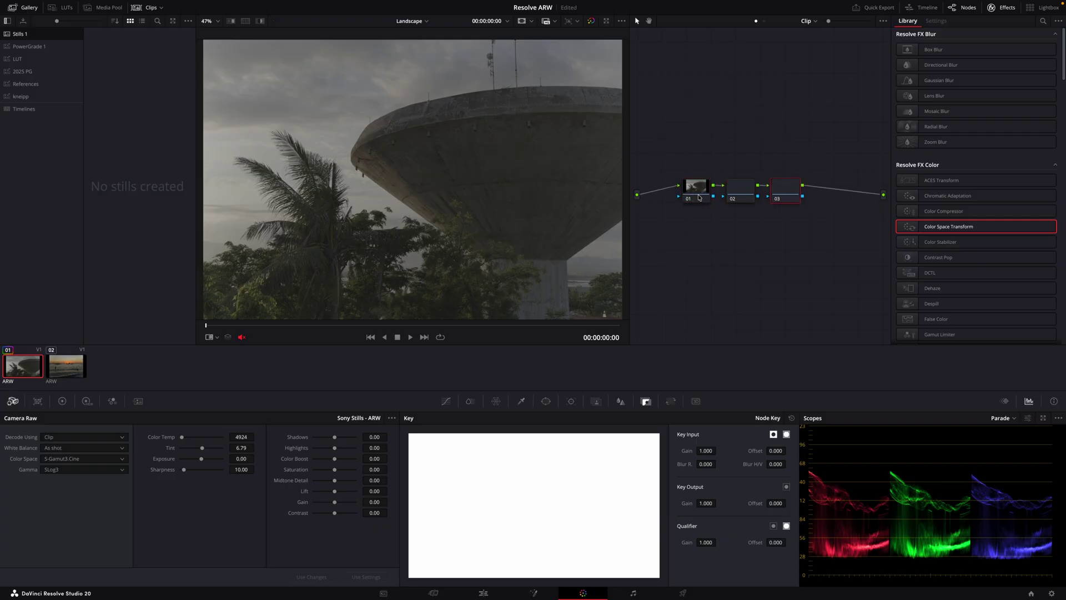
left_click_drag(946, 231, 808, 189)
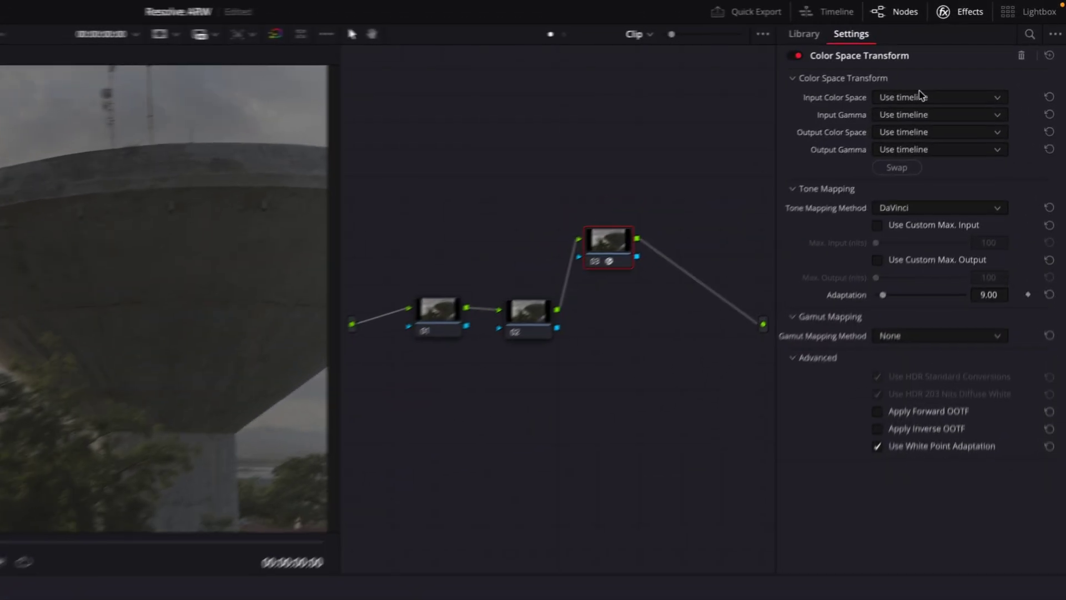
left_click(969, 65)
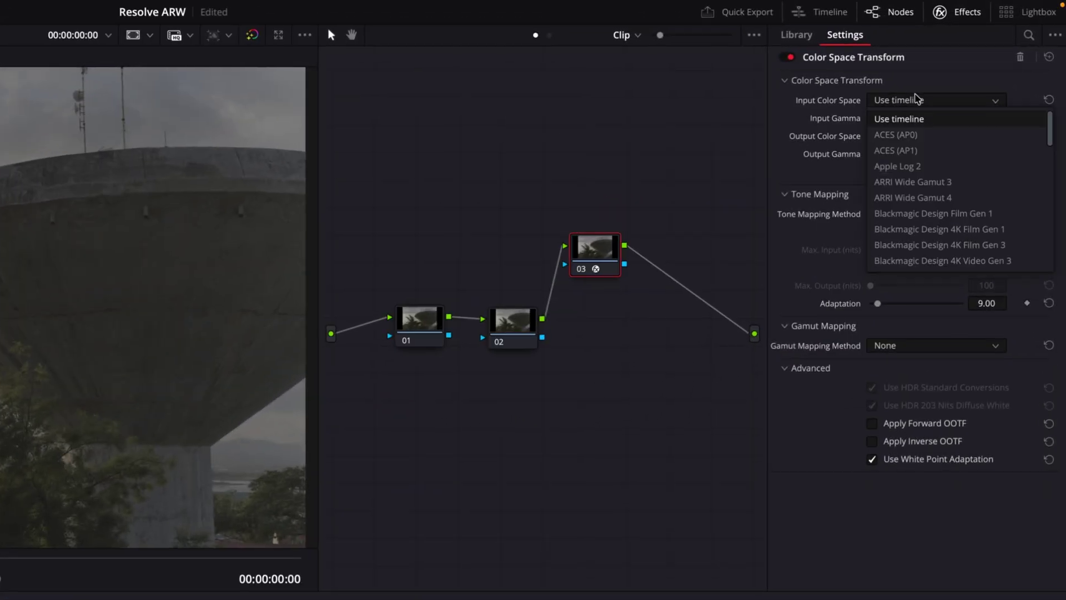
scroll(944, 95, "down", 5)
scroll(938, 167, "down", 4)
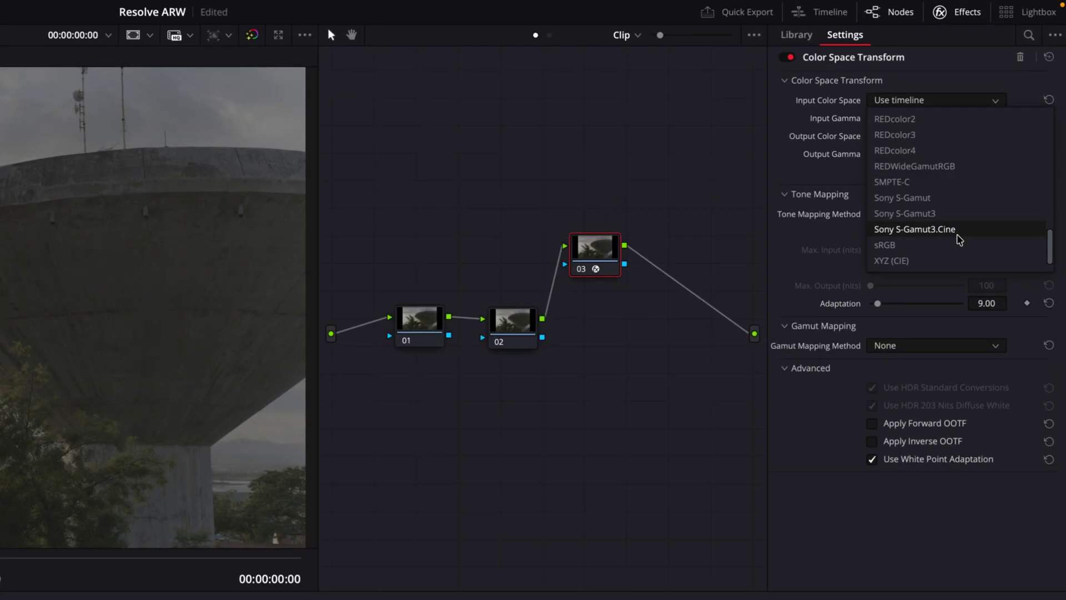
left_click(942, 232)
Set the transform's input gamma to Sony S-Log3 and output colour space to Rec.709.
left_click(941, 119)
scroll(947, 219, "down", 10)
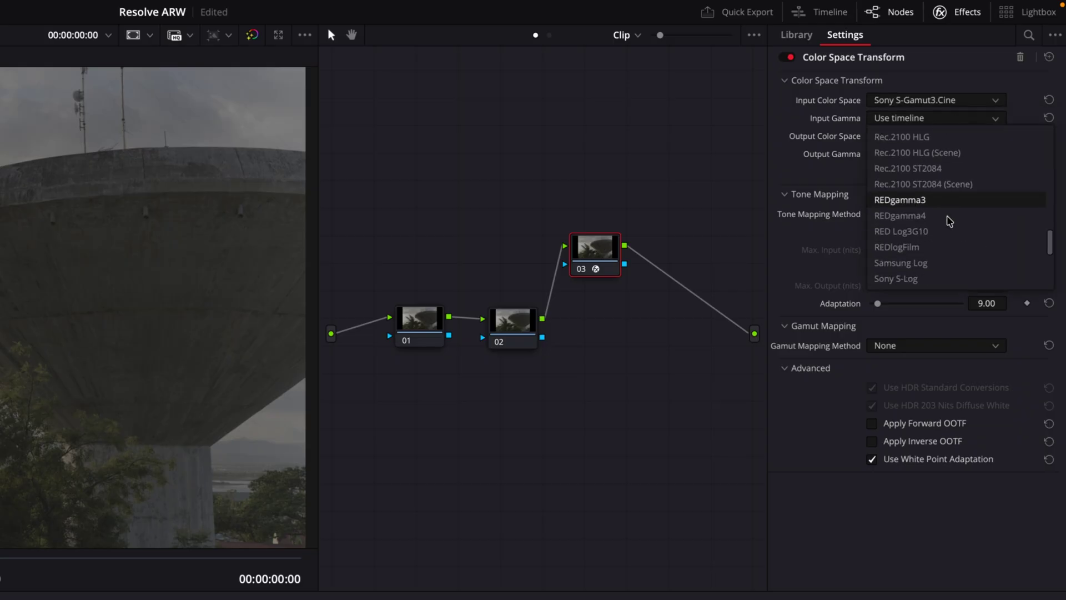
left_click(937, 247)
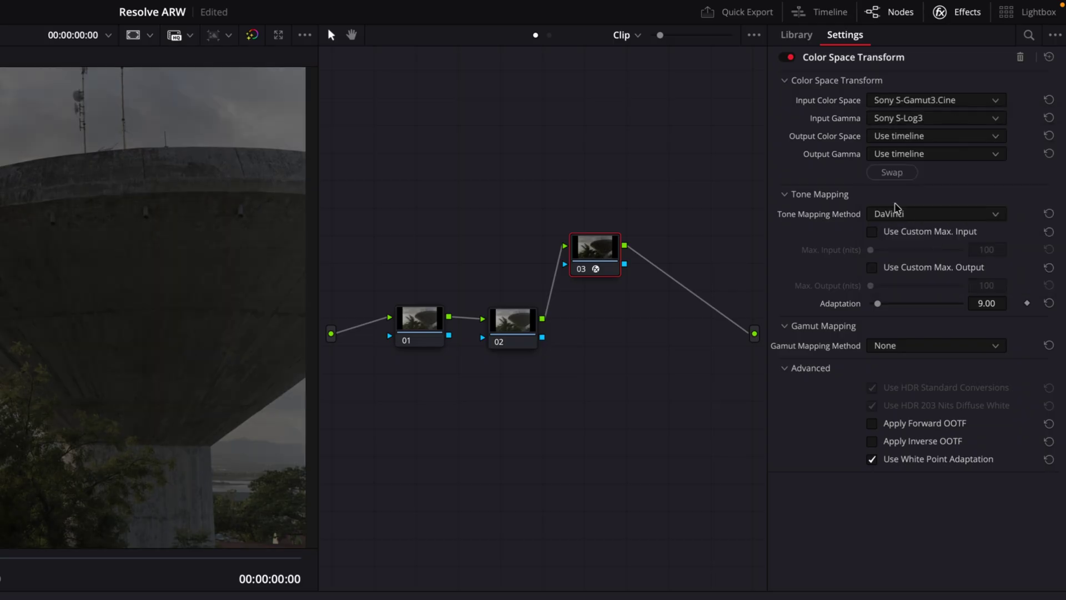
left_click(925, 136)
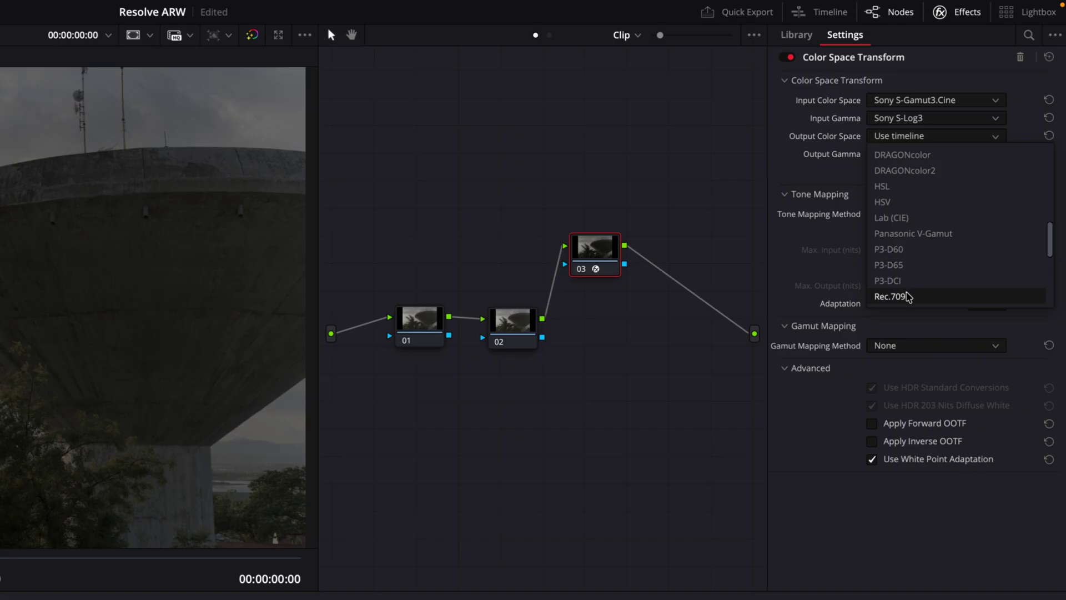
left_click(890, 296)
Check the output gamma choices, reset raw exposure to 0.00 and show the HDR colour wheels.
left_click(924, 153)
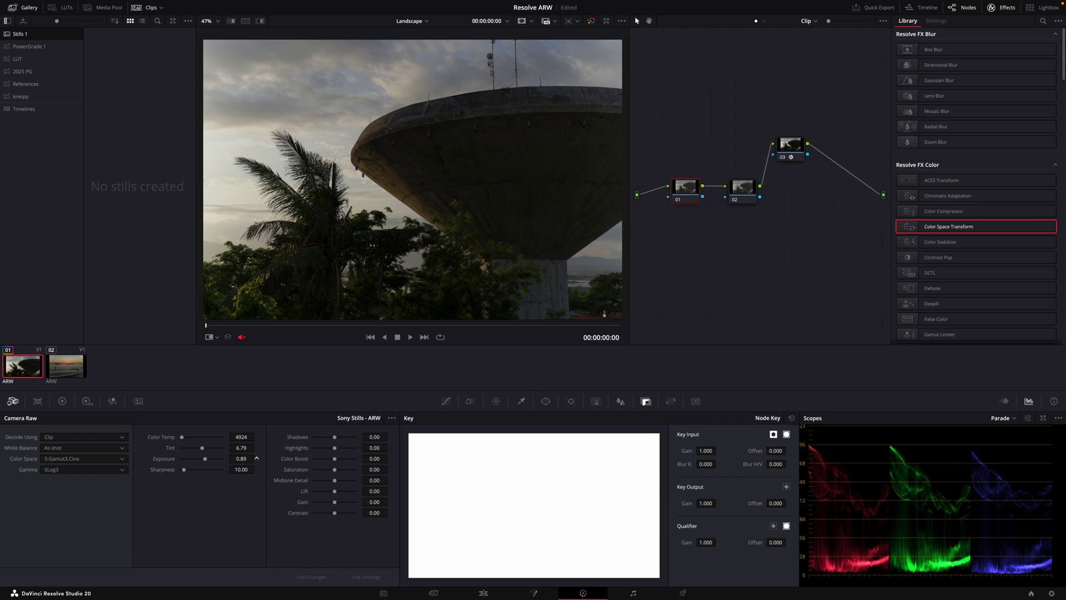
scroll(257, 459, "down", 3)
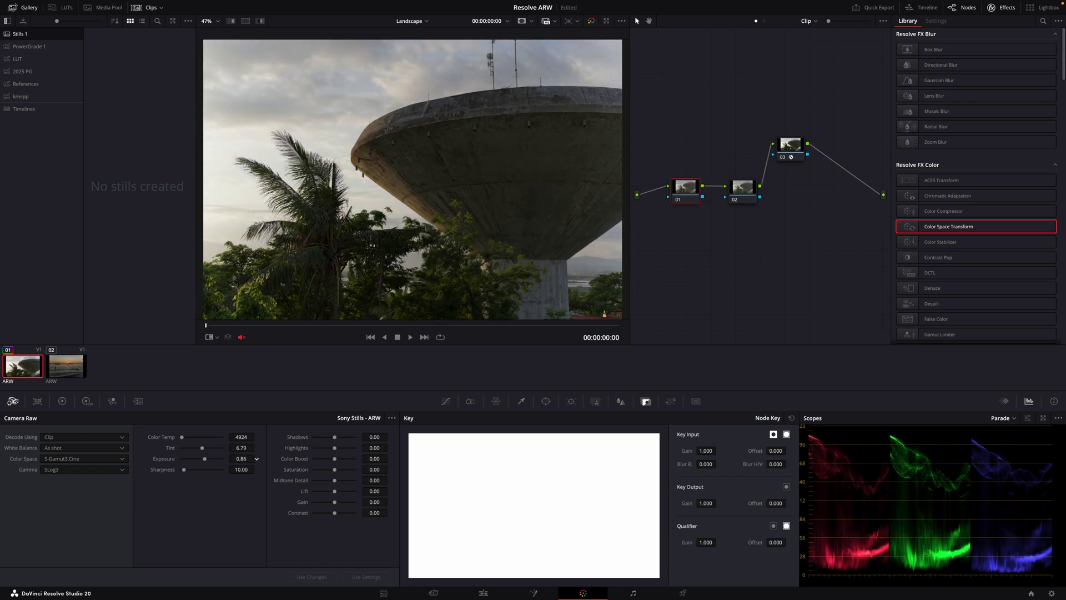
scroll(257, 458, "up", 5)
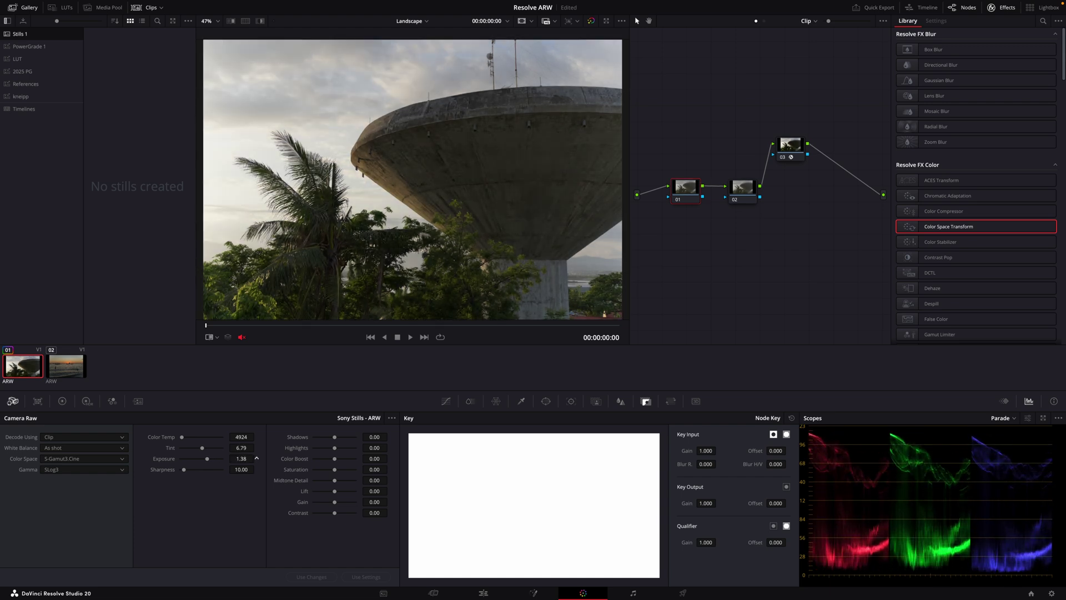
double_click(163, 459)
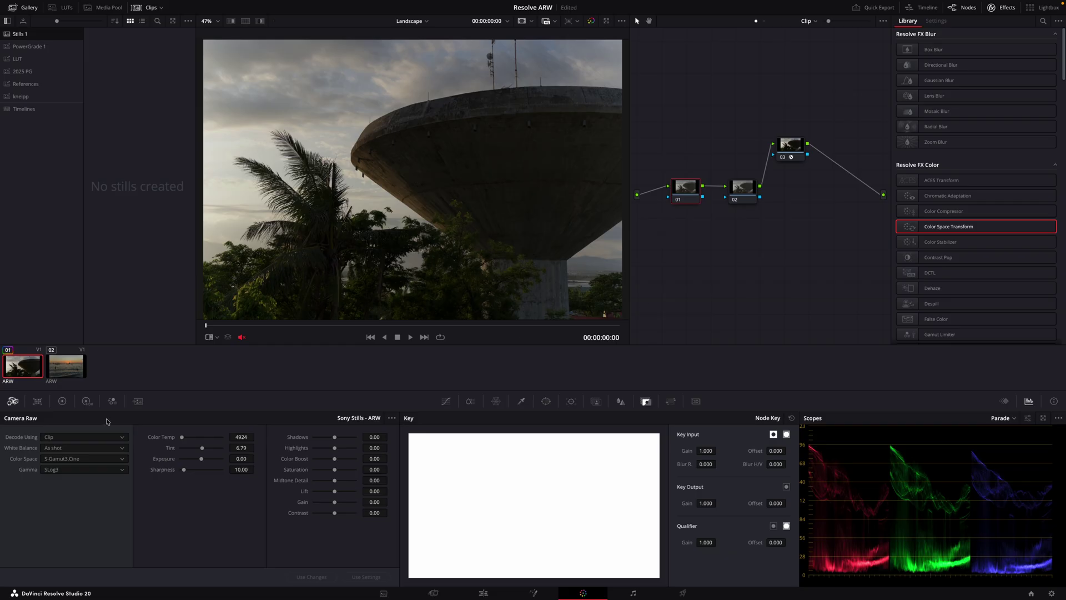
left_click(85, 401)
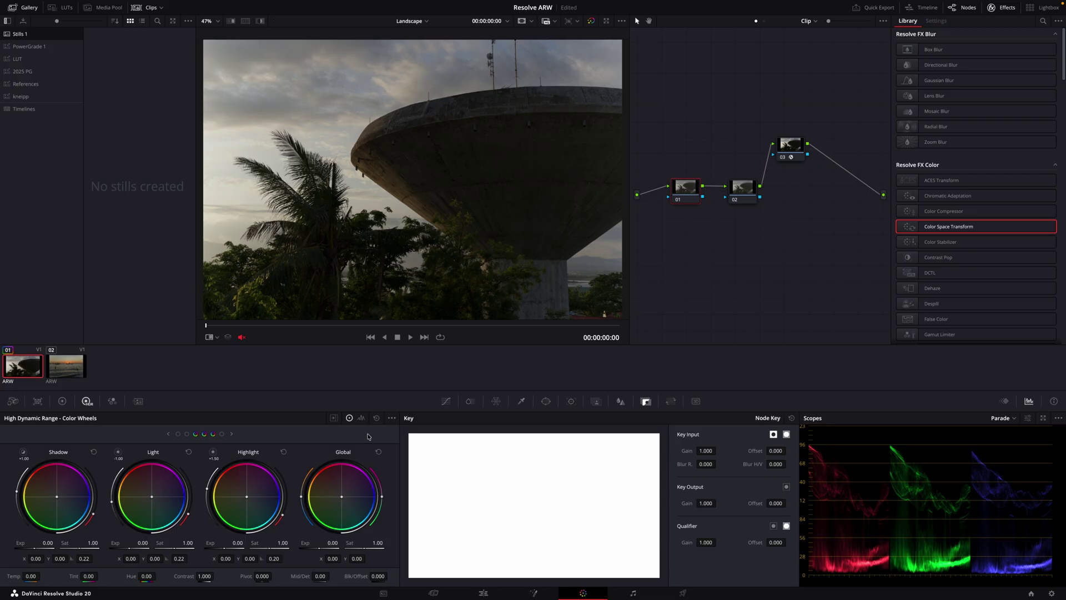
Set the colour wheels to Sony S-Gamut3.Cine/S-Log3 and raise global exposure to 0.17.
left_click(391, 417)
mouse_move(413, 494)
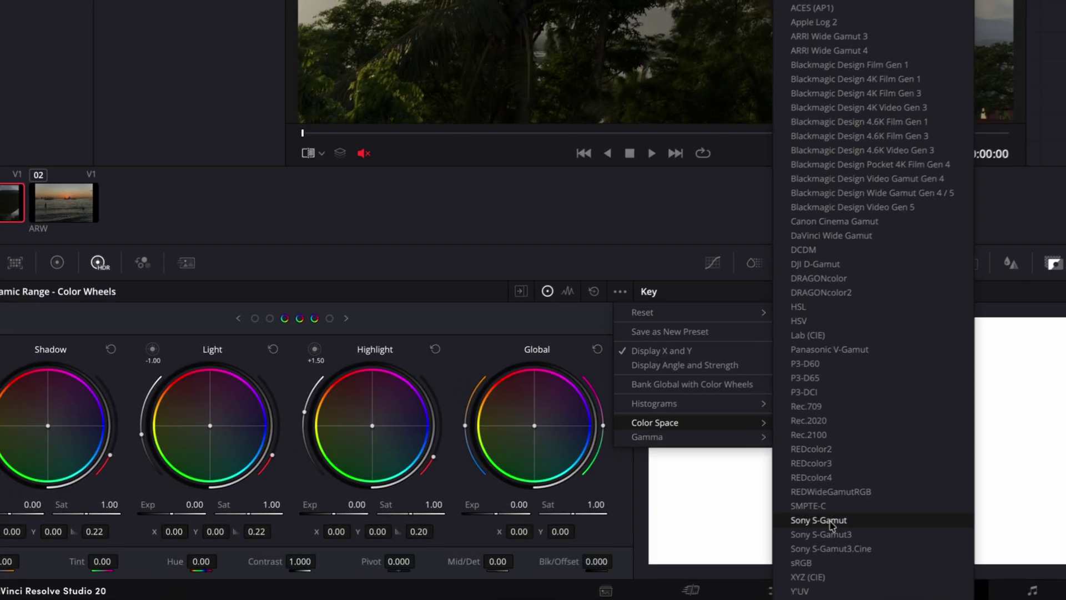
left_click(854, 548)
left_click(623, 290)
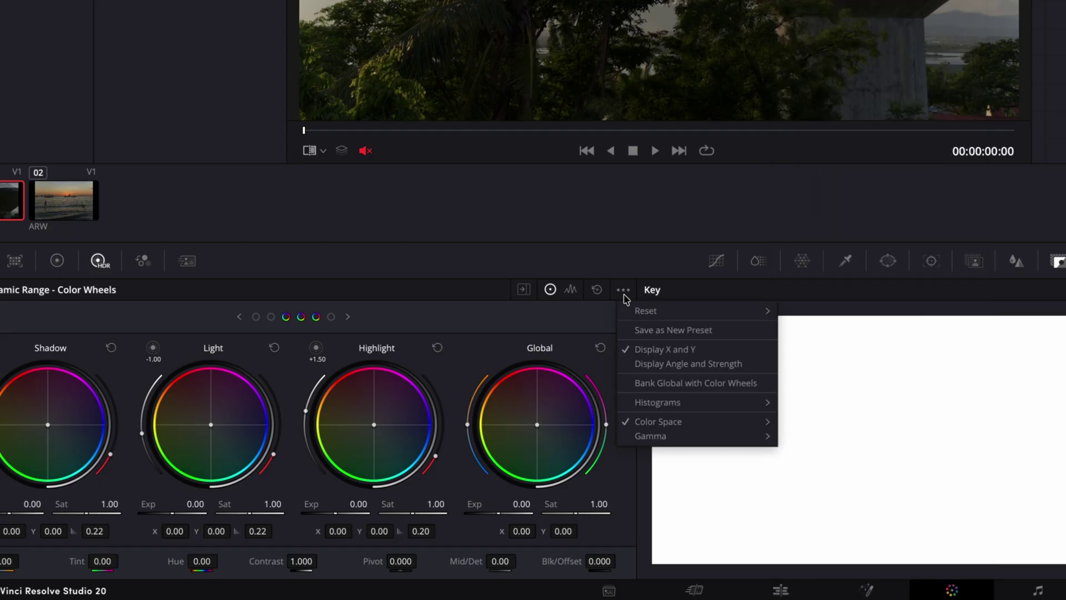
mouse_move(680, 435)
left_click(832, 447)
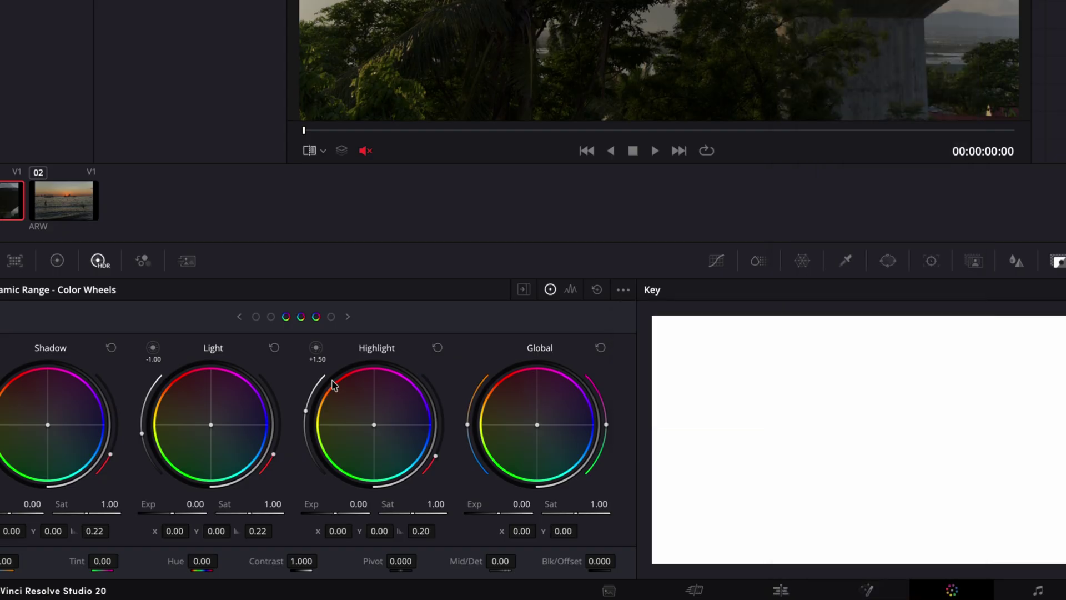
left_click_drag(522, 504, 611, 504)
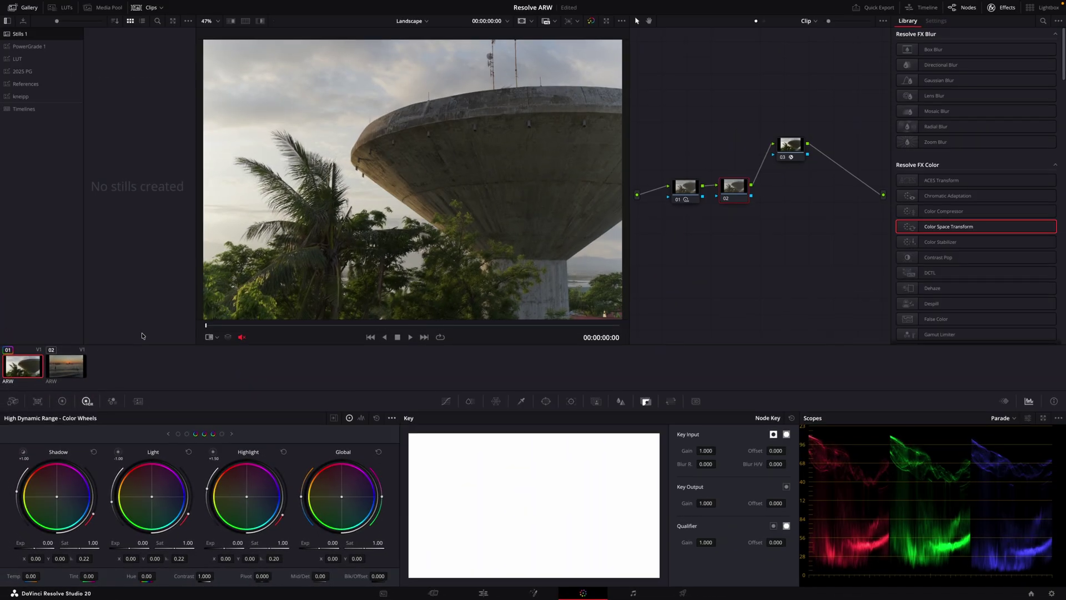
Raise node 02 contrast to 1.088, add a ColorSlice node, then reset the grade to one node.
left_click(62, 401)
left_click_drag(240, 434, 245, 434)
key("alt+s")
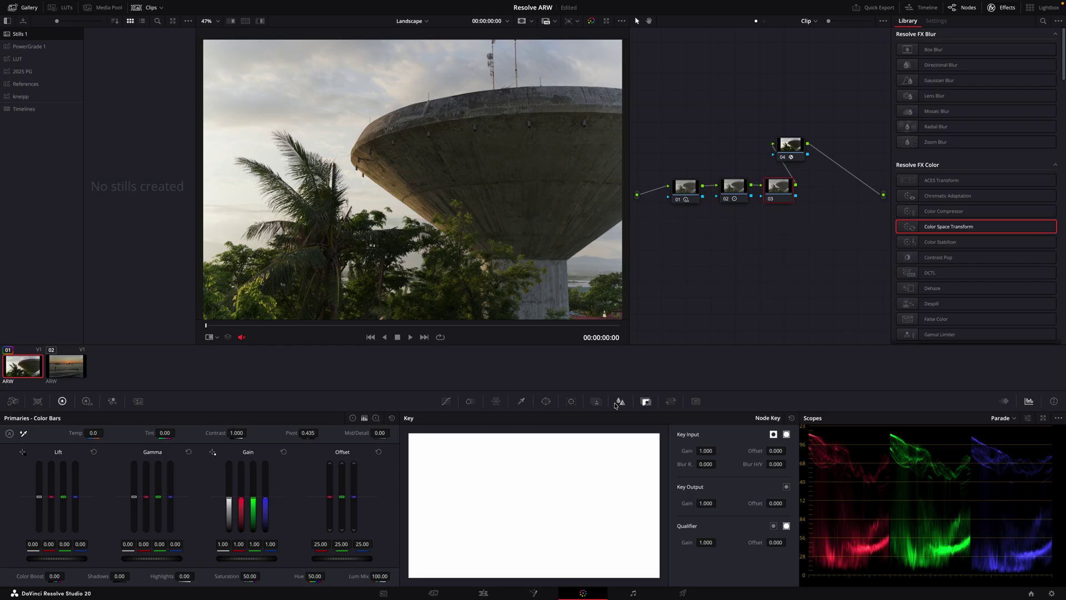
left_click(470, 402)
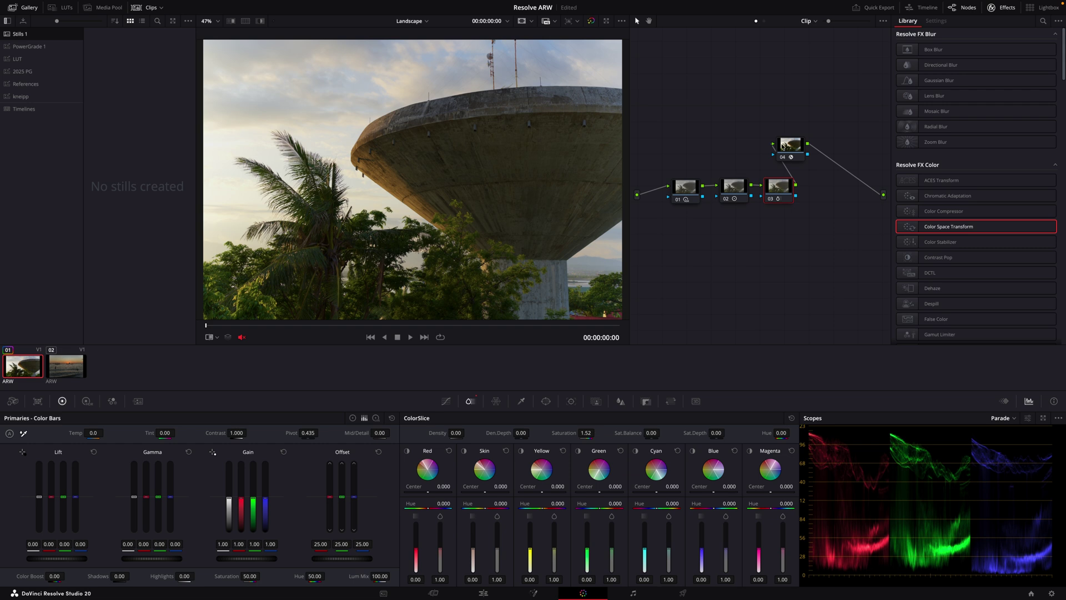
left_click_drag(783, 146, 820, 185)
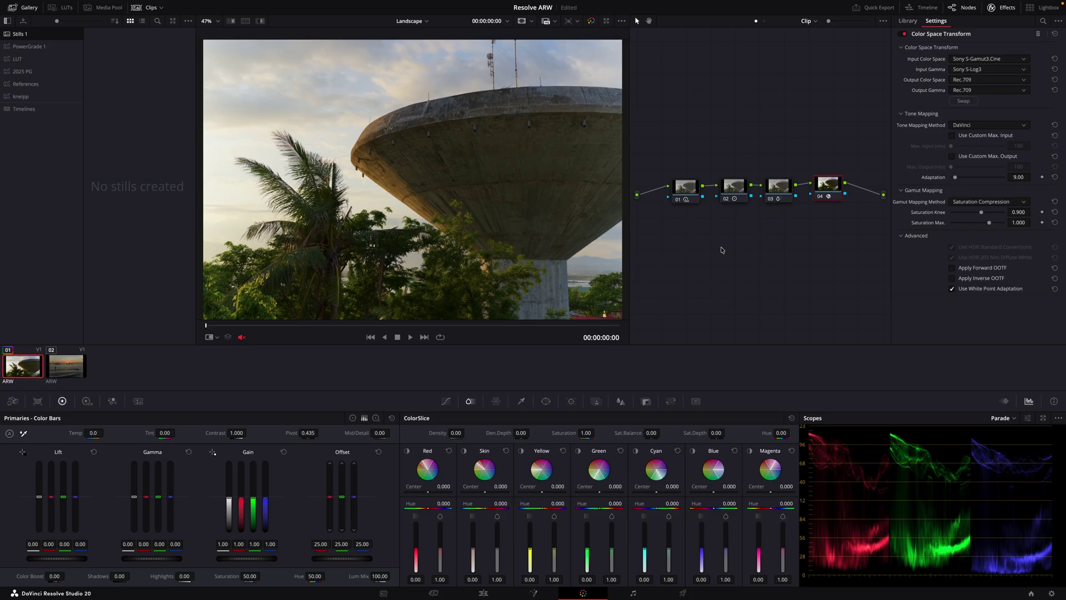
right_click(704, 251)
left_click(738, 280)
Apply Film Look Creator to node 01 with Sony S-Gamut3.Cine as the input colour space.
left_click_drag(694, 101, 708, 184)
left_click(1044, 21)
type("crea")
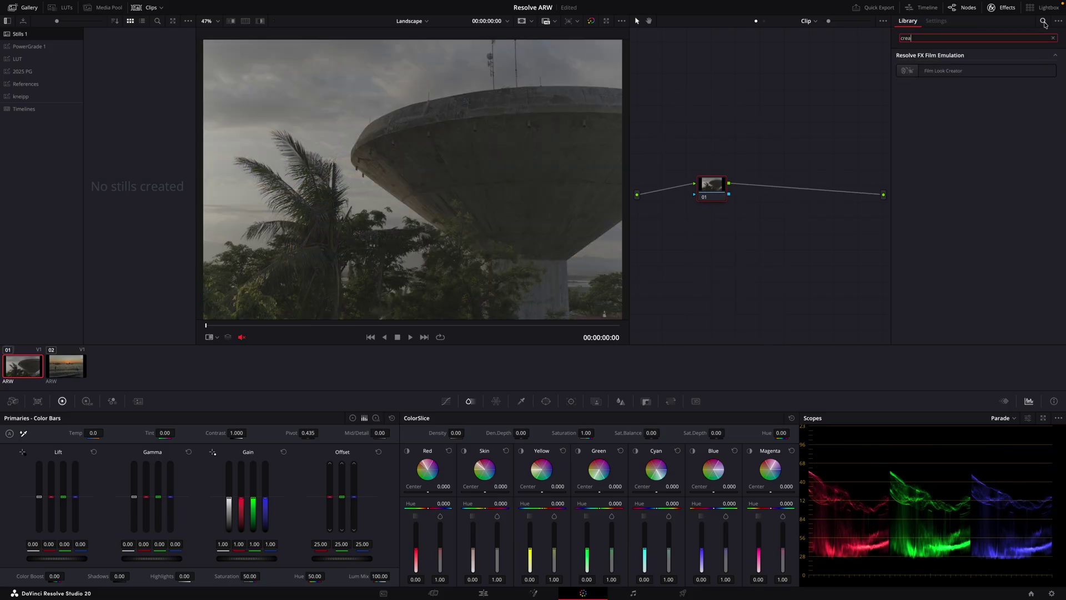
left_click_drag(944, 71, 715, 177)
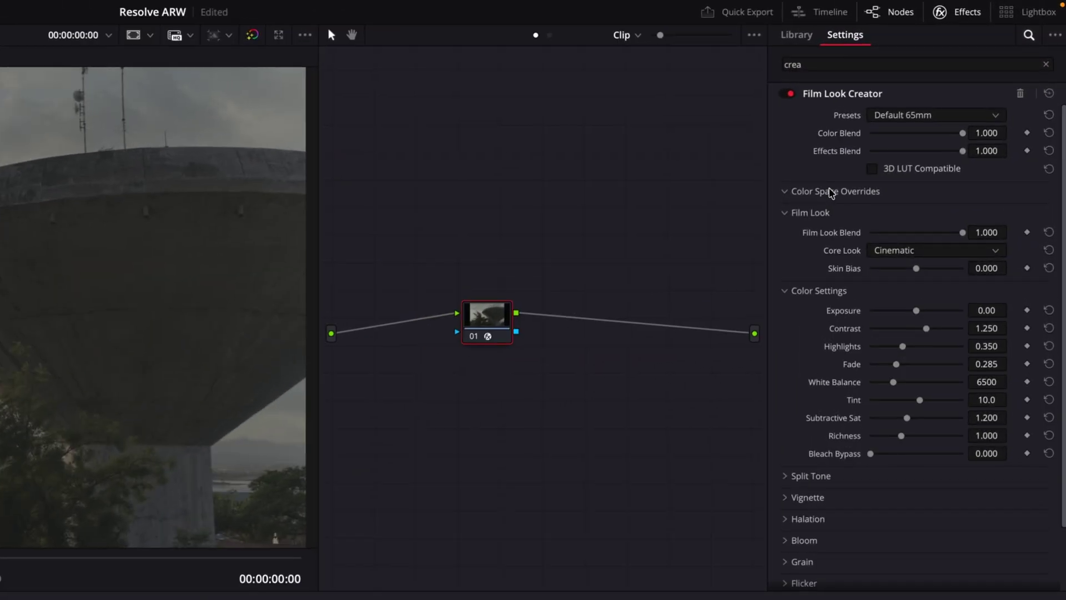
left_click(831, 191)
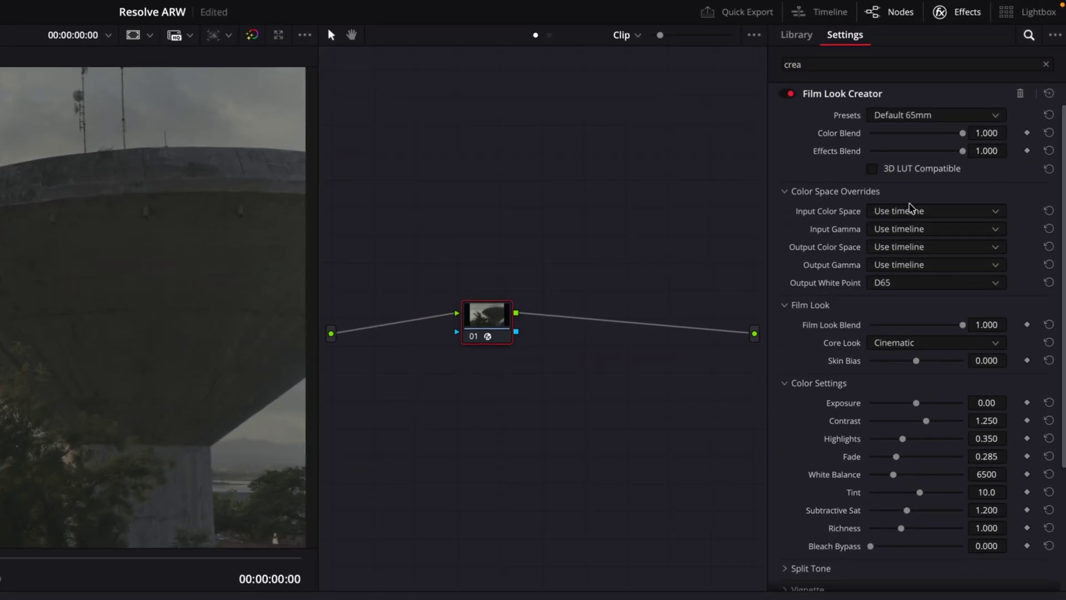
left_click(911, 211)
scroll(927, 283, "down", 5)
scroll(928, 286, "down", 3)
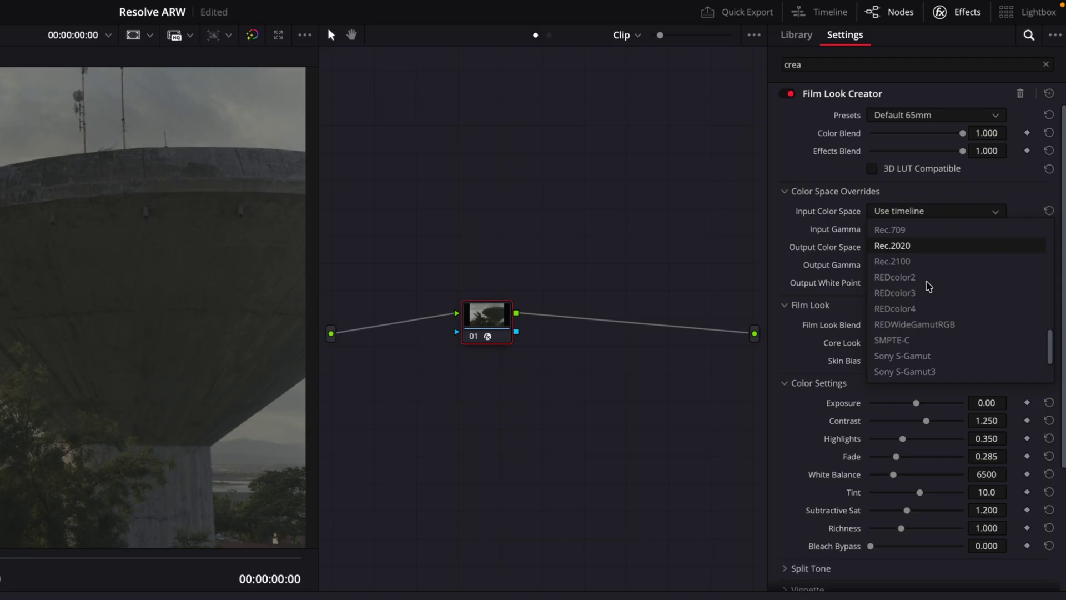
left_click(942, 372)
Set Film Look Creator input gamma to Sony S-Log3 and output colour space and gamma to Rec.709.
left_click(927, 228)
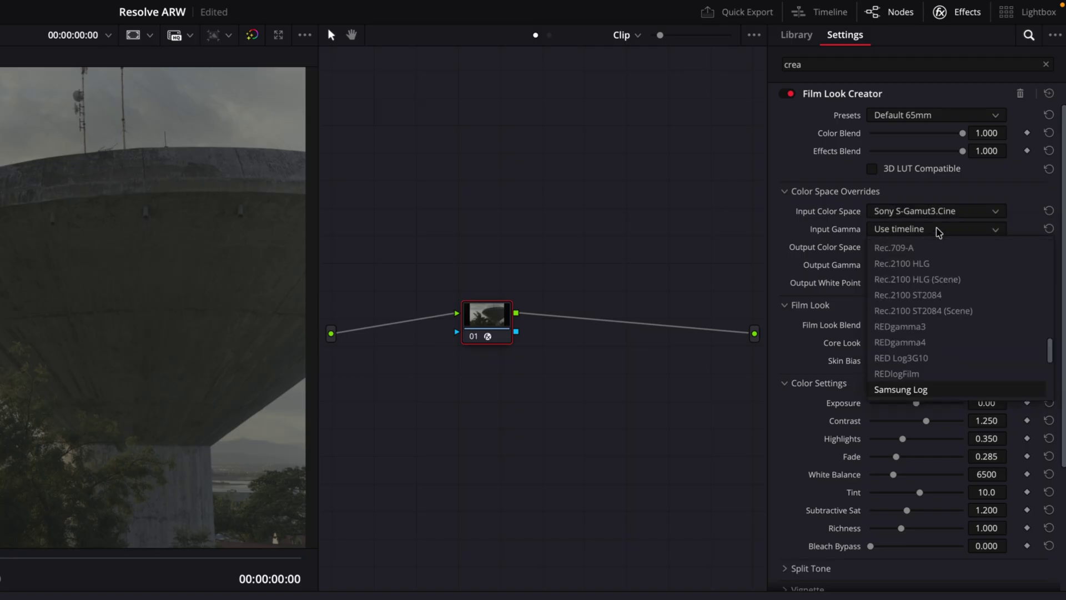
scroll(928, 333, "down", 3)
left_click(926, 311)
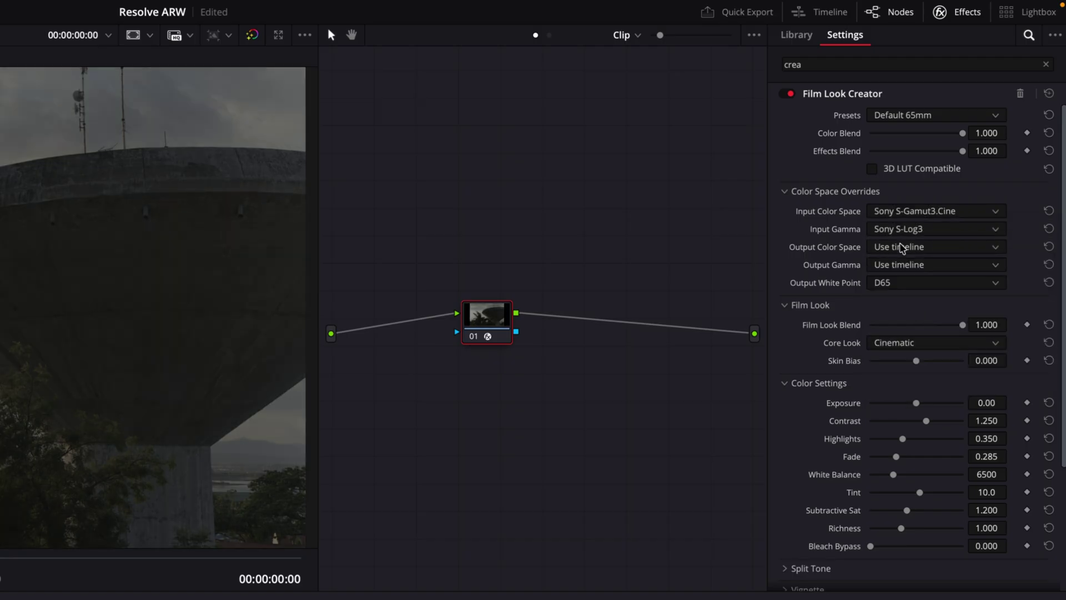
left_click(905, 246)
left_click(889, 408)
left_click(919, 265)
scroll(922, 361, "down", 5)
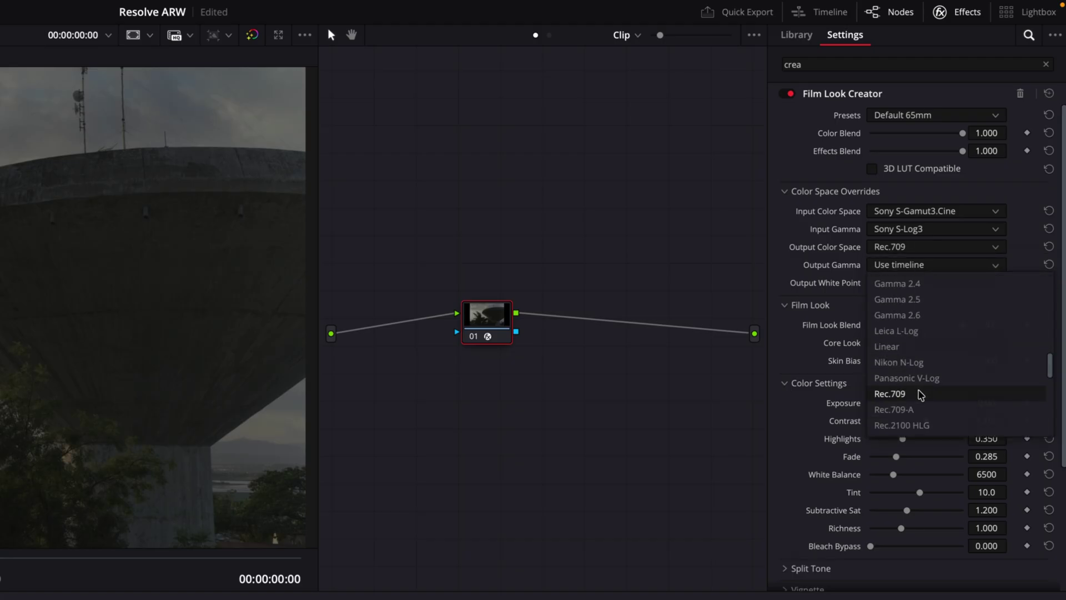
left_click(924, 391)
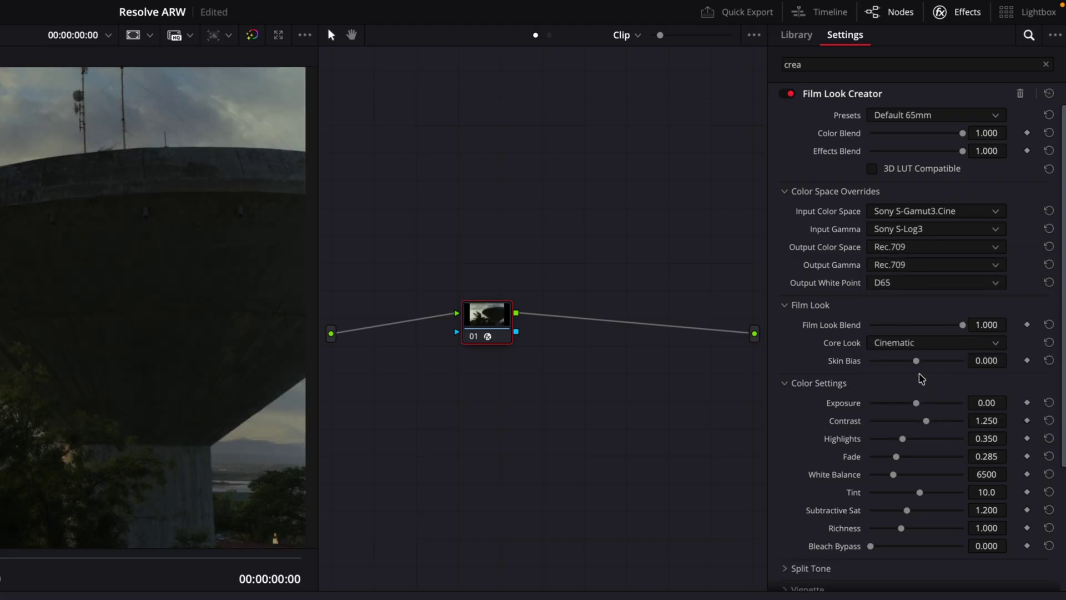
Choose the Clean Slate preset with exposure 1.43, subtractive saturation 1.465 and richness 0.884.
left_click_drag(916, 402, 933, 405)
left_click_drag(927, 325, 912, 326)
left_click(899, 115)
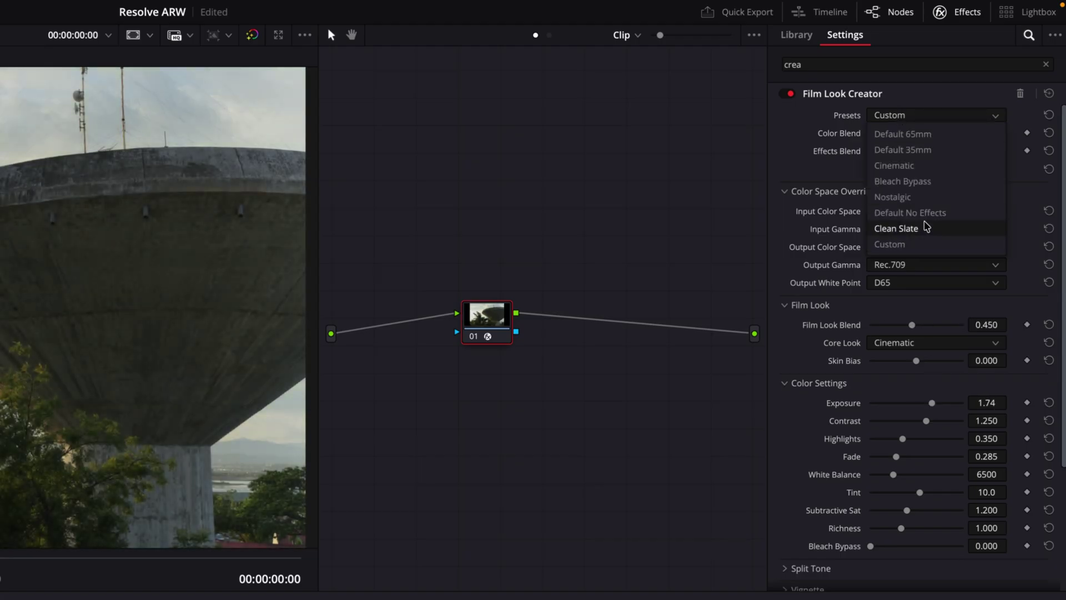
left_click(925, 228)
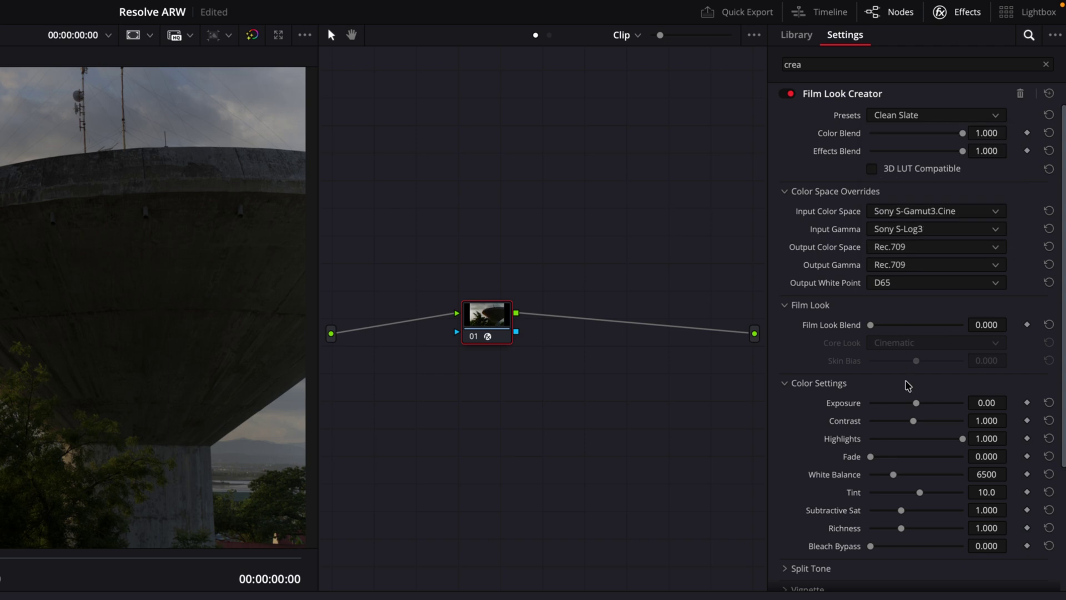
left_click_drag(912, 403, 930, 405)
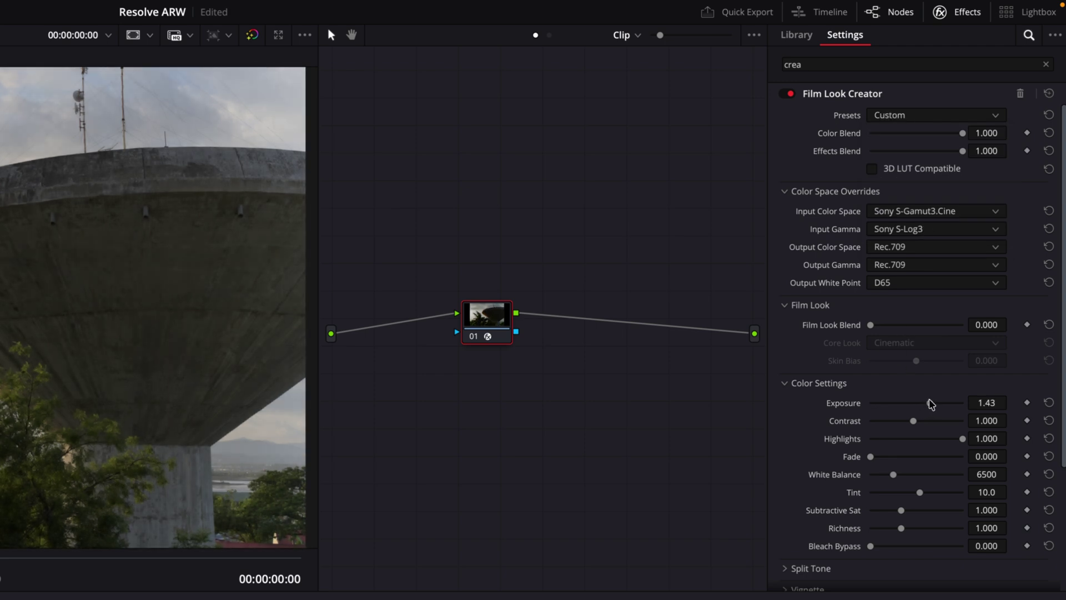
mouse_move(903, 510)
left_mouse_down()
mouse_move(915, 510)
mouse_move(901, 530)
left_mouse_up()
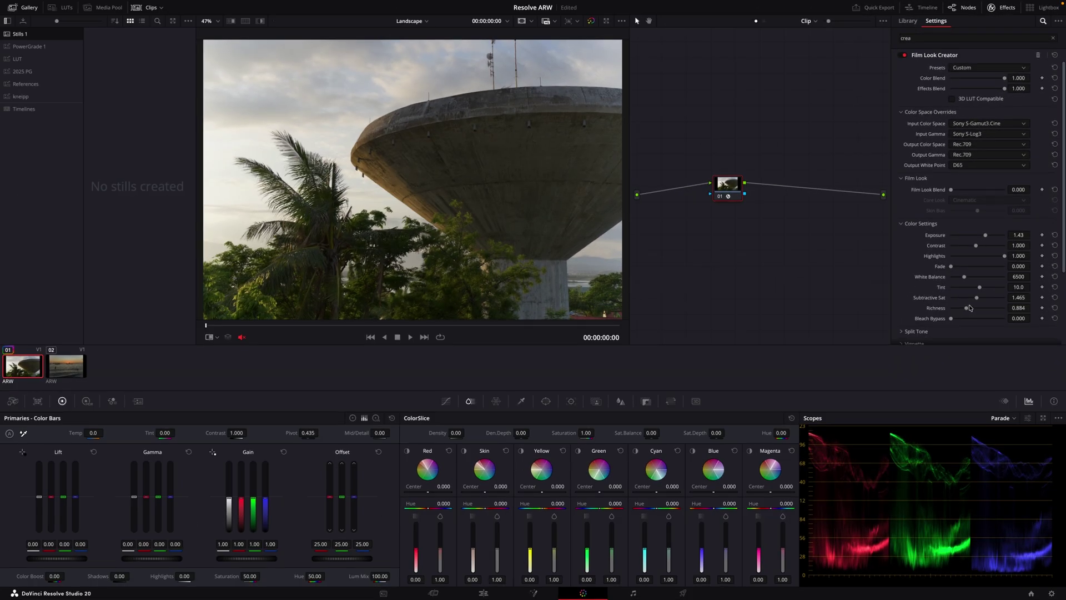
In the enhanced viewer, raise exposure to 1.67 and add bleach bypass, saturation, bloom and halation.
key("alt+f")
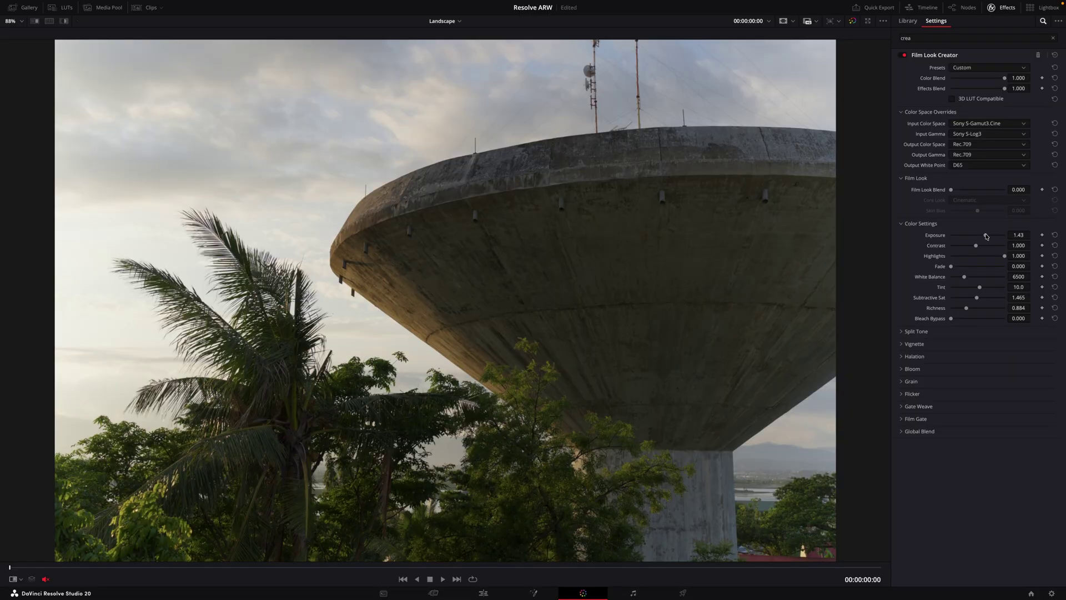
left_click_drag(987, 236, 987, 235)
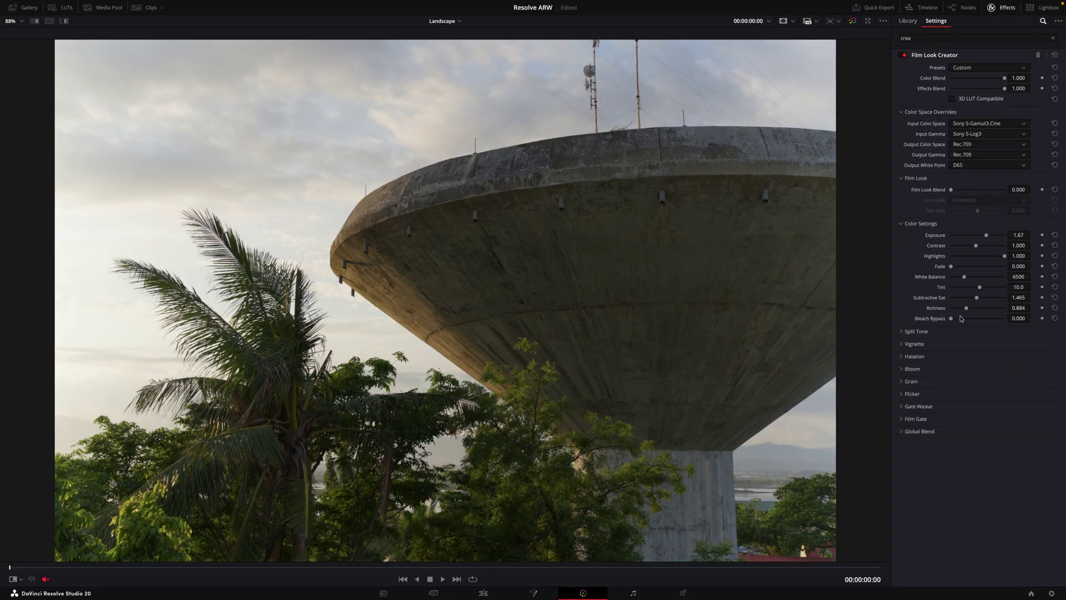
left_click_drag(962, 319, 981, 248)
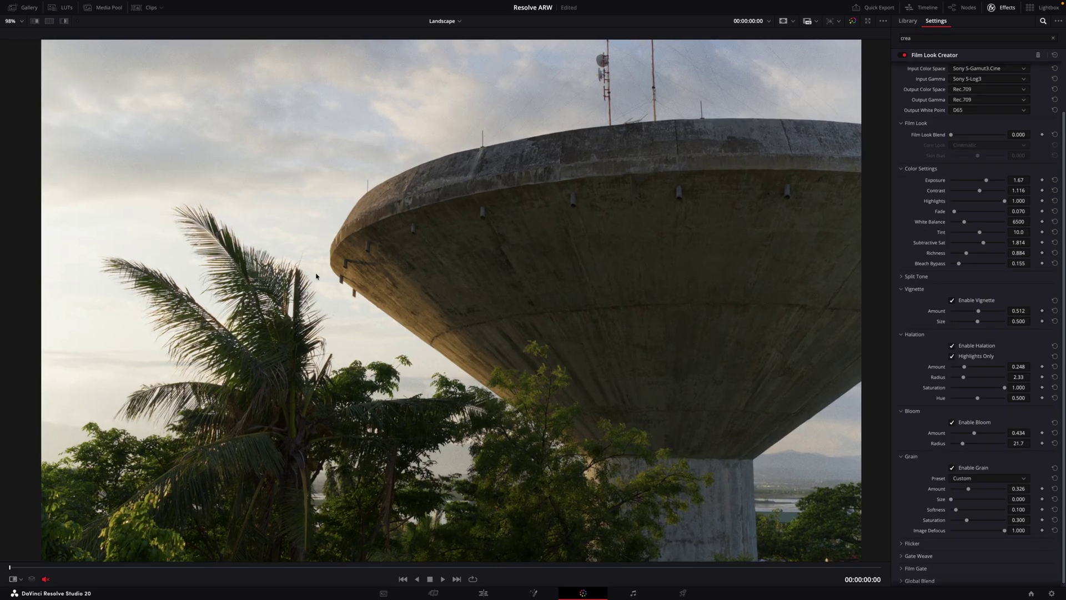
scroll(340, 276, "up", 5)
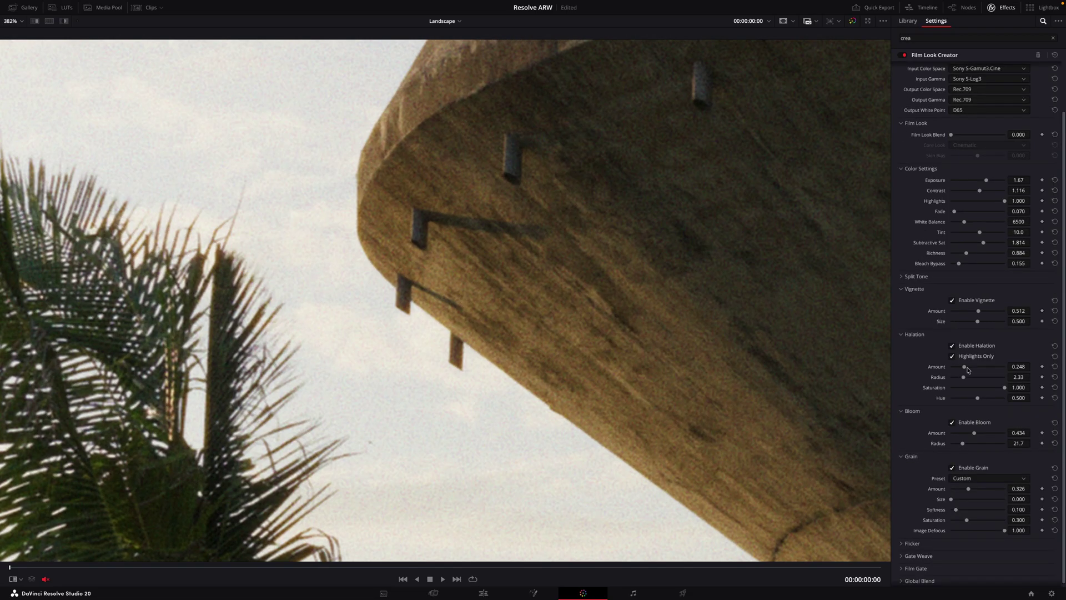
left_click_drag(974, 433, 972, 444)
left_click_drag(965, 367, 967, 379)
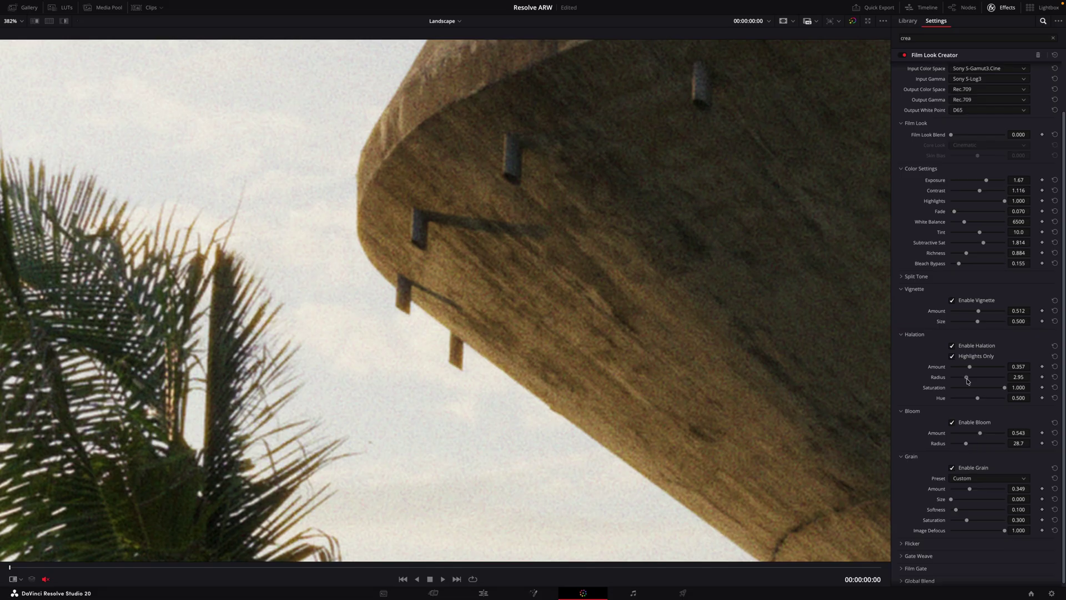
Fit the photo in the viewer, compare the grade bypassed, and exit the enhanced viewer.
scroll(465, 320, "down", 5)
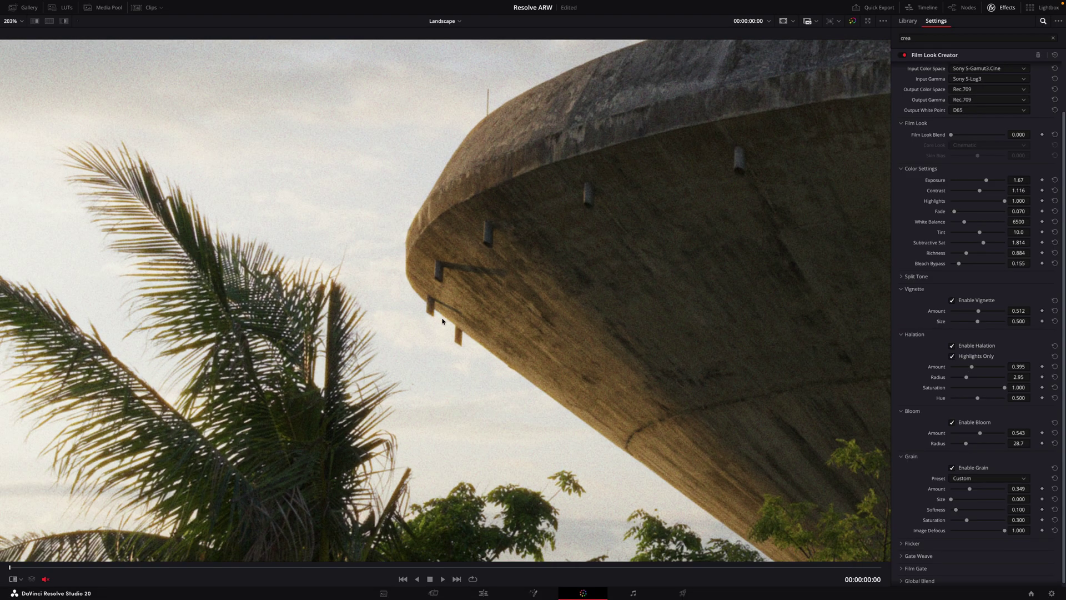
scroll(920, 470, "down", 1)
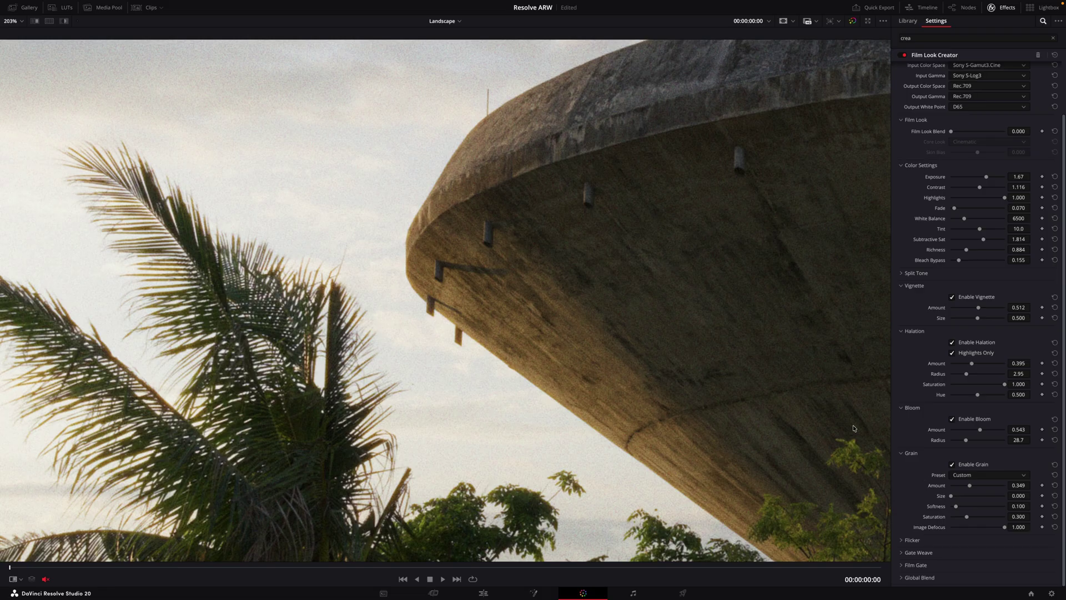
key("shift+z")
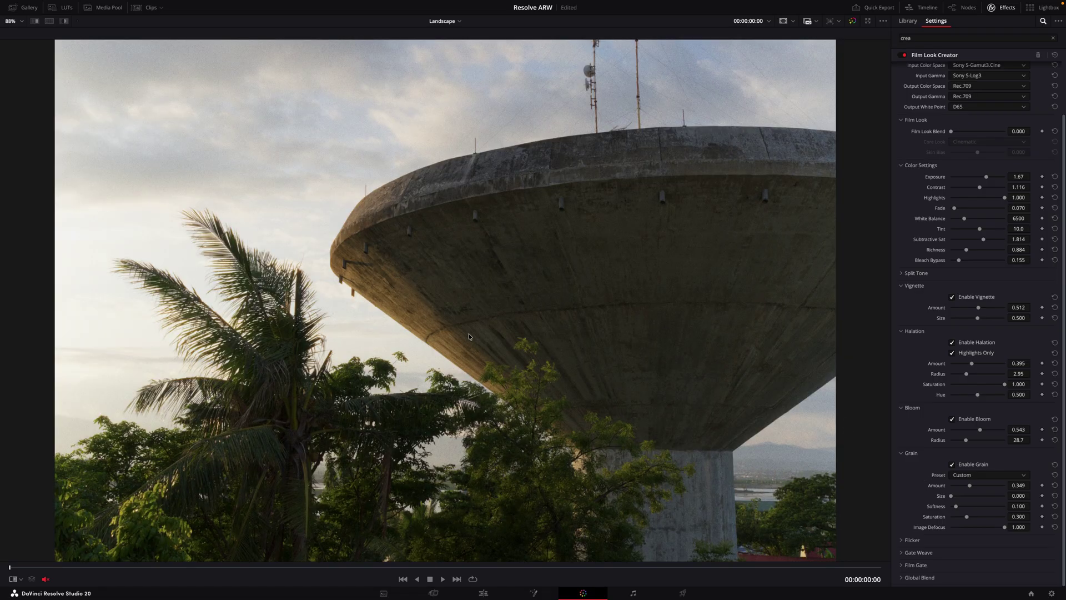
key("shift+d")
key("shift+d")
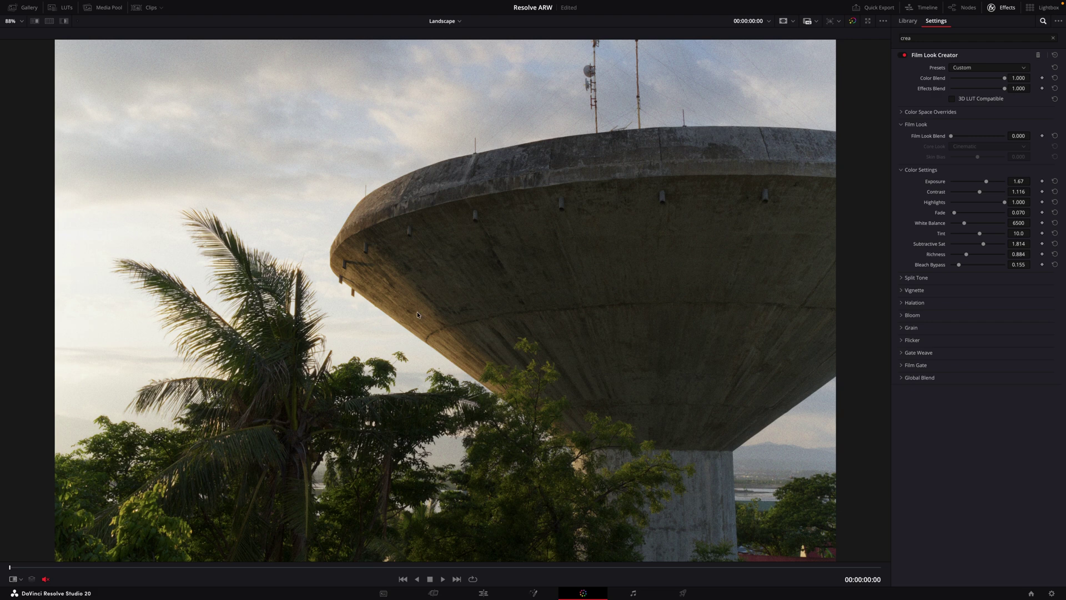
key("alt+f")
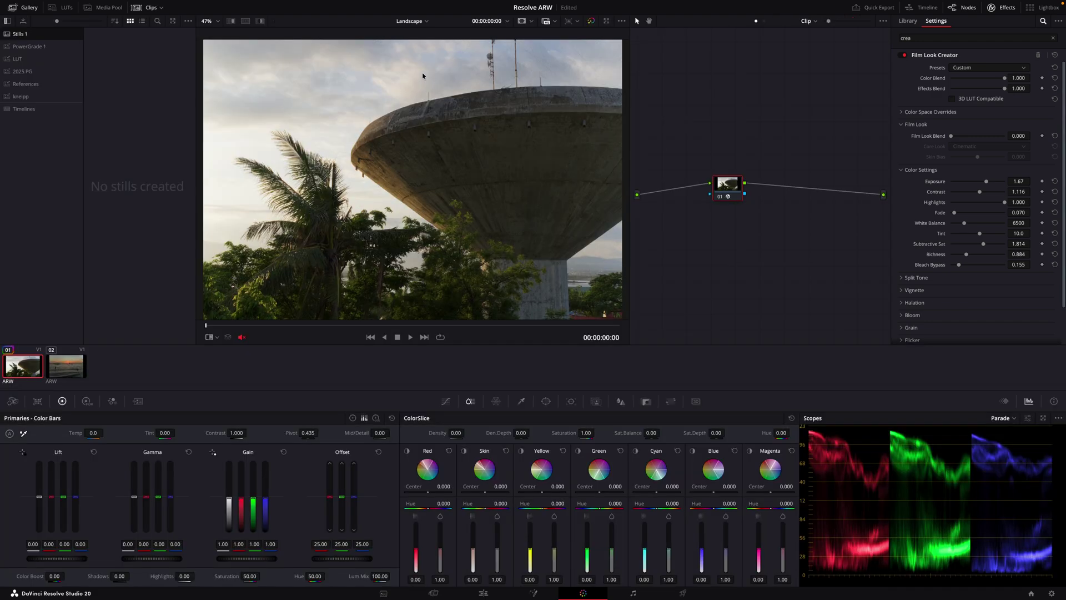
On the video timeline, tidy the node graph and grab the grade as a gallery still.
left_click(413, 22)
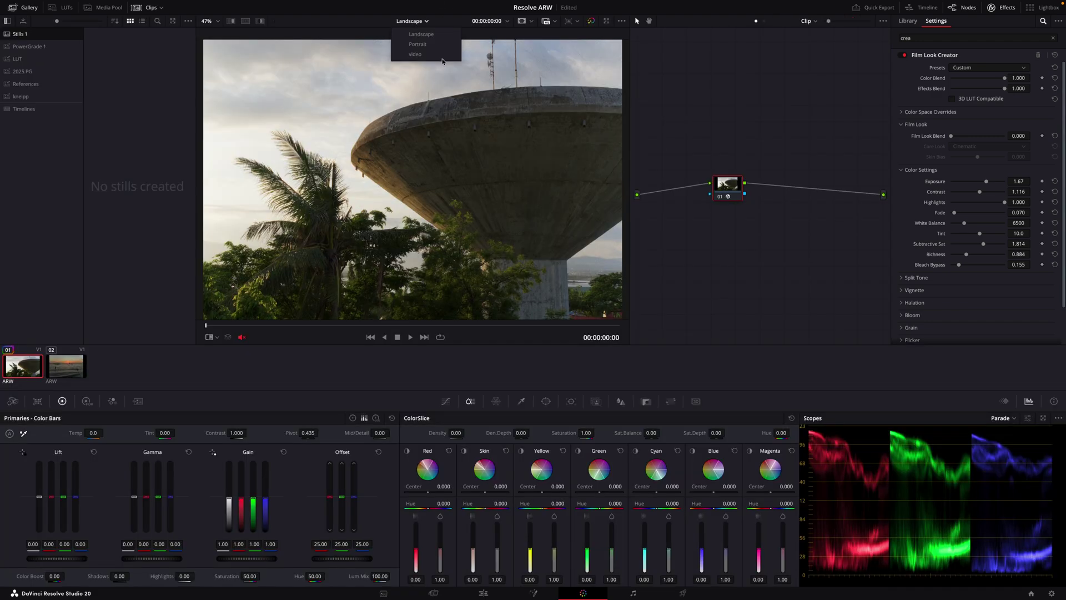
left_click(433, 54)
left_click_drag(494, 326, 486, 327)
right_click(709, 282)
left_click(758, 381)
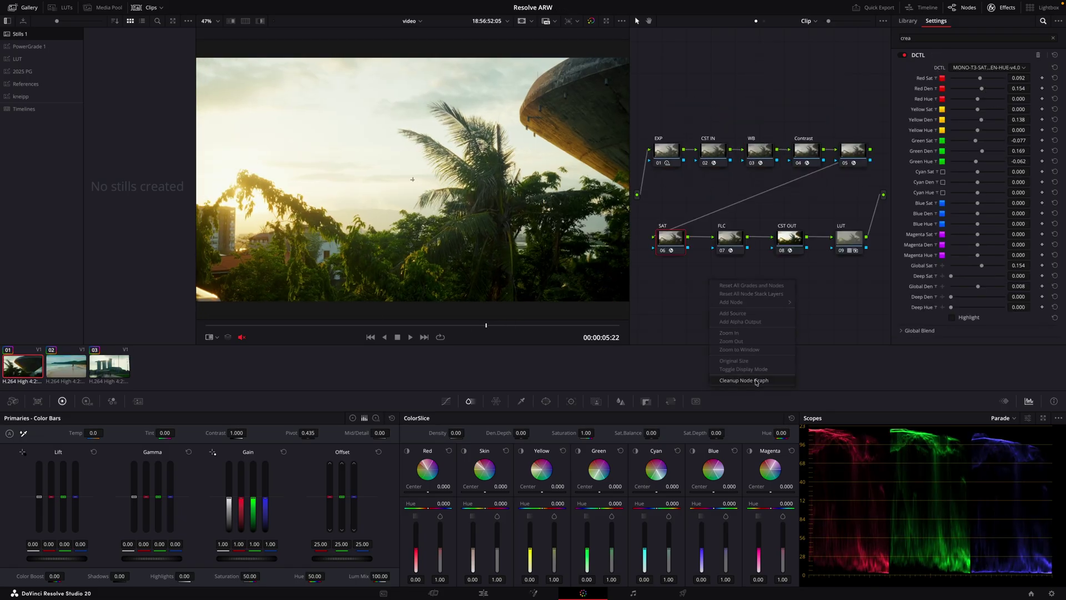
left_click(1000, 9)
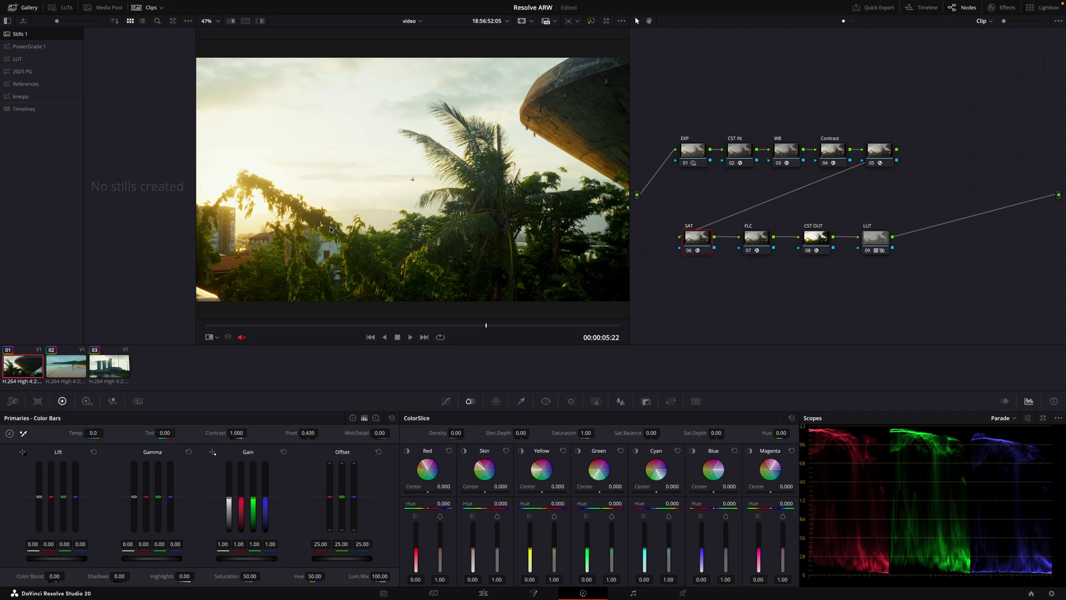
right_click(339, 165)
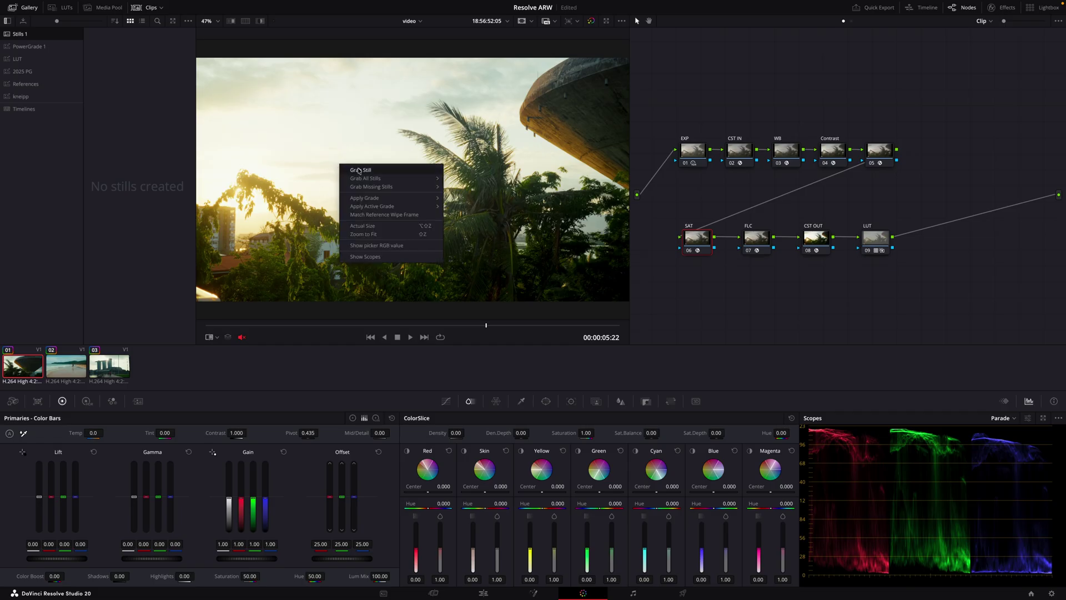
left_click(374, 172)
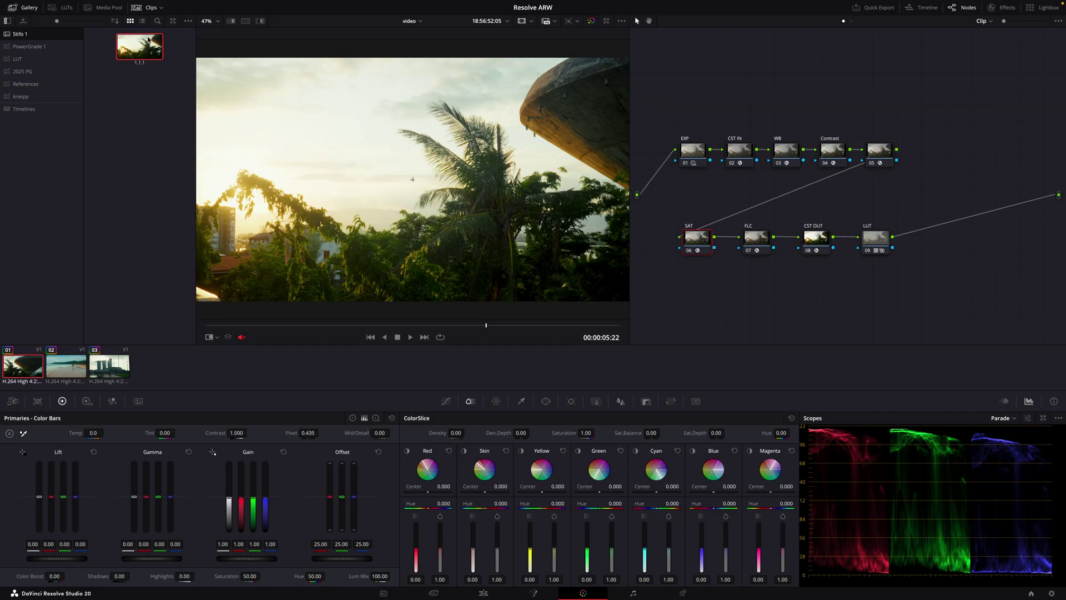
Back on Landscape, add a grade version, reset all nodes, and apply the saved still's grade.
left_click(407, 21)
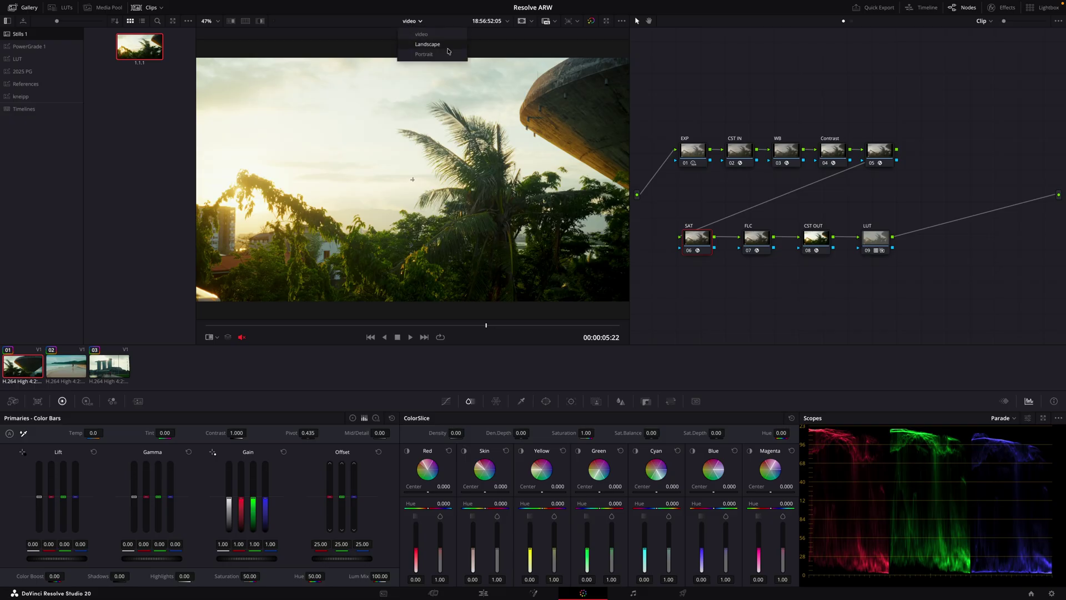
left_click(428, 45)
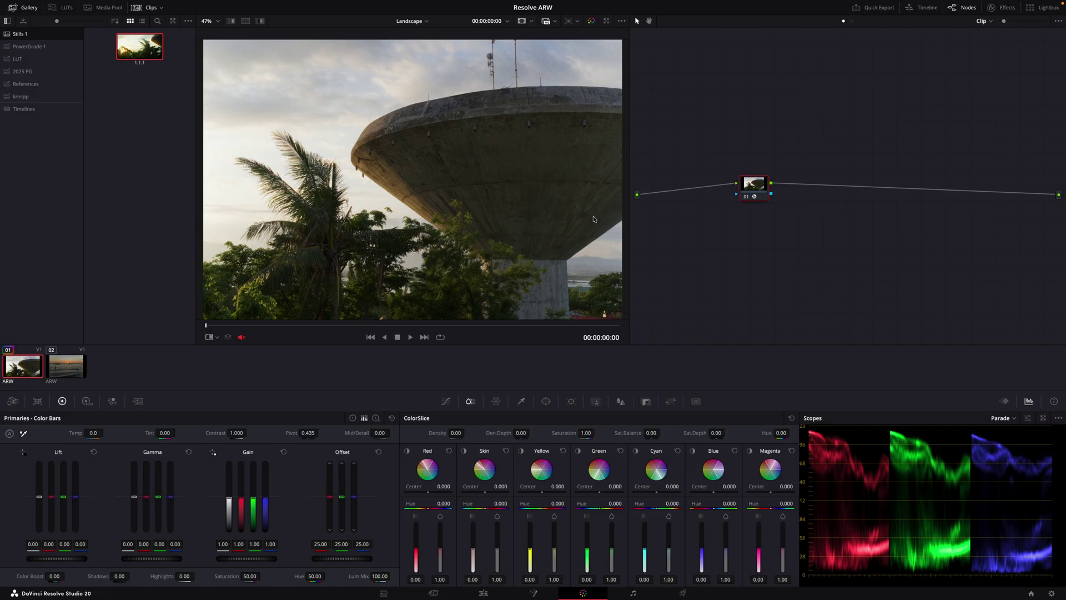
key("ctrl+y")
right_click(717, 107)
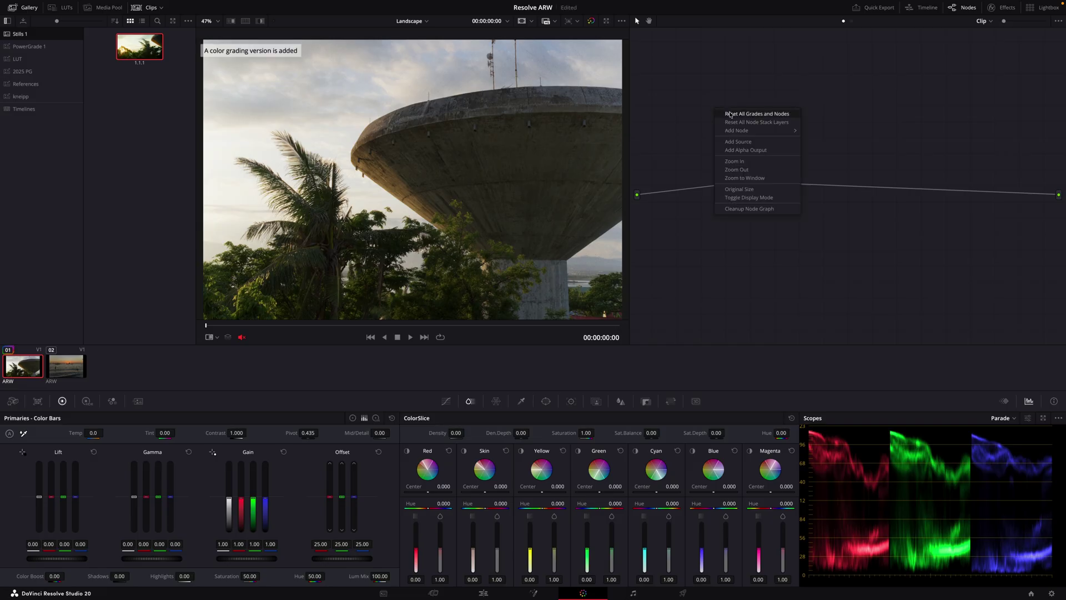
left_click(731, 116)
left_click_drag(719, 106, 708, 179)
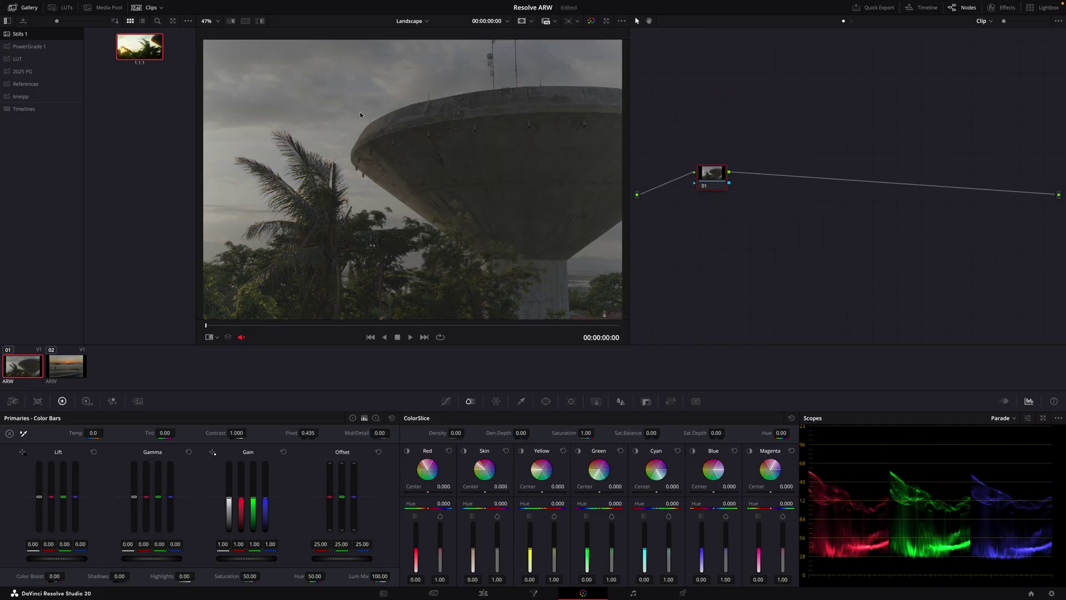
right_click(141, 46)
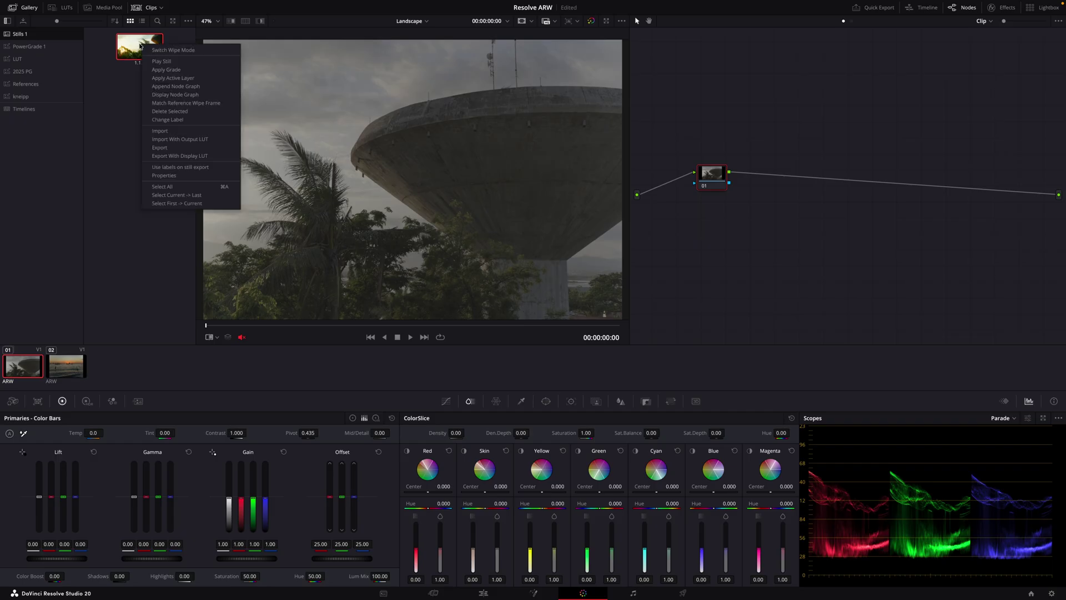
left_click(187, 71)
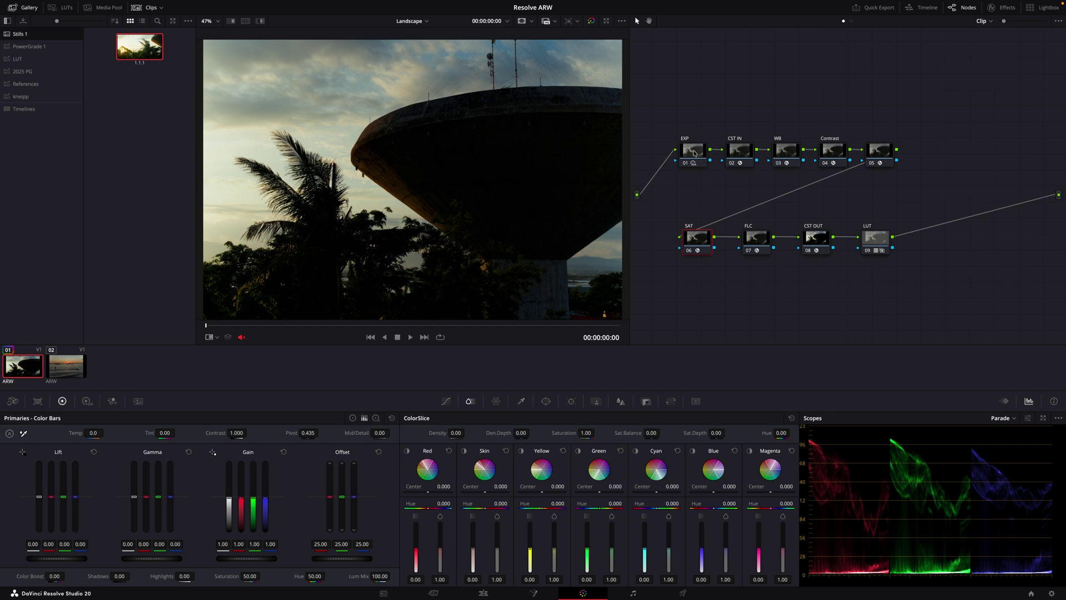
Try an EXP node exposure boost (undone) and adjust the Contrast node's filmic contrast amount.
left_click_drag(695, 151, 691, 157)
left_click(87, 401)
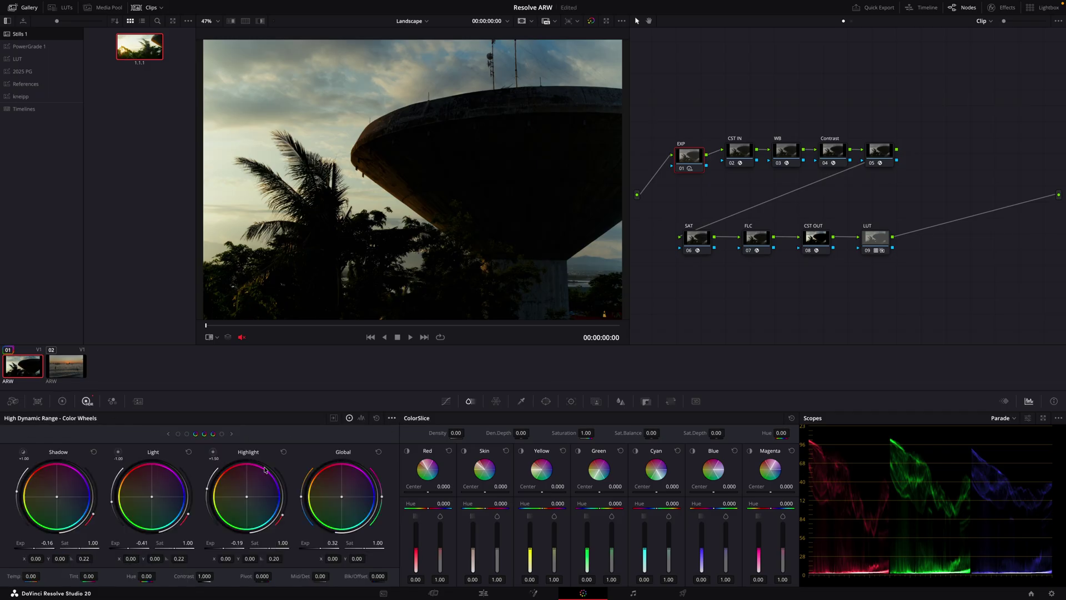
mouse_move(332, 543)
left_mouse_down()
mouse_move(389, 543)
mouse_move(332, 543)
left_mouse_up()
key("ctrl+z")
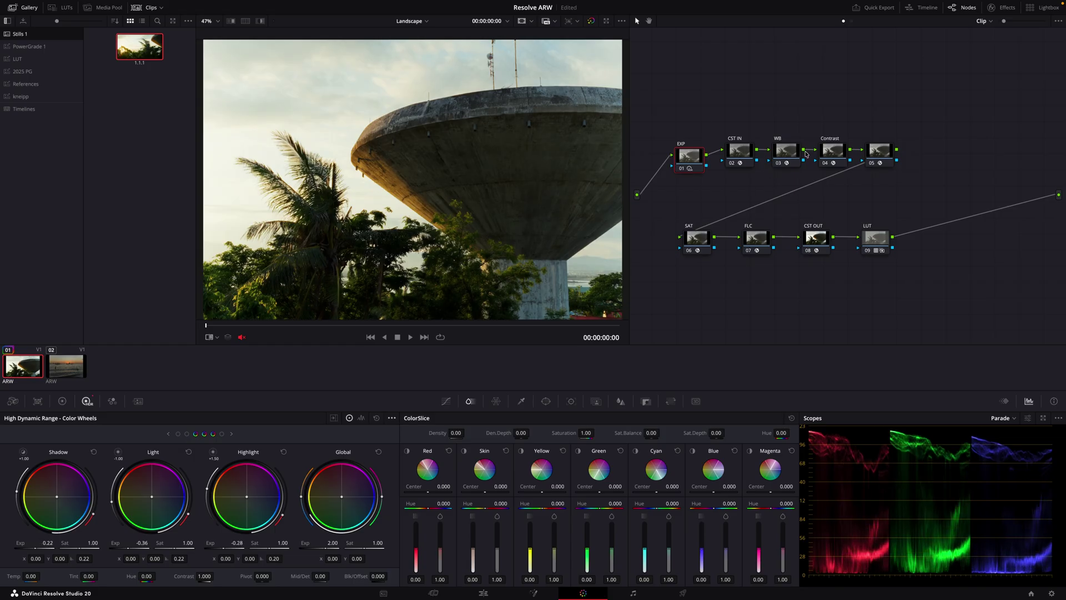
left_click(825, 147)
left_click(993, 8)
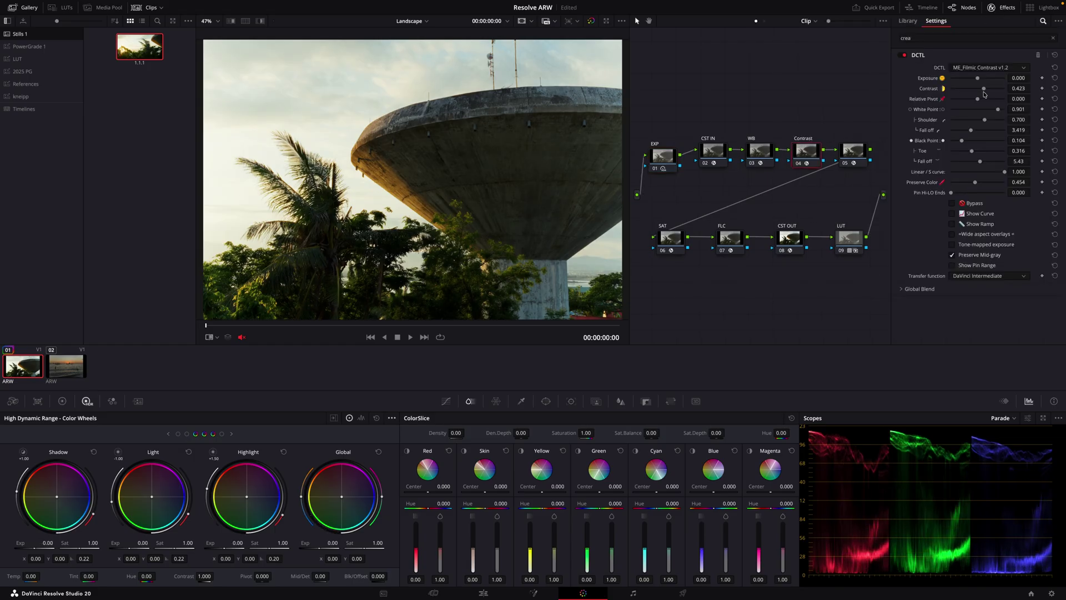
left_click_drag(982, 90, 973, 91)
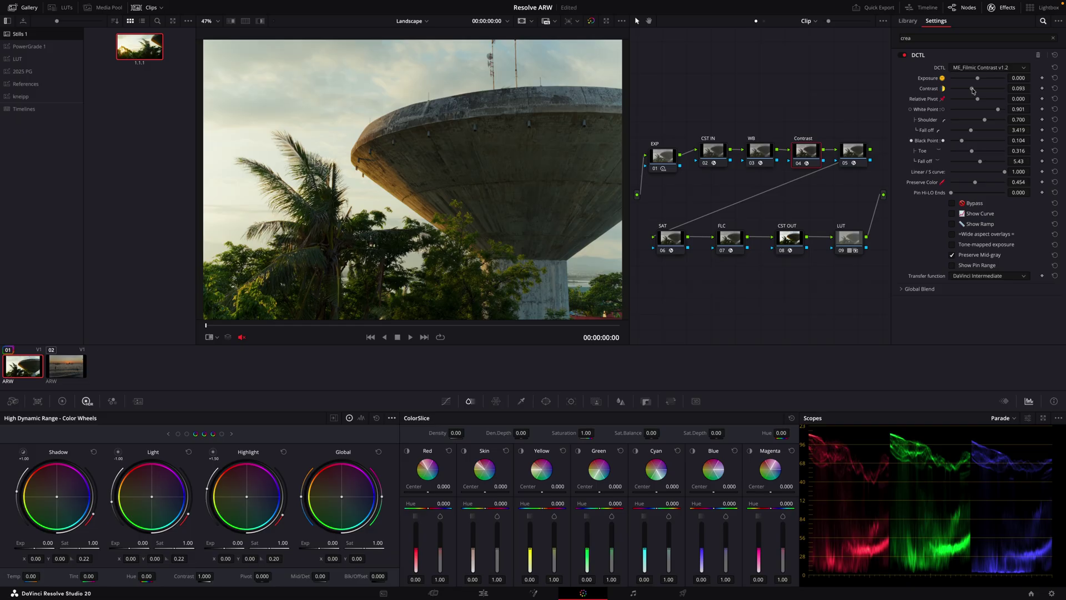
left_click(996, 7)
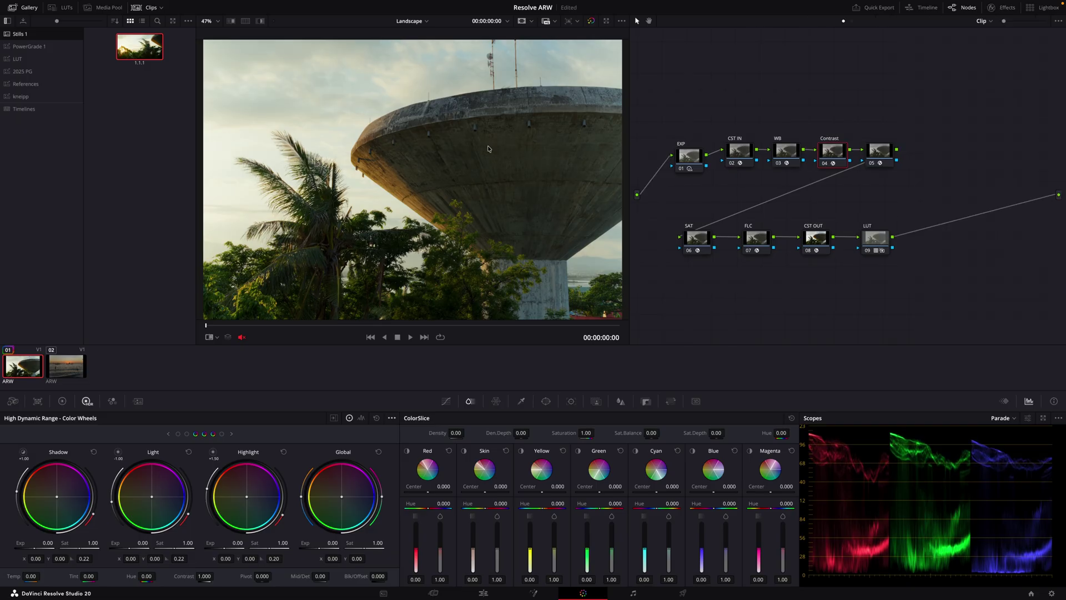
Compare the photo against the saved still with Image Wipe, including in the enhanced viewer.
key("ctrl+w")
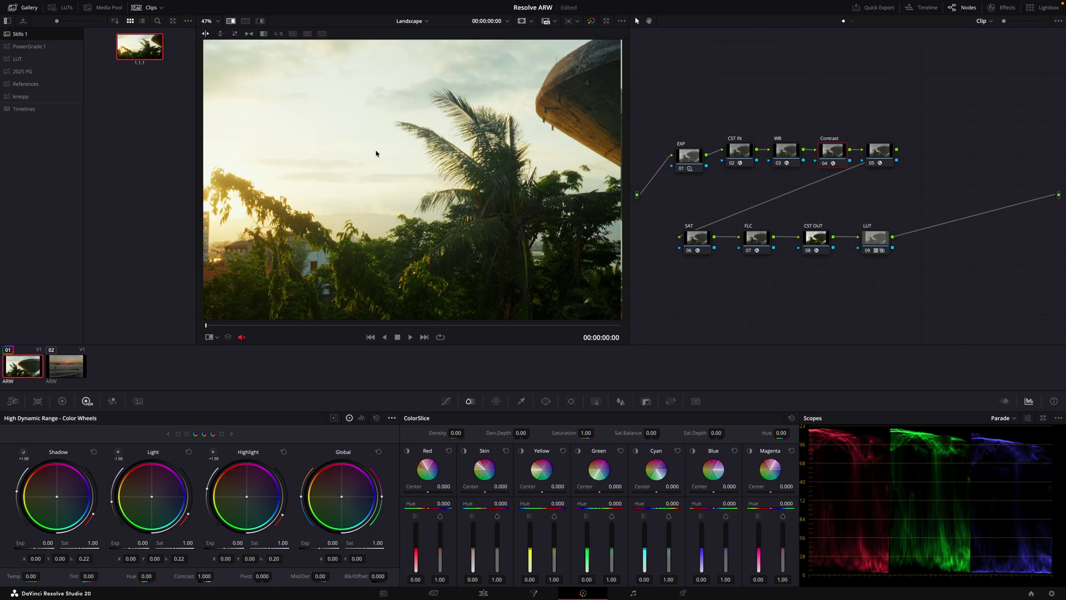
left_click_drag(373, 144, 393, 149)
mouse_move(306, 169)
left_mouse_down()
mouse_move(371, 167)
mouse_move(297, 167)
left_mouse_up()
key("ctrl+w")
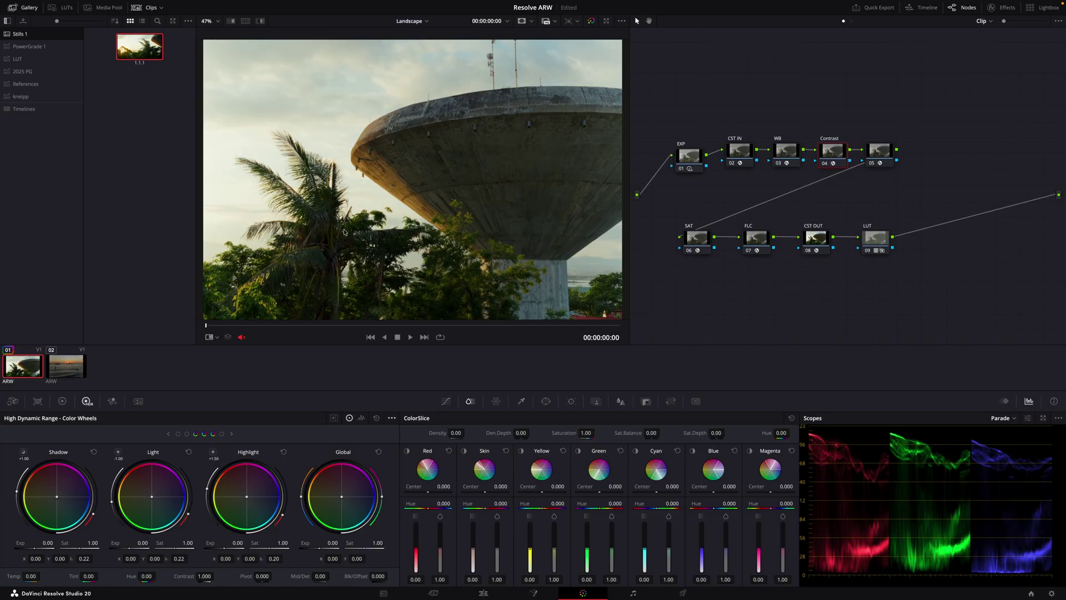
key("ctrl+w")
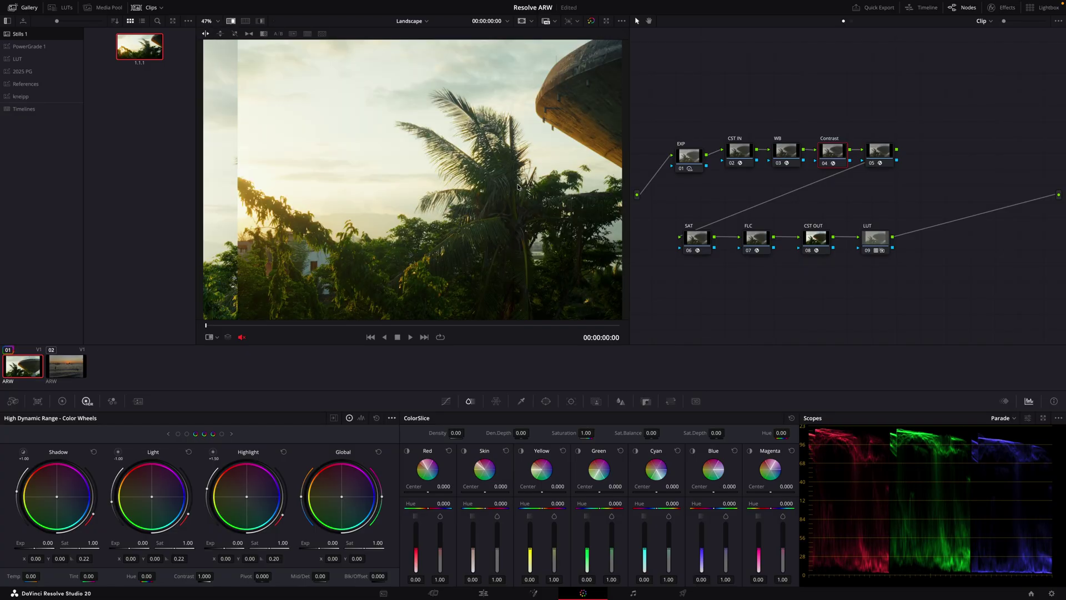
key("ctrl+w")
key("alt+f")
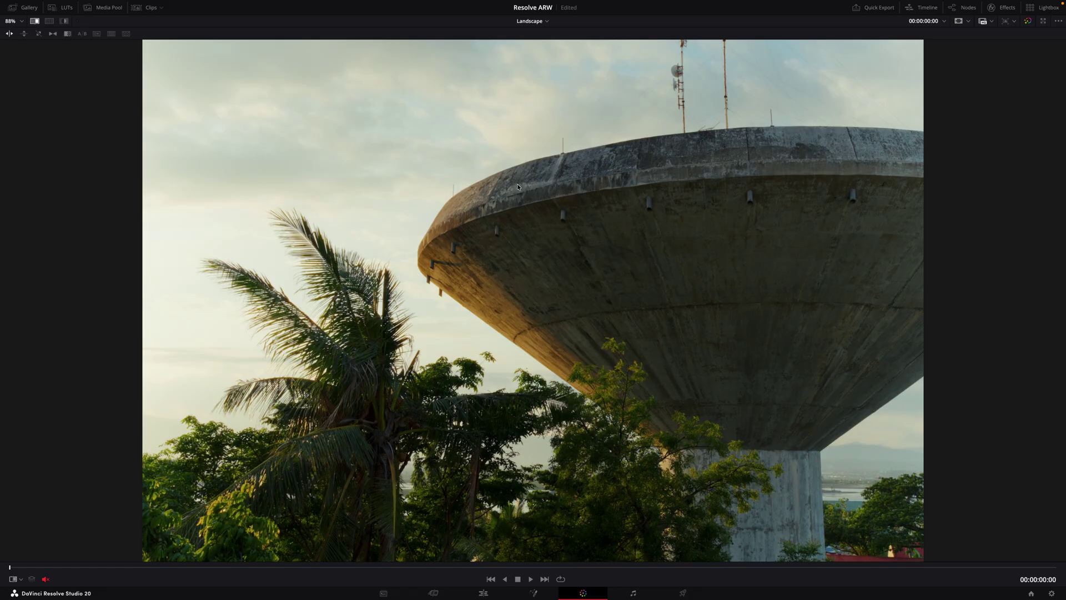
key("ctrl+w")
left_click_drag(414, 258, 338, 264)
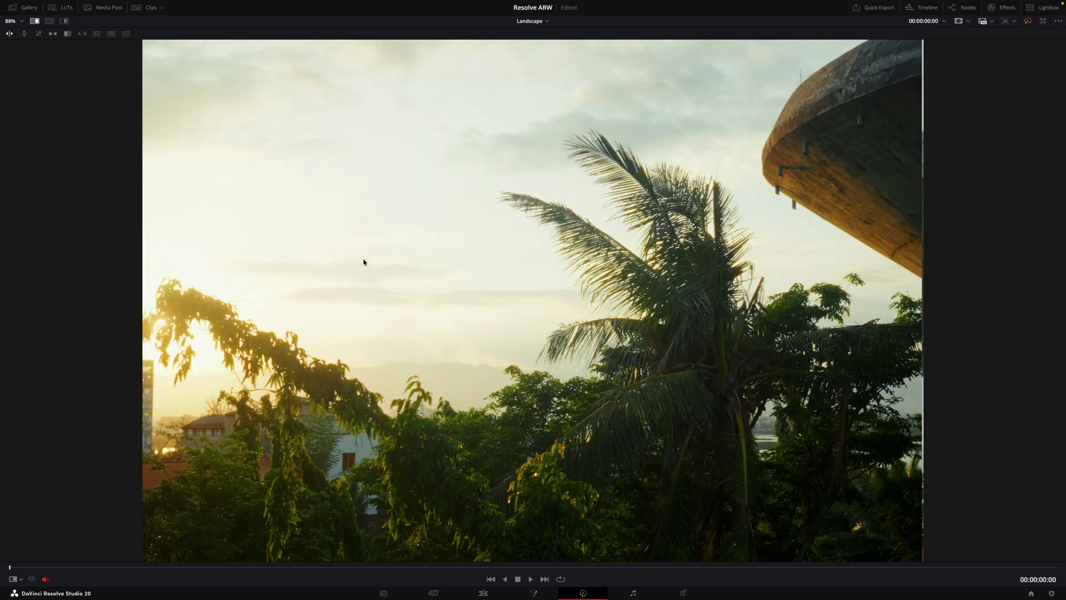
key("ctrl+w")
key("ctrl+w")
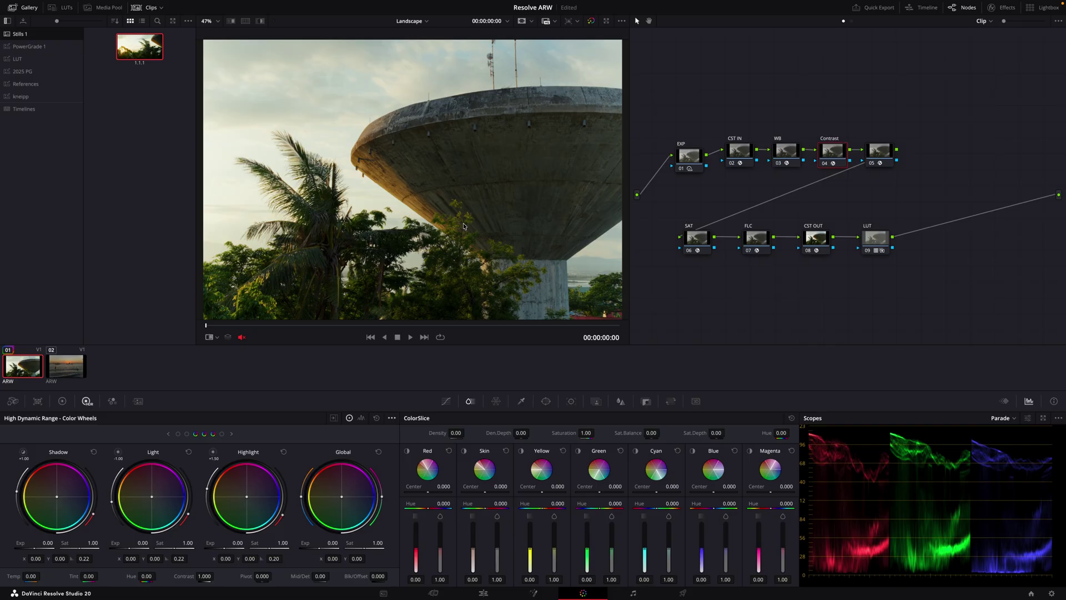
Load the Portrait timeline and apply the saved still's grade to its photo on the Color page.
key("shift+4")
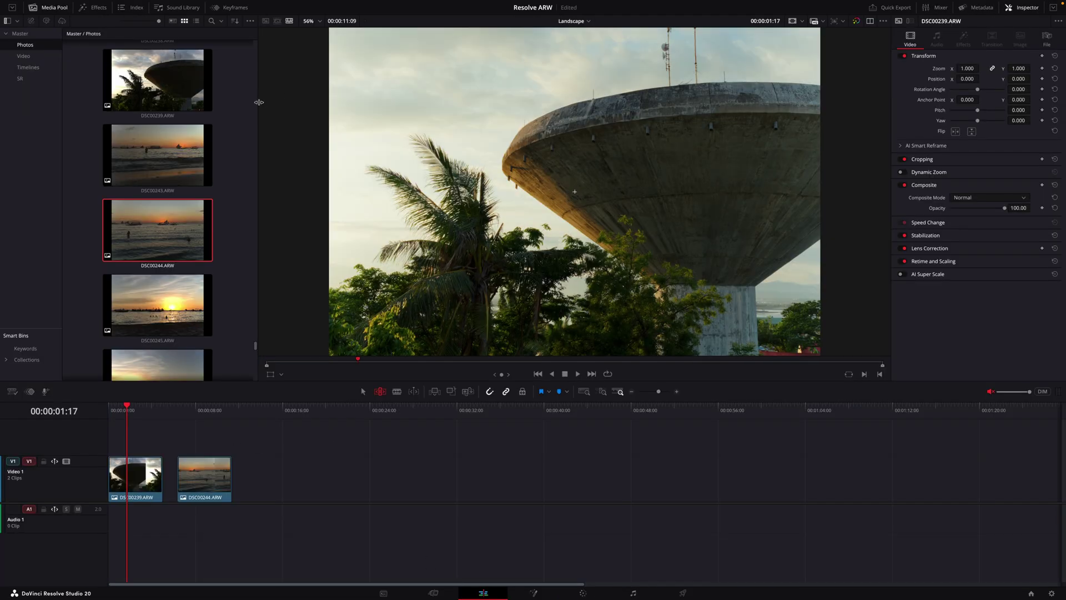
left_click(574, 22)
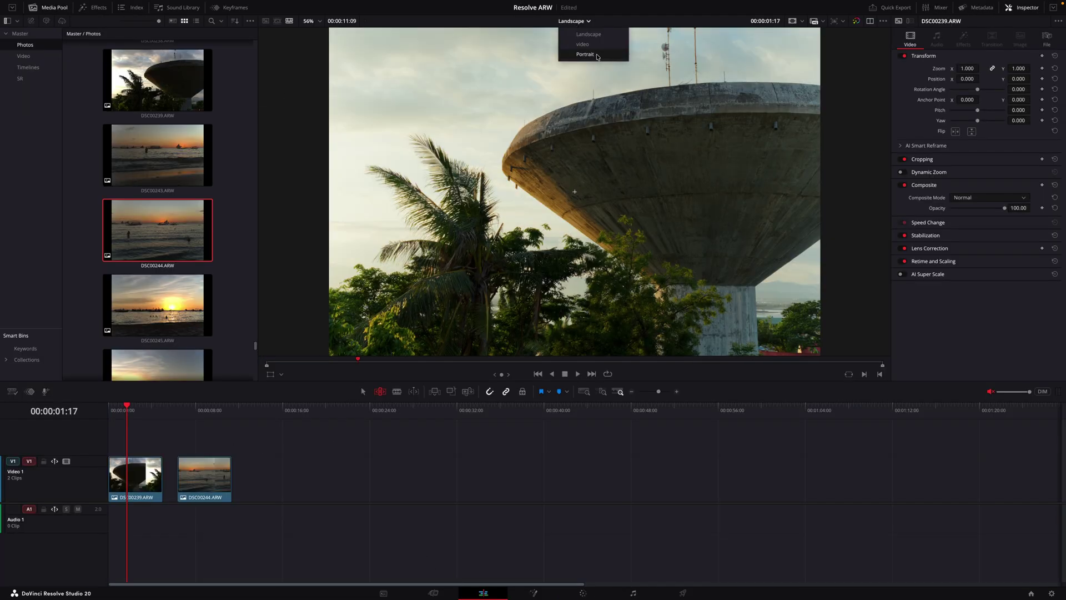
left_click(586, 54)
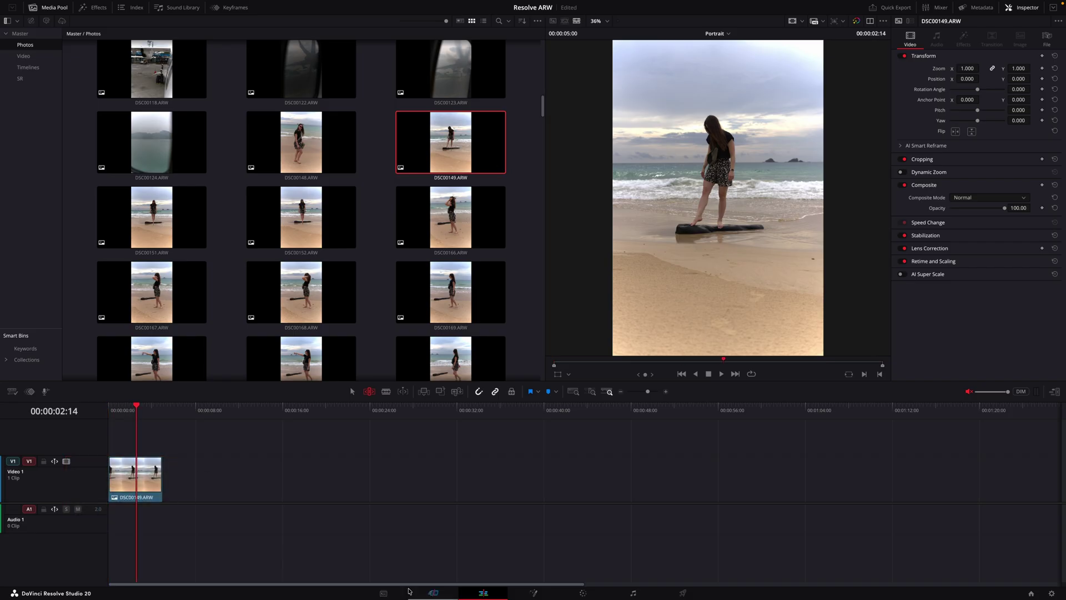
left_click(566, 593)
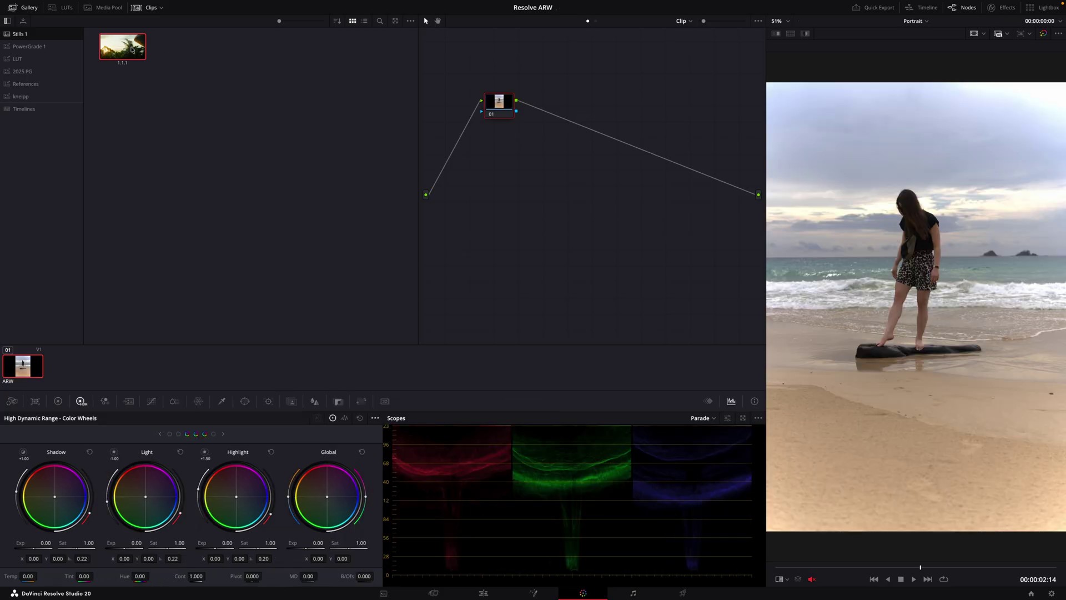
double_click(123, 47)
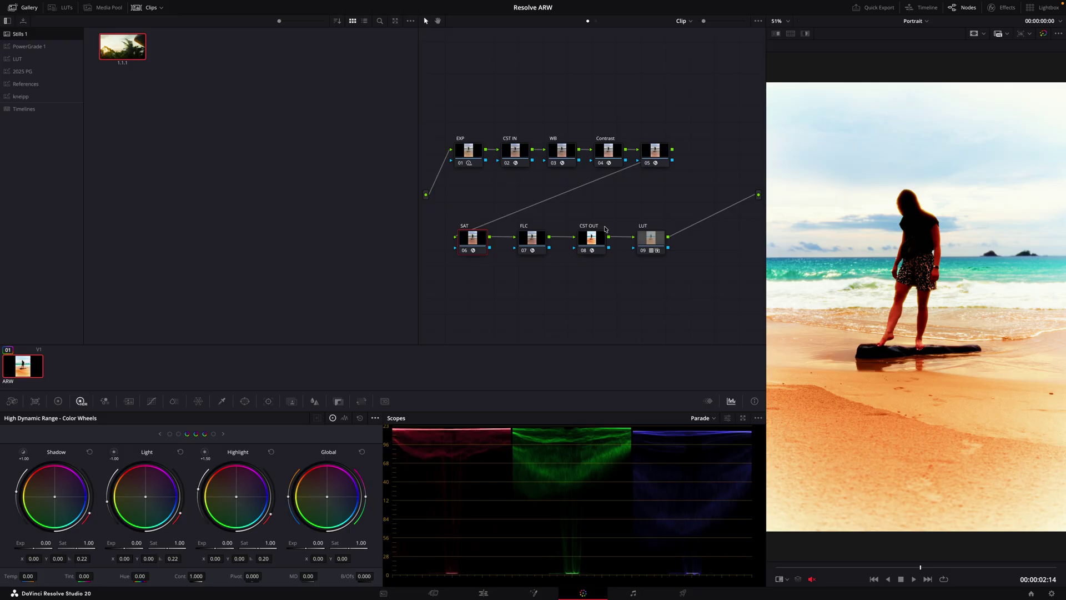
Set Camera Raw decoding to Clip with S-Gamut3.Cine colour space and SLog3 gamma.
left_click(12, 401)
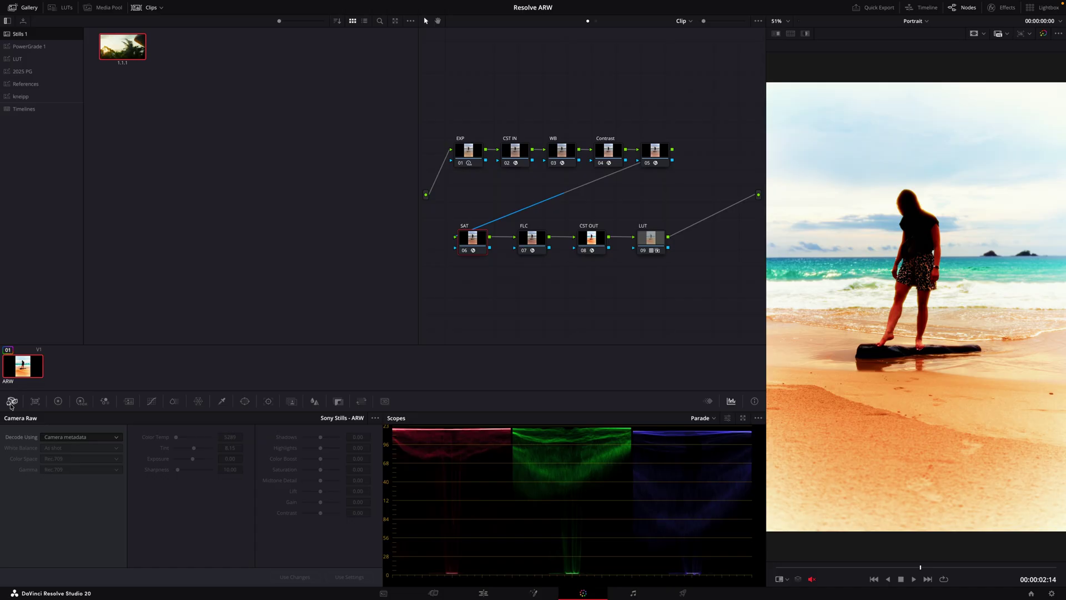
left_click(88, 404)
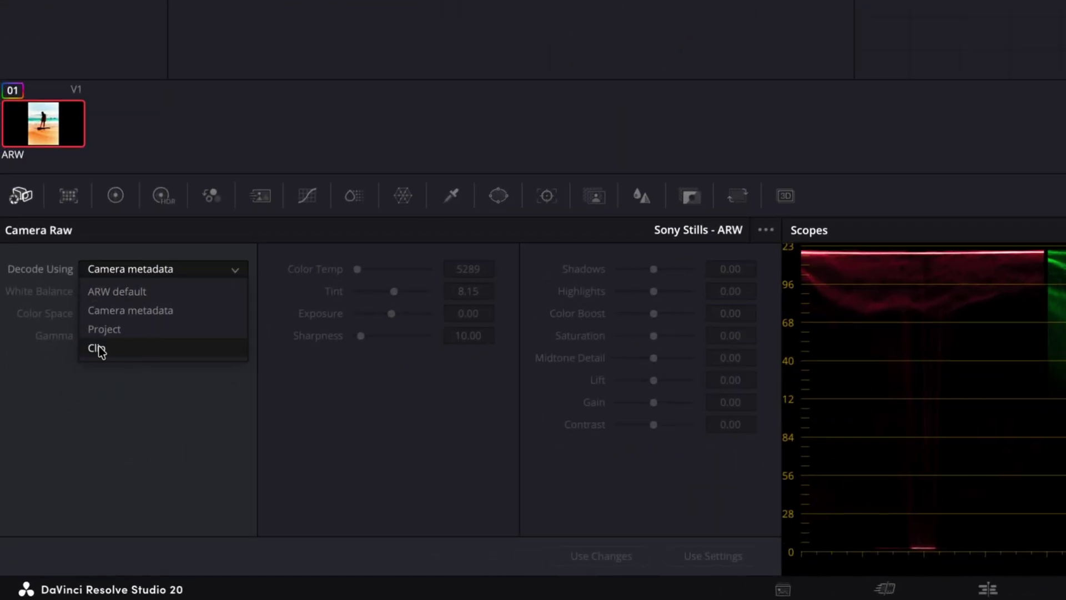
left_click(50, 519)
left_click(124, 272)
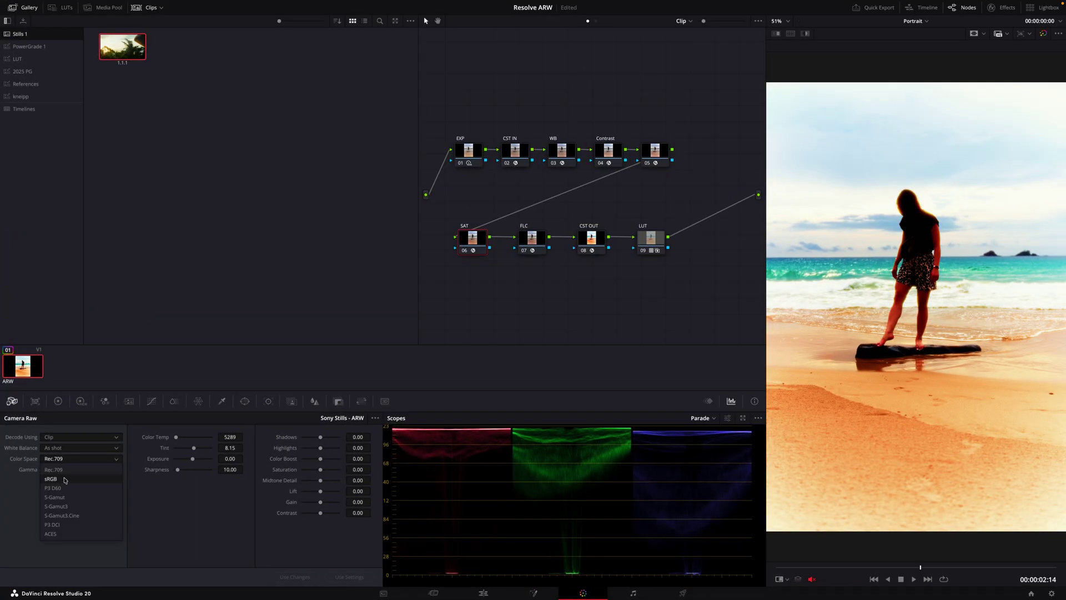
left_click(61, 516)
left_click(69, 473)
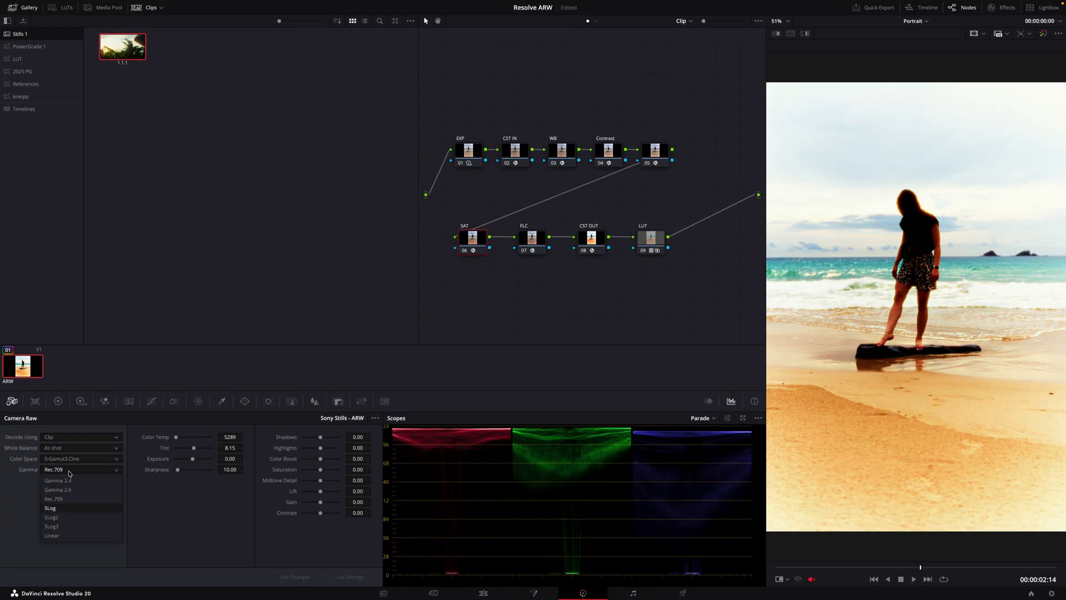
left_click(66, 527)
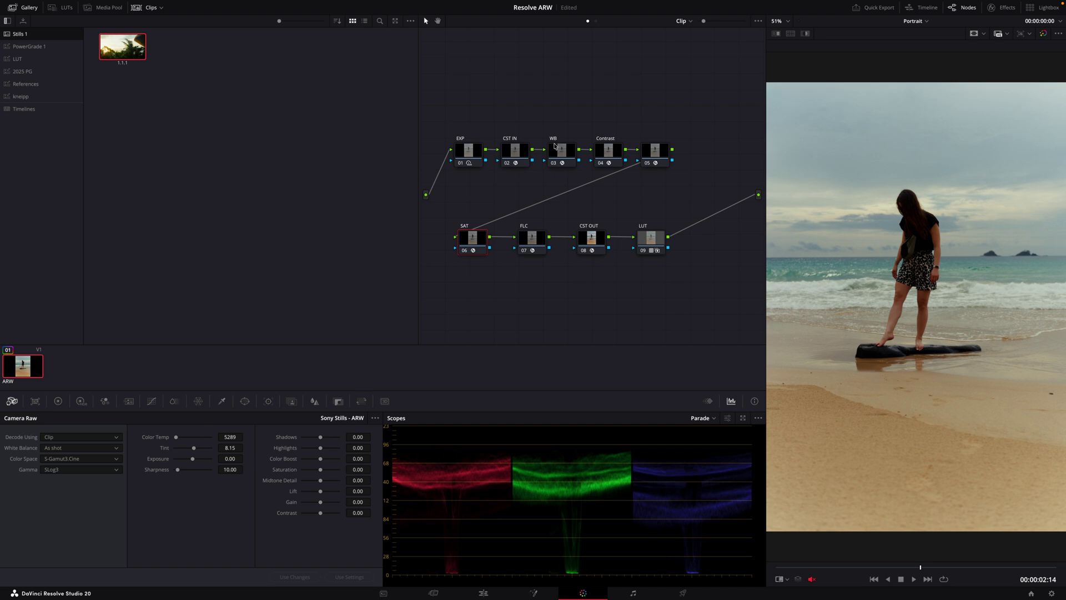
Raise the EXP node's global and shadow exposure, check the Contrast node, then return to Edit.
left_click(462, 148)
left_click(81, 401)
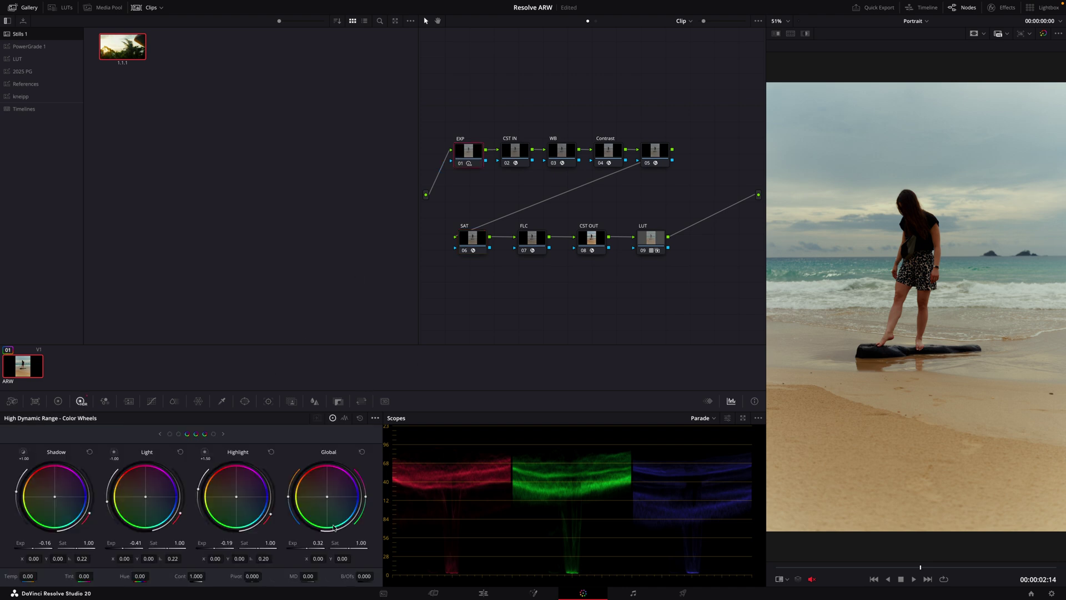
left_click_drag(317, 543, 318, 545)
left_click_drag(63, 531, 83, 522)
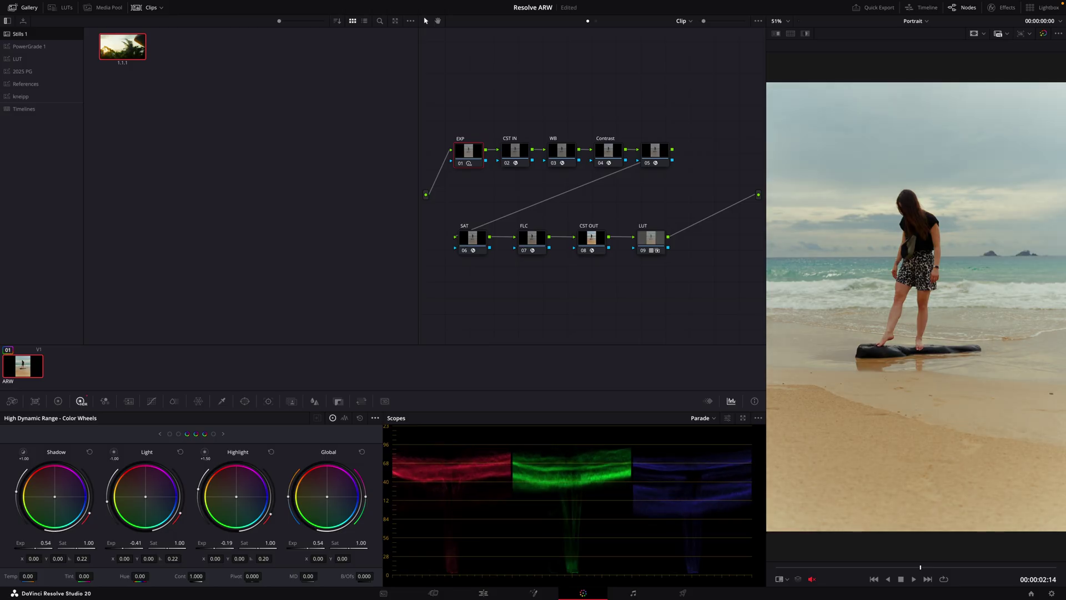
left_click(608, 150)
left_click(1000, 7)
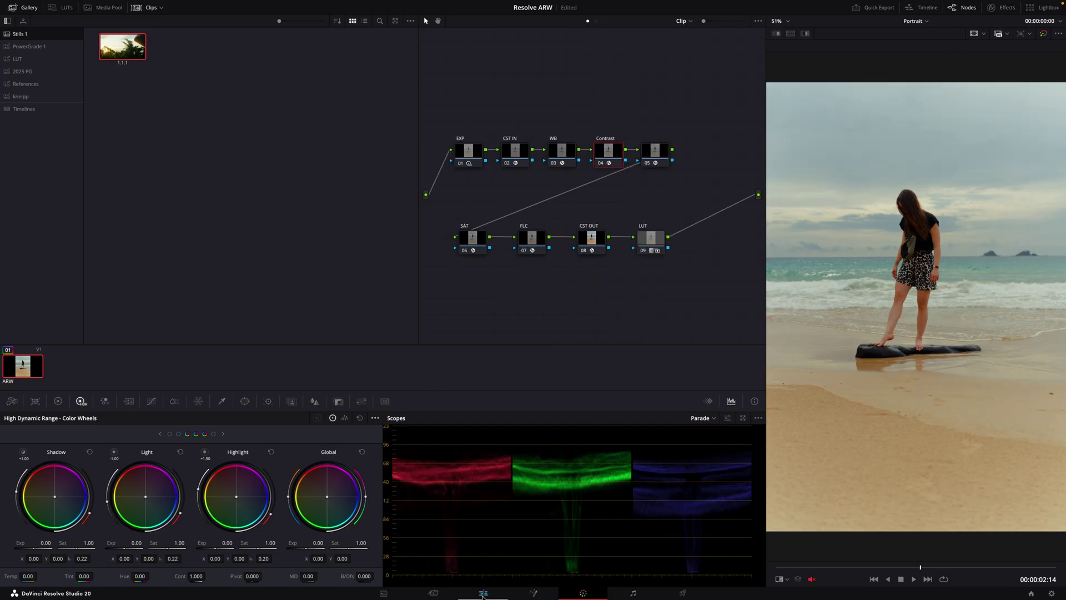
left_click(483, 594)
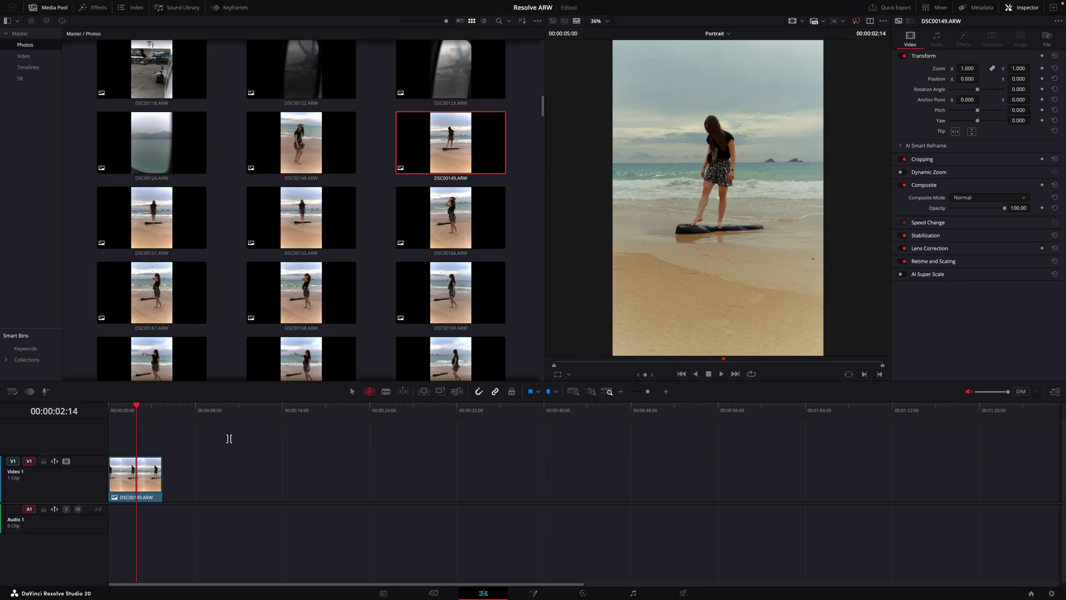
Load the Landscape timeline and butt DSC00244 up against DSC00239 to close the gap.
scroll(238, 454, "down", 2)
scroll(239, 456, "up", 4)
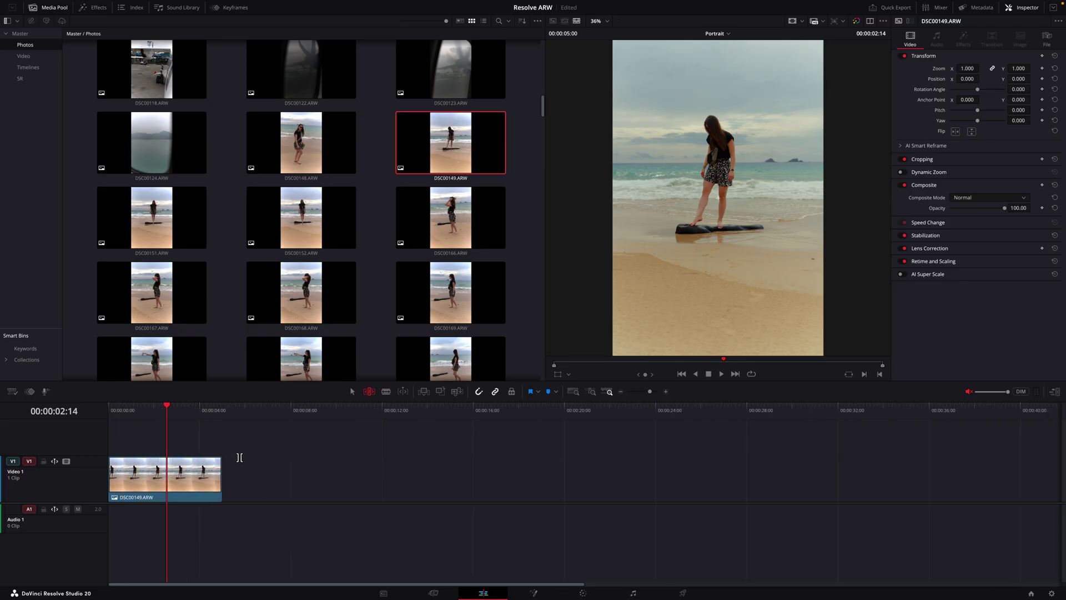
scroll(303, 256, "down", 10)
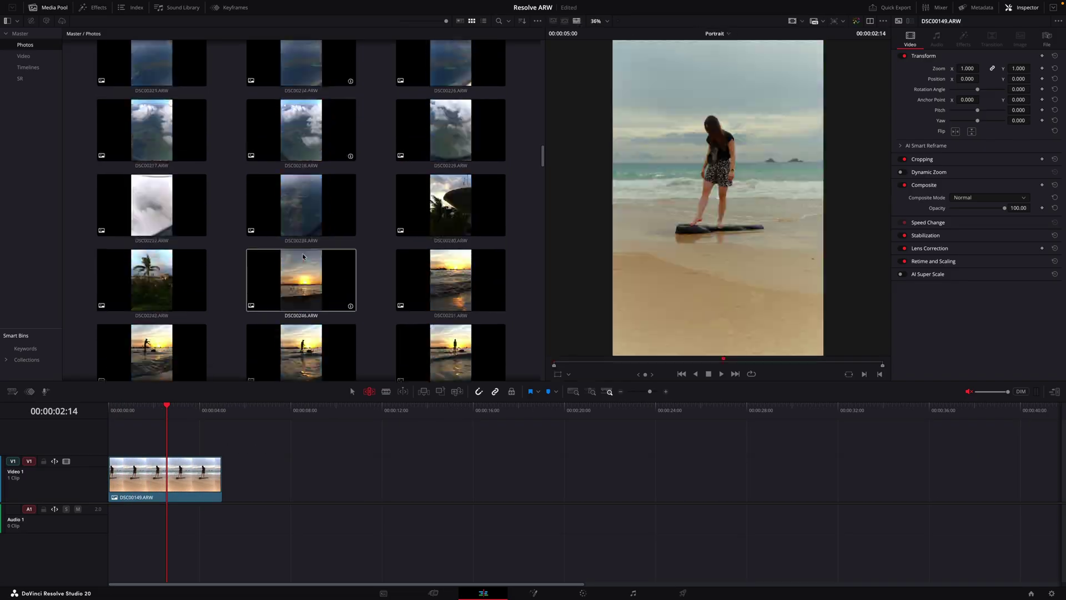
scroll(302, 253, "down", 3)
scroll(302, 253, "up", 3)
left_click(726, 36)
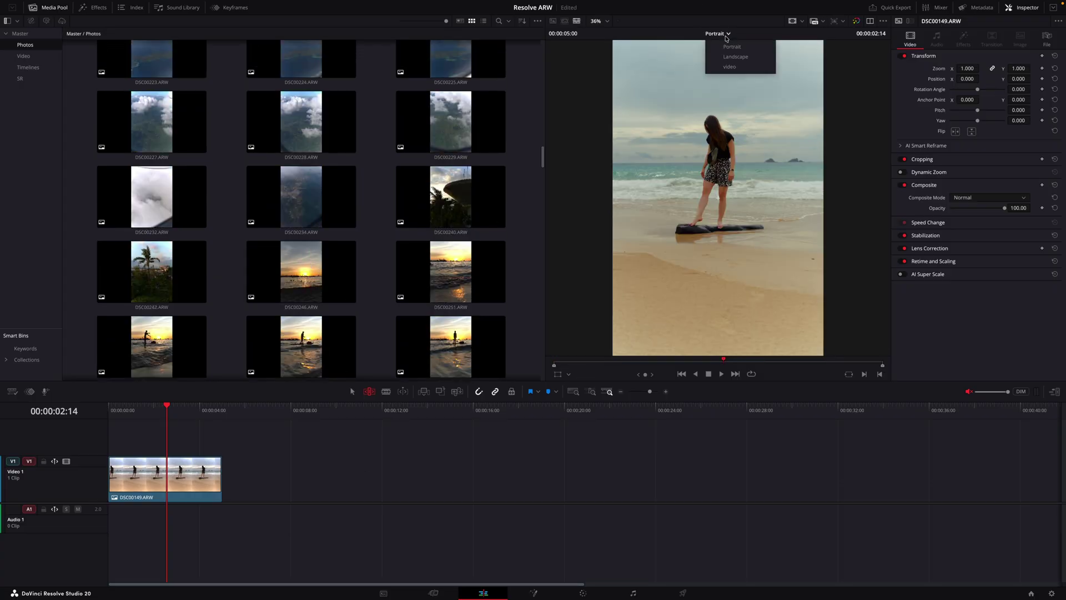
left_click(736, 56)
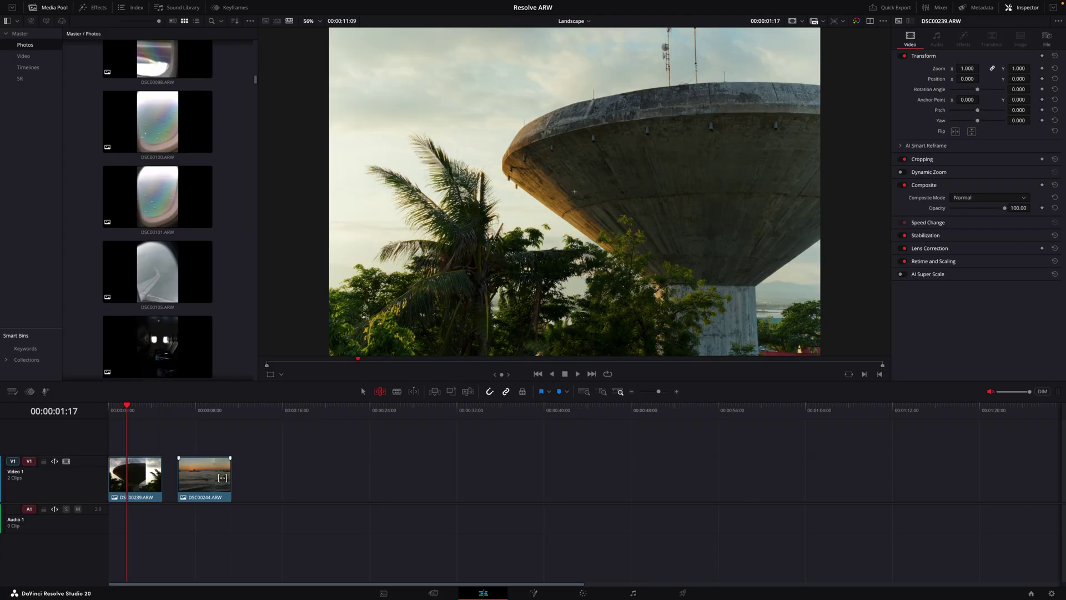
key("a")
left_click_drag(222, 477, 208, 477)
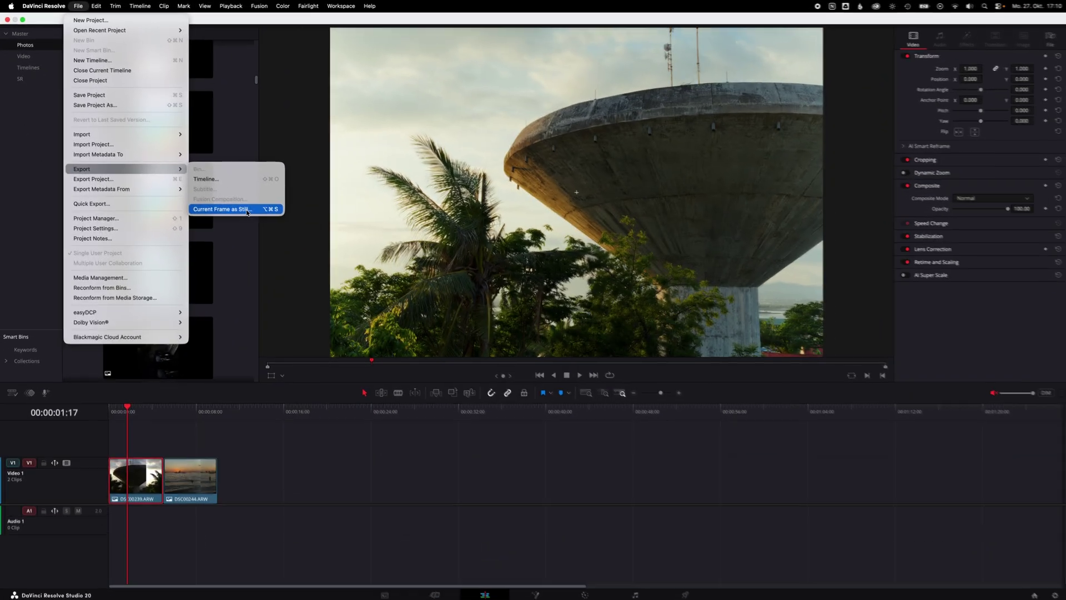
Start a Current Frame as Still export, cancel it, and deselect DSC00239.
left_click(315, 269)
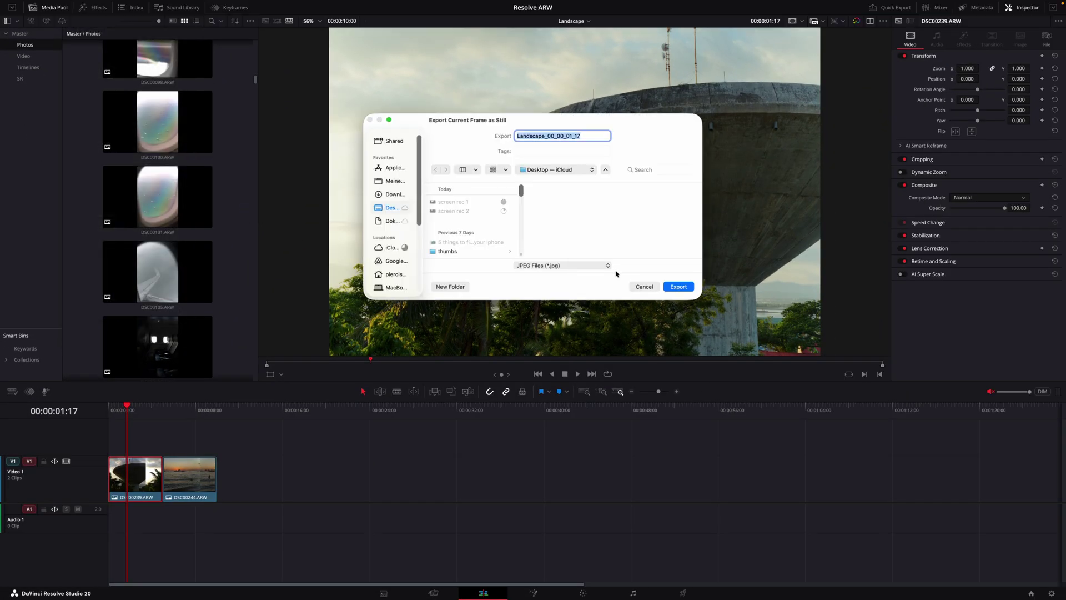
left_click(644, 286)
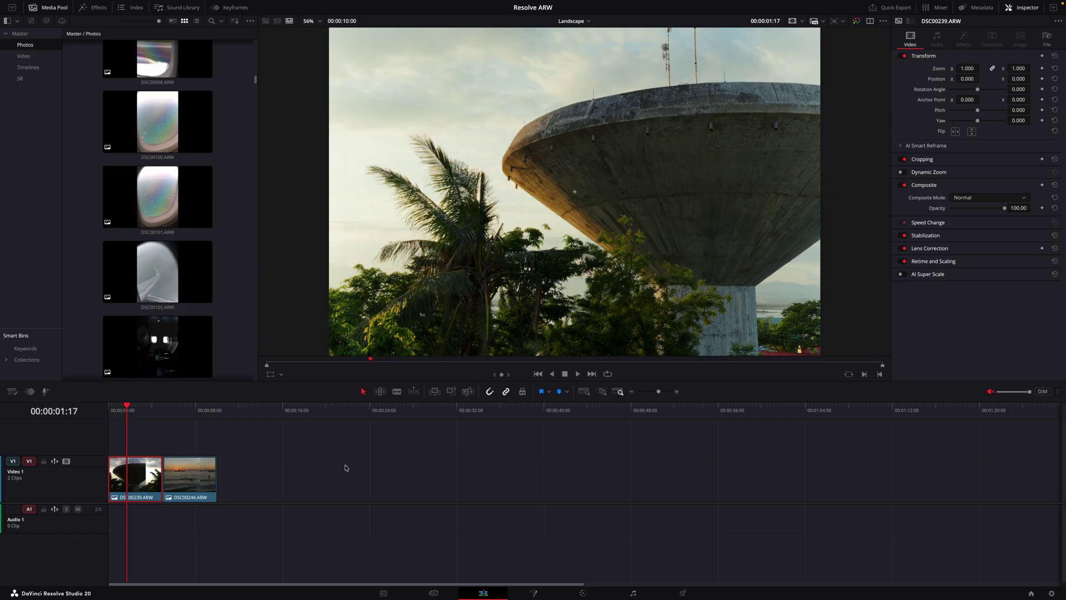
left_click(346, 468)
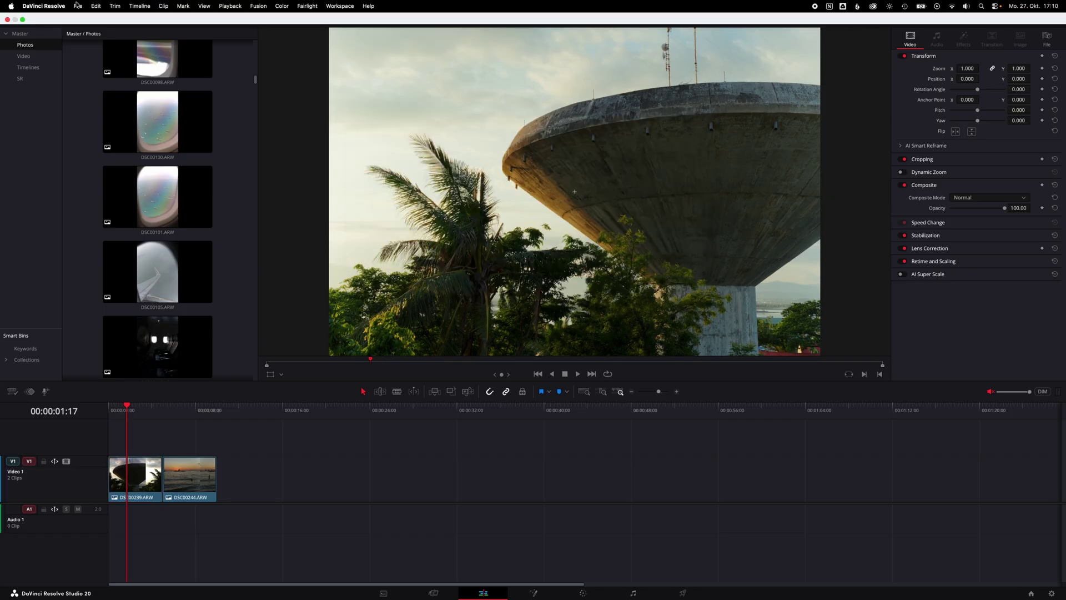
Search 'frame as' in Keyboard Customization to find Current Frame as Still (⌥⌘S), then close it.
left_click(47, 7)
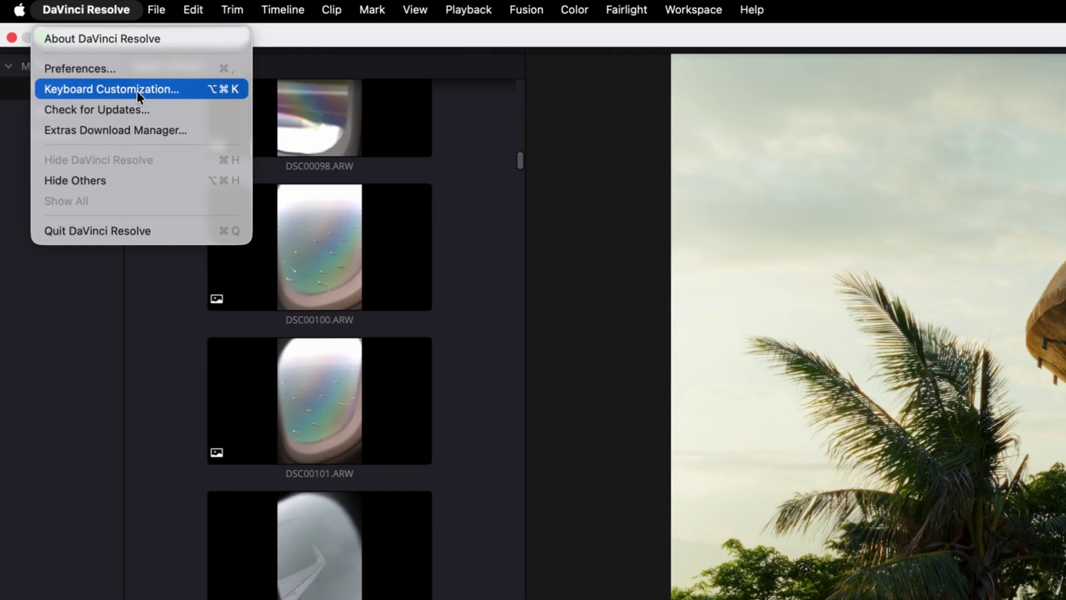
left_click(111, 82)
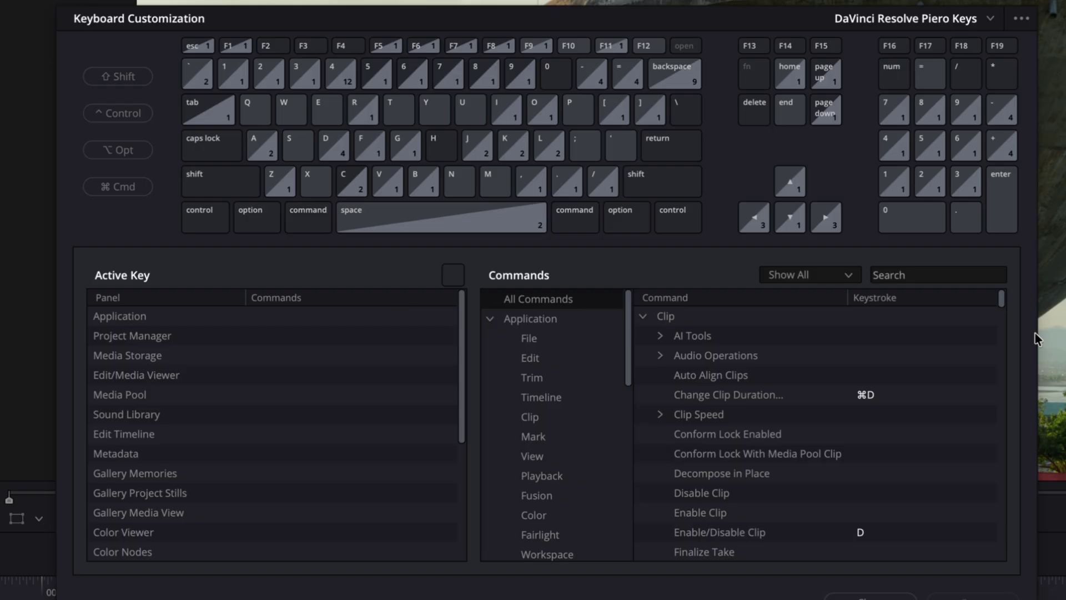
left_click(920, 274)
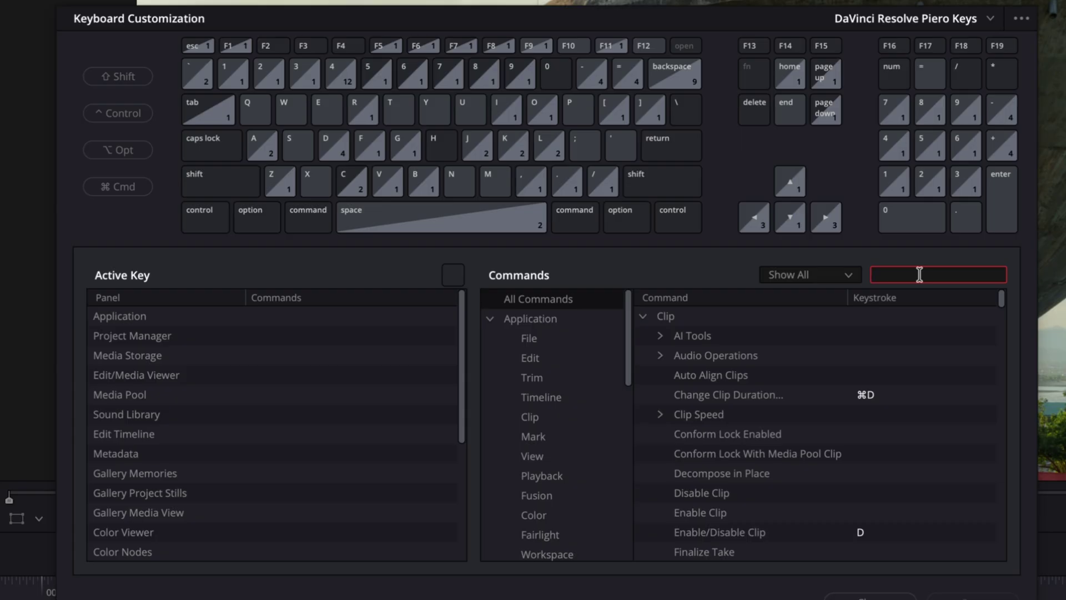
type("still a")
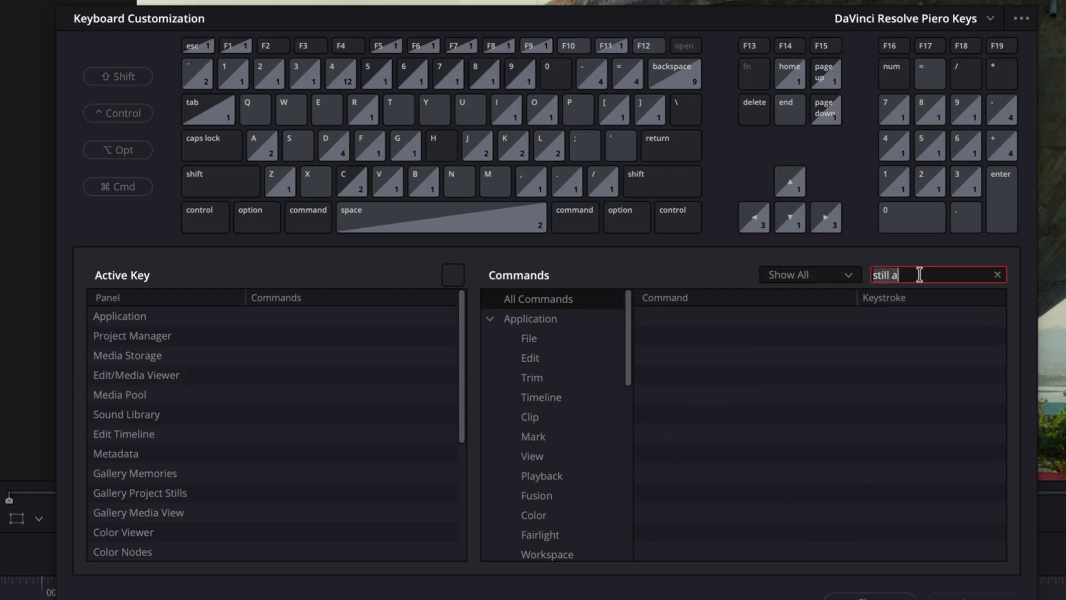
key("super+a")
type("frame as")
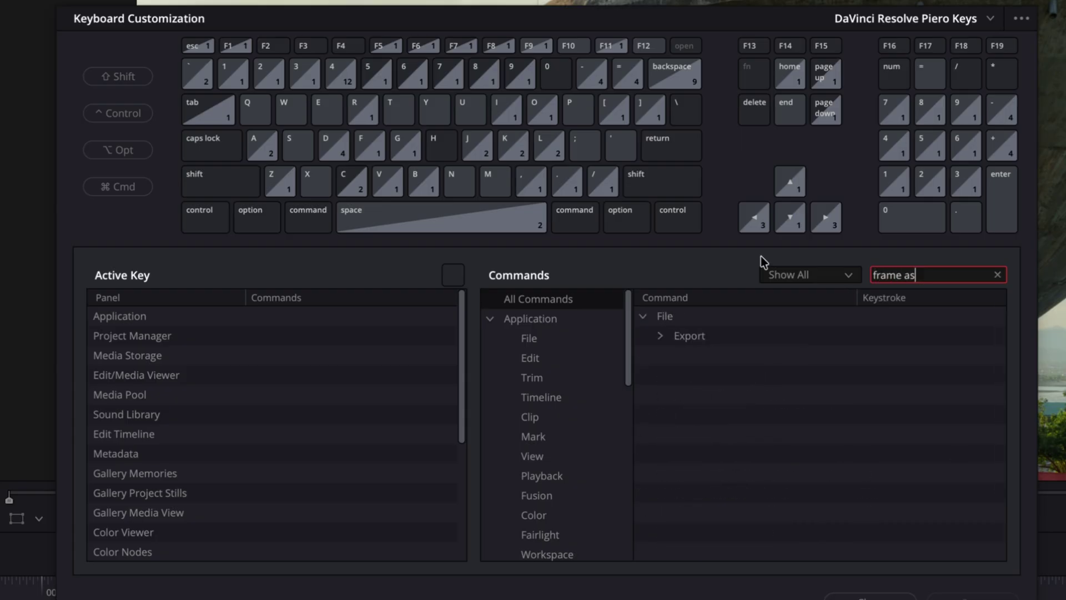
left_click(659, 335)
left_click(720, 359)
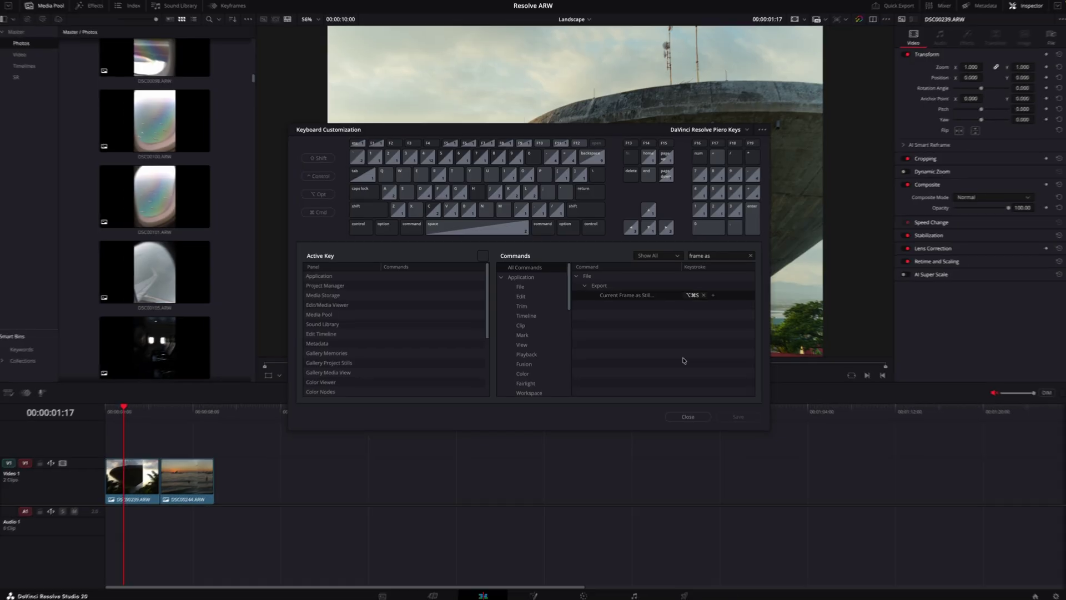
left_click(691, 416)
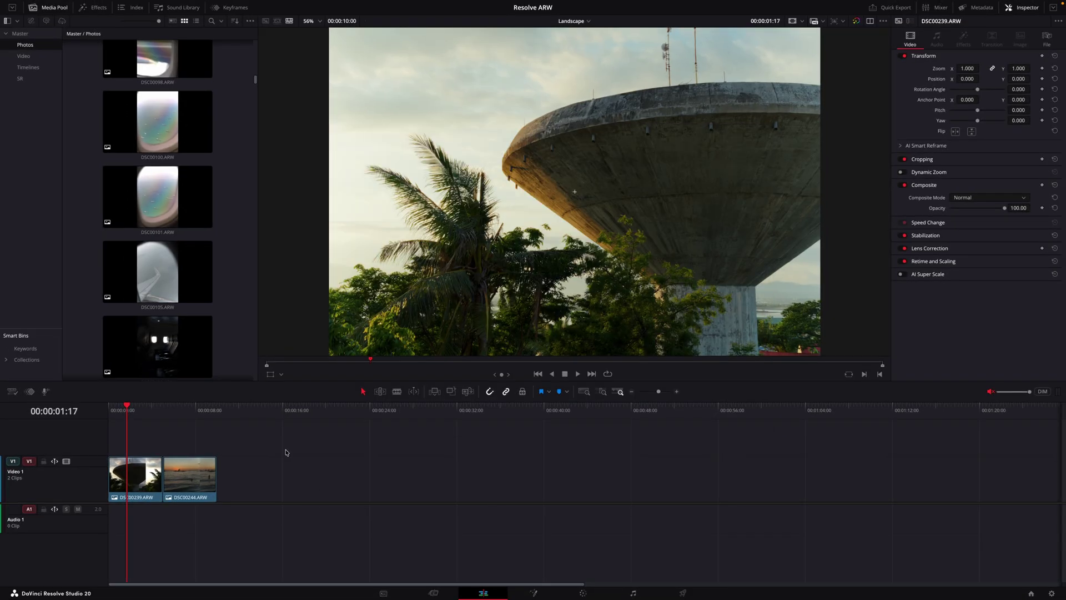
Place all 29 photos from the Photos bin onto the V1 track.
scroll(166, 295, "down", 10)
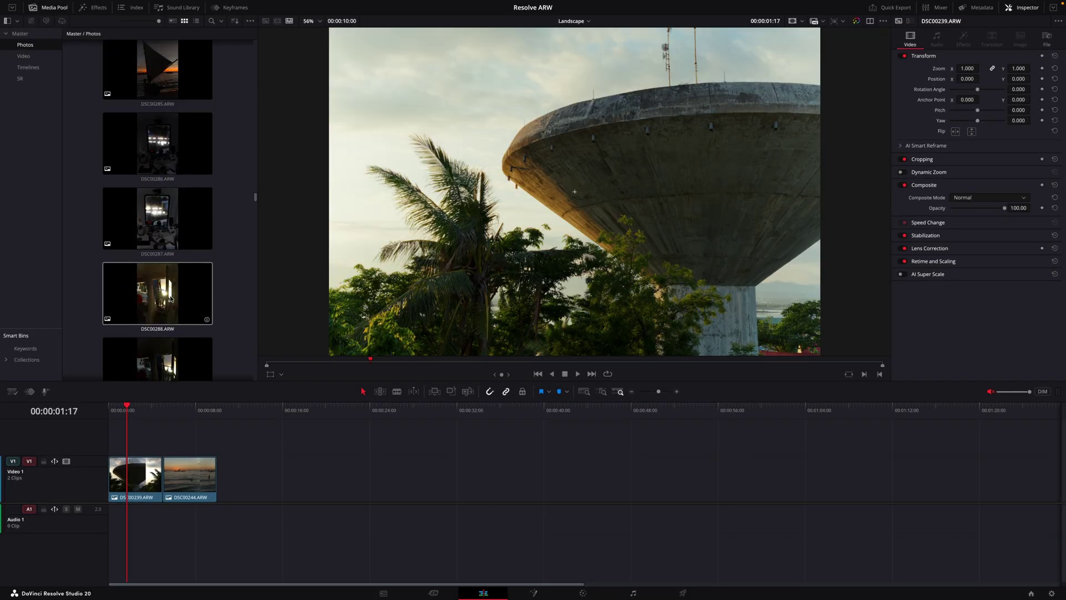
scroll(166, 250, "up", 5)
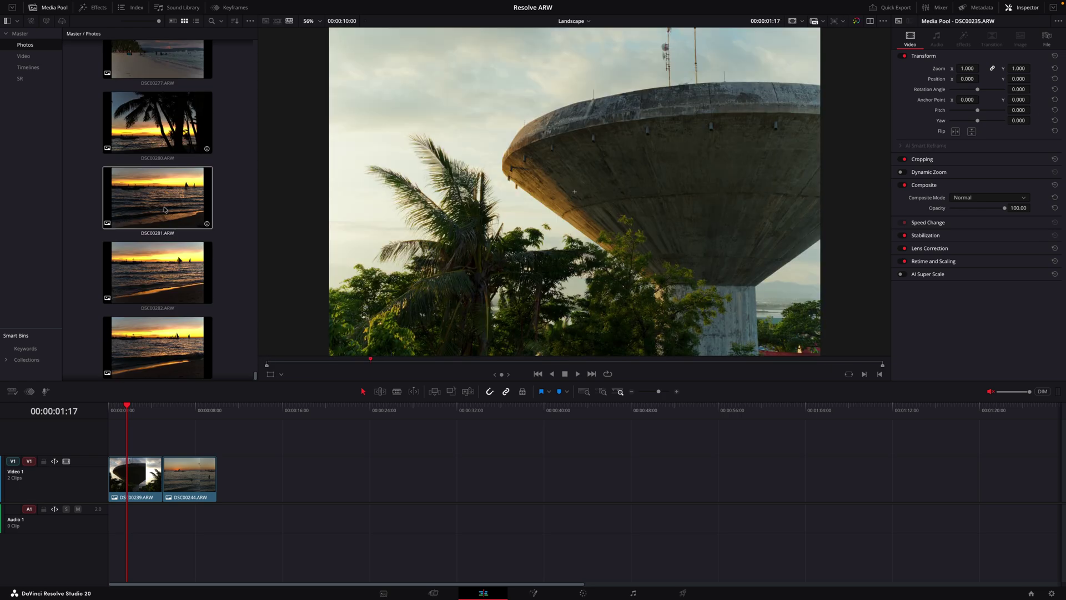
key("ctrl+a")
left_click_drag(164, 210, 221, 489)
Return the playhead to the timeline start and switch to the Color page.
scroll(294, 434, "down", 4)
left_click(296, 410)
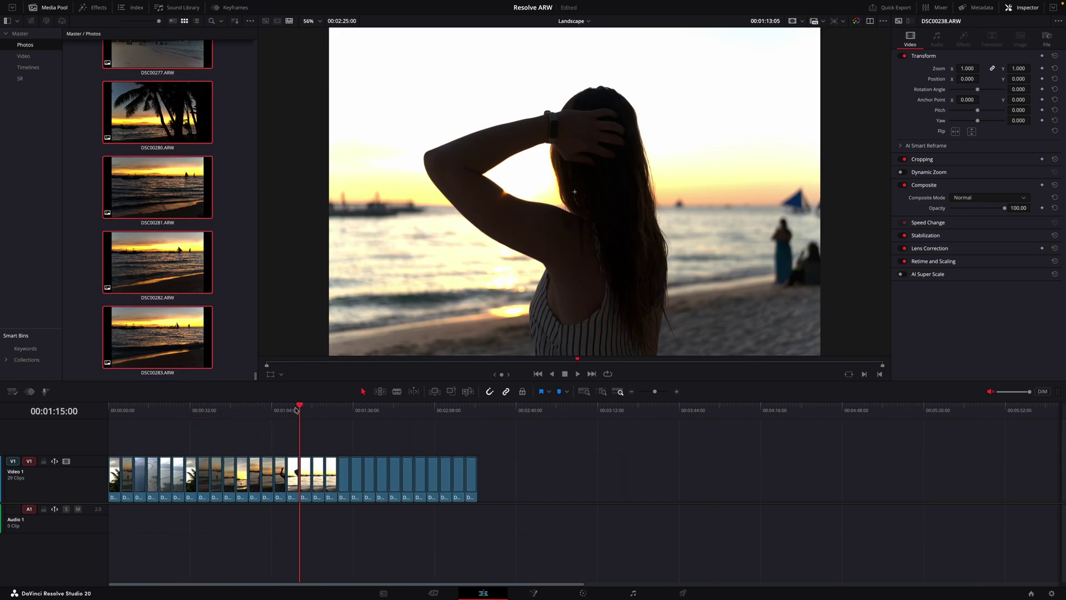
key("Home")
scroll(231, 436, "up", 3)
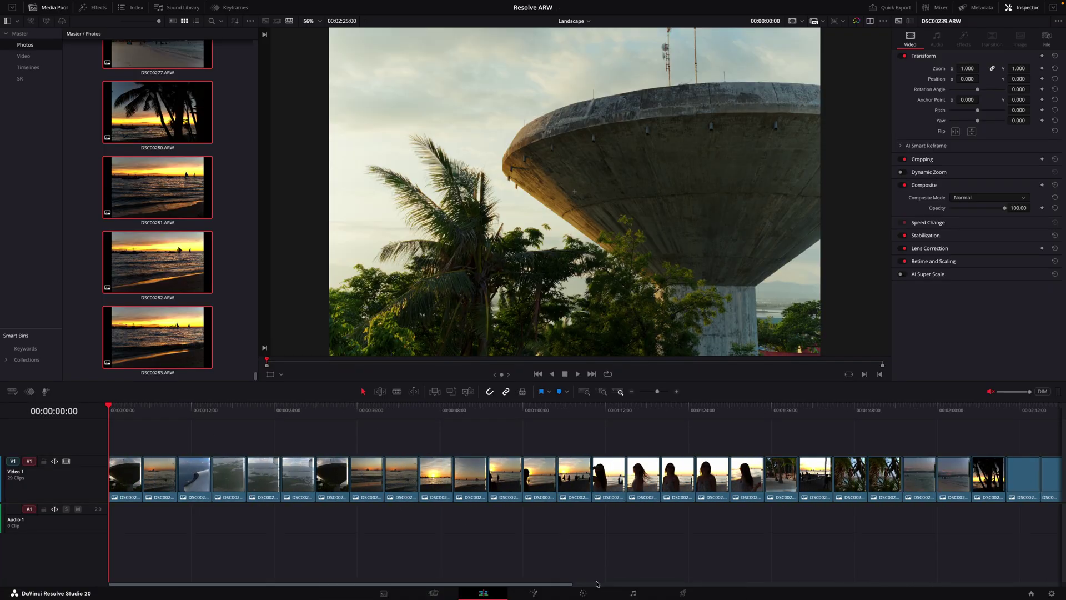
left_click(584, 594)
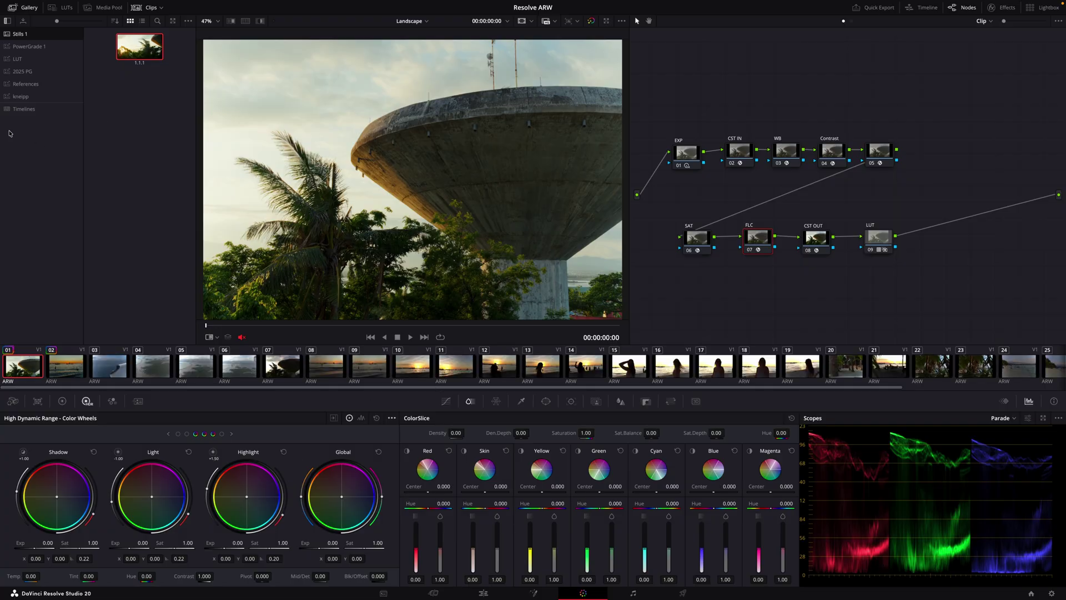
Add a new Stills album to the gallery and rename it 'photos'.
right_click(42, 136)
left_click(70, 144)
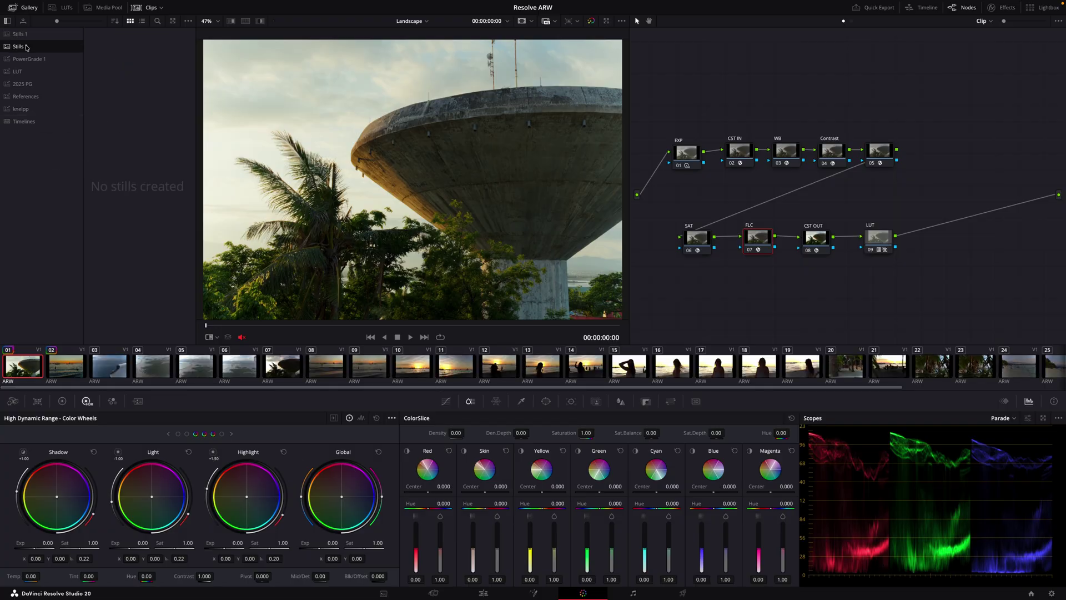
double_click(25, 48)
Select all clips and grab all stills from each clip's first frame.
scroll(50, 375, "down", 5)
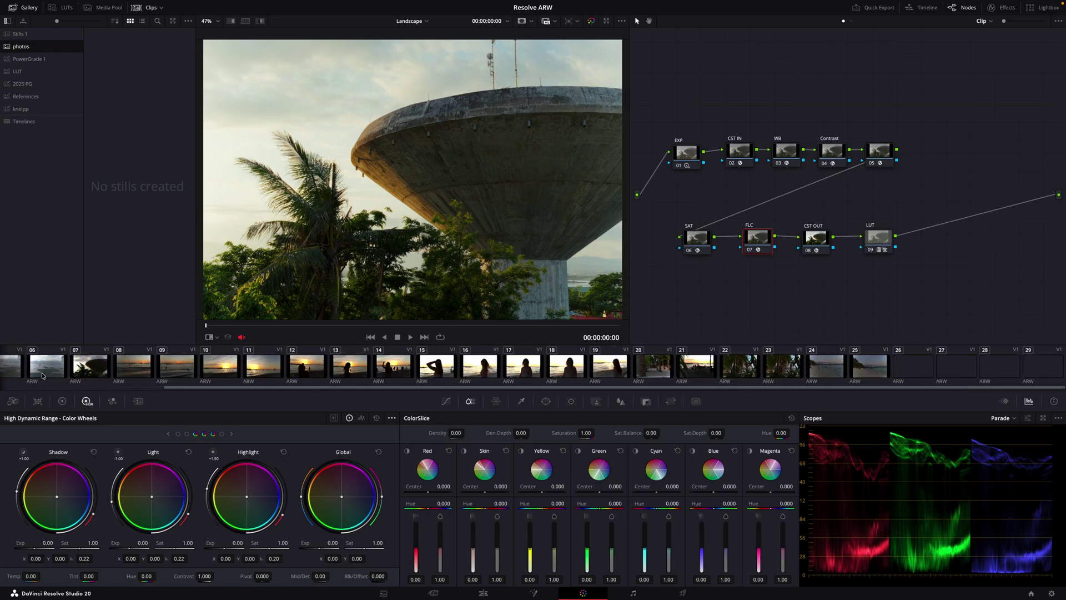
left_click(1026, 371, "shift")
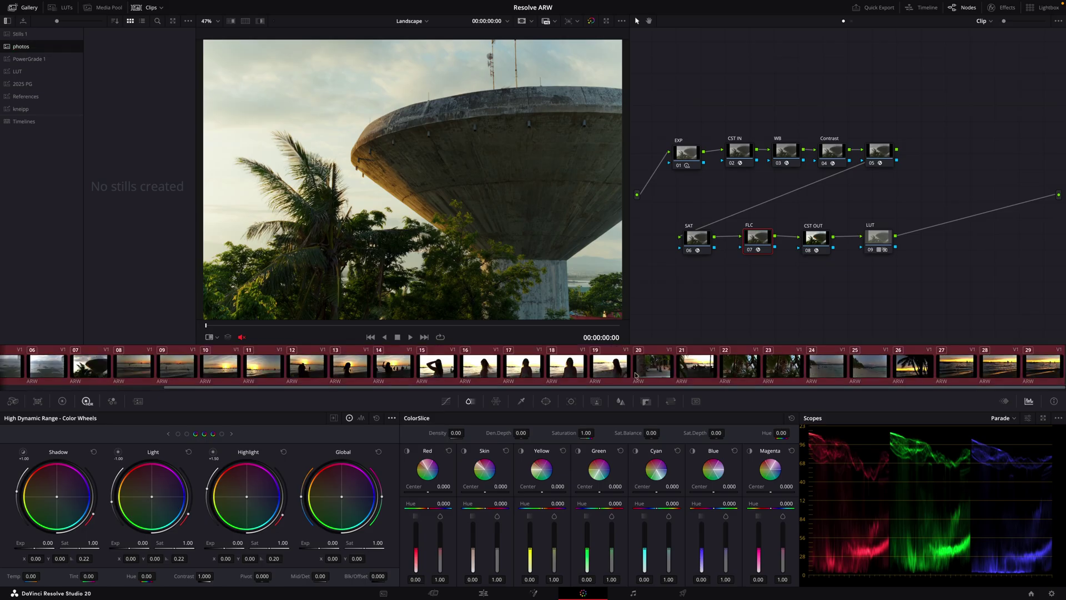
scroll(635, 373, "up", 5)
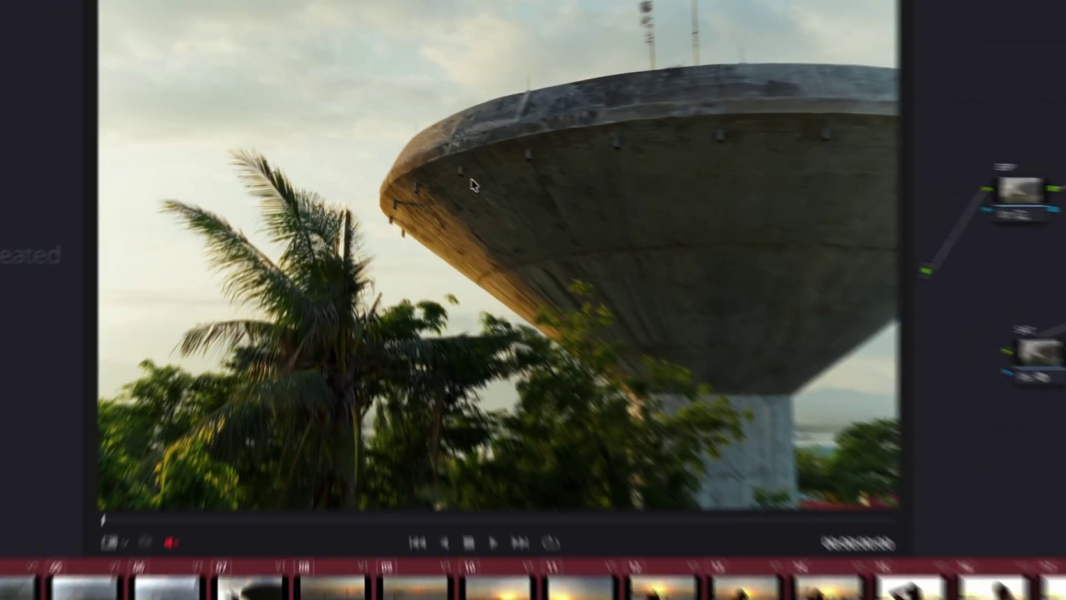
right_click(395, 147)
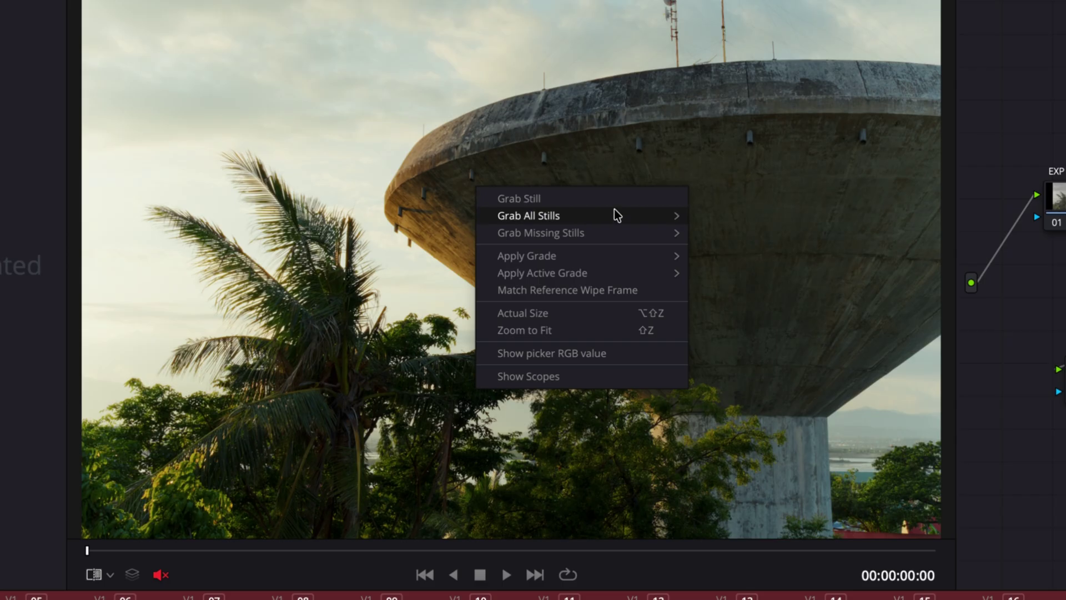
mouse_move(562, 216)
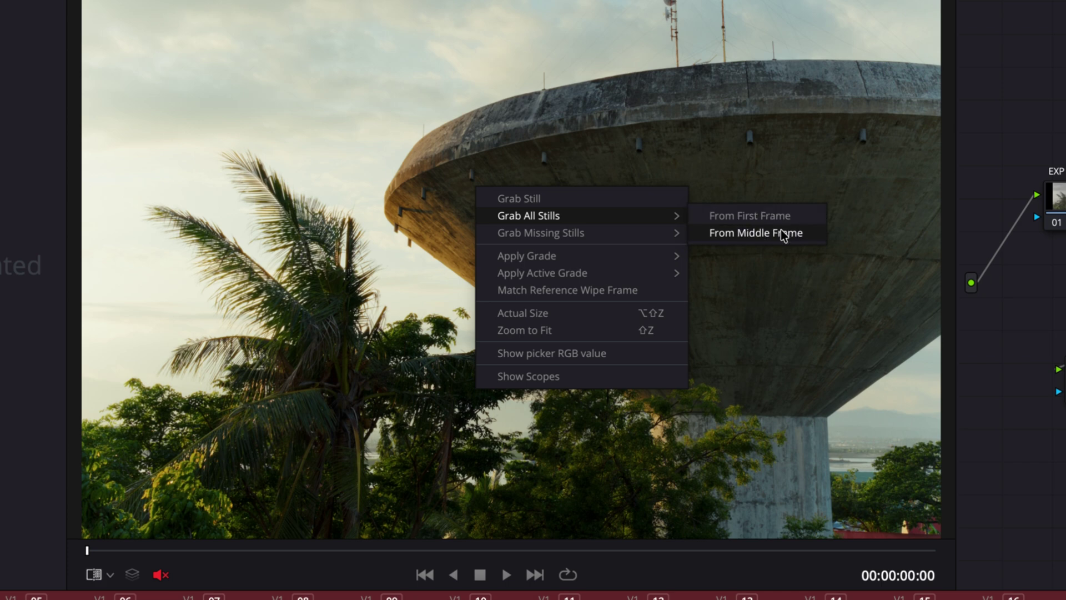
left_click(751, 215)
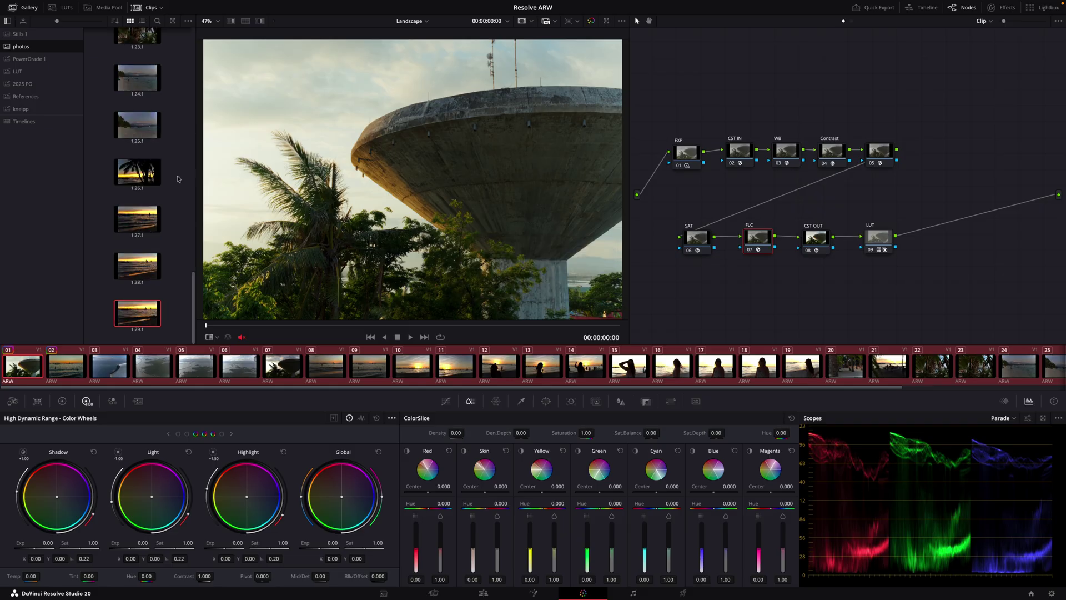
Select all stills in the album and bring up the Export dialog.
scroll(163, 117, "down", 15)
key("ctrl+a")
scroll(146, 284, "down", 15)
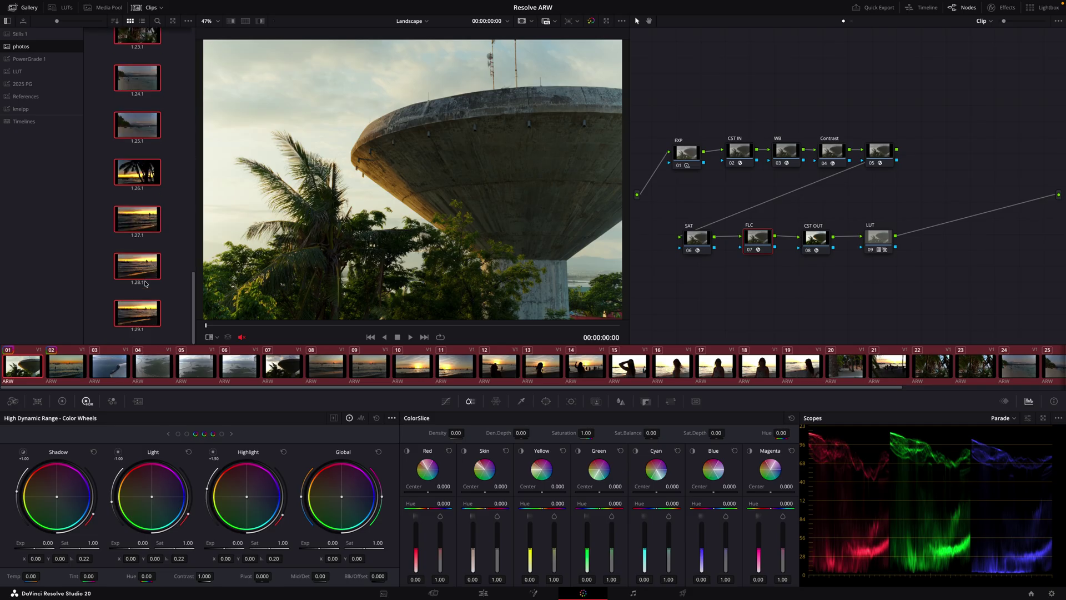
scroll(153, 246, "up", 15)
right_click(135, 86)
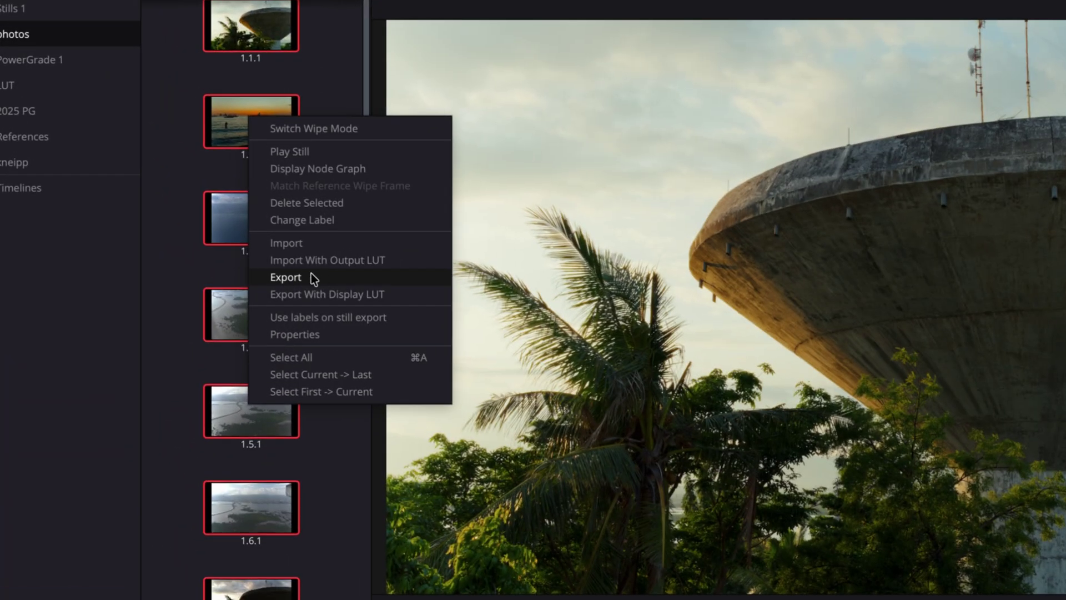
left_click(312, 276)
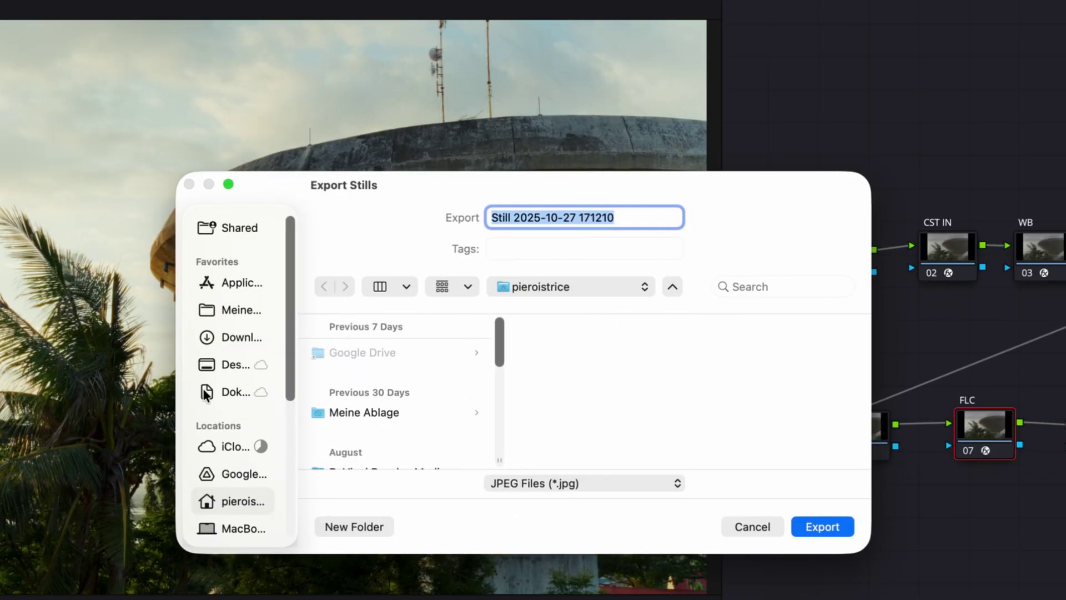
Export the stills as JPEG Files into a new Desktop folder named 'photos'.
left_click(226, 365)
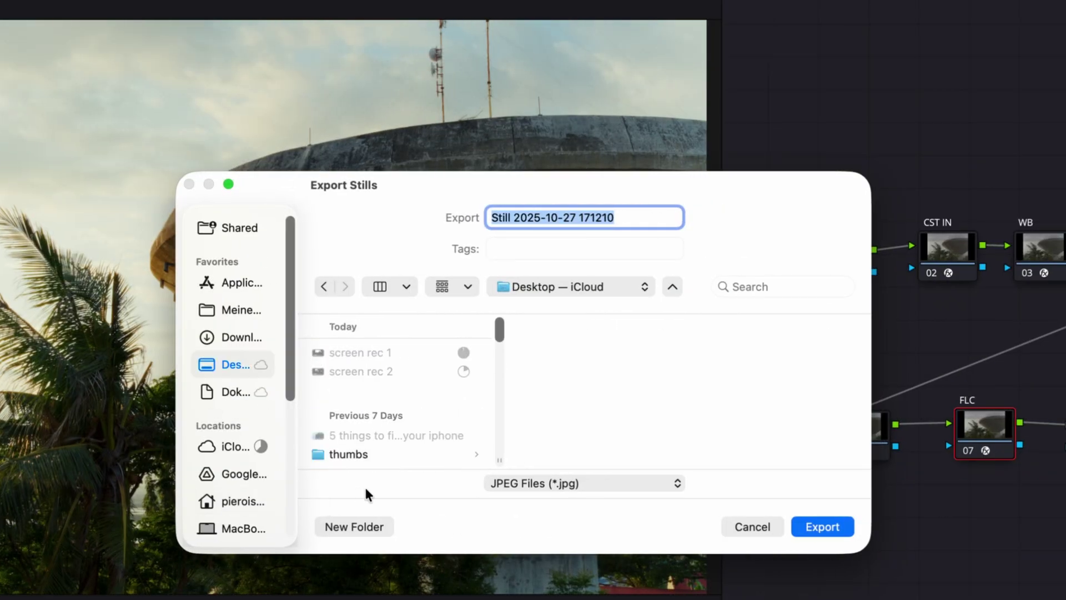
left_click(365, 528)
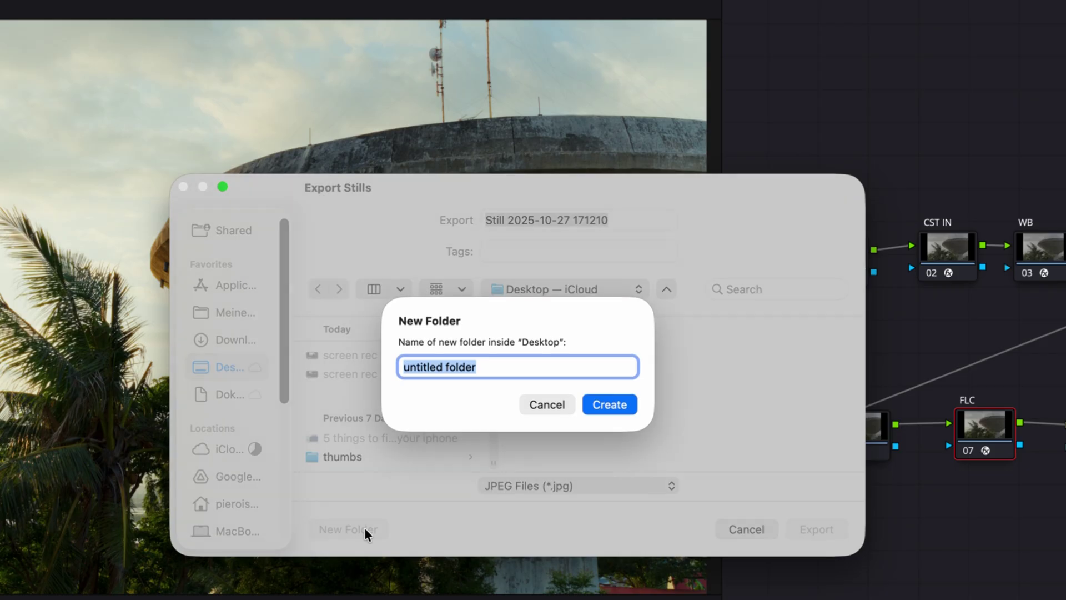
type("photos")
key("Return")
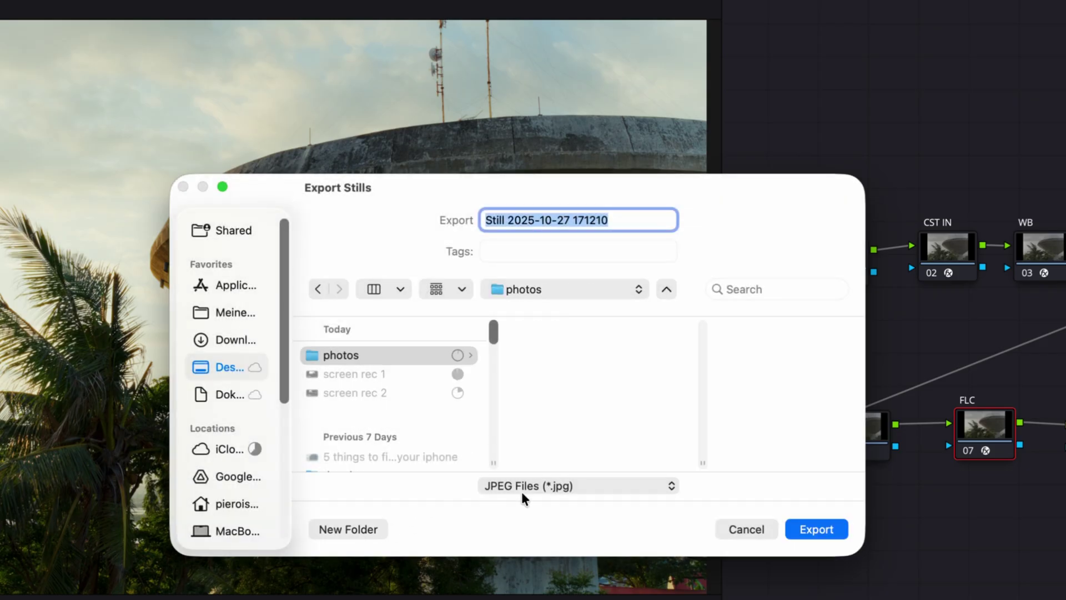
left_click(523, 486)
left_click(540, 484)
left_click(817, 528)
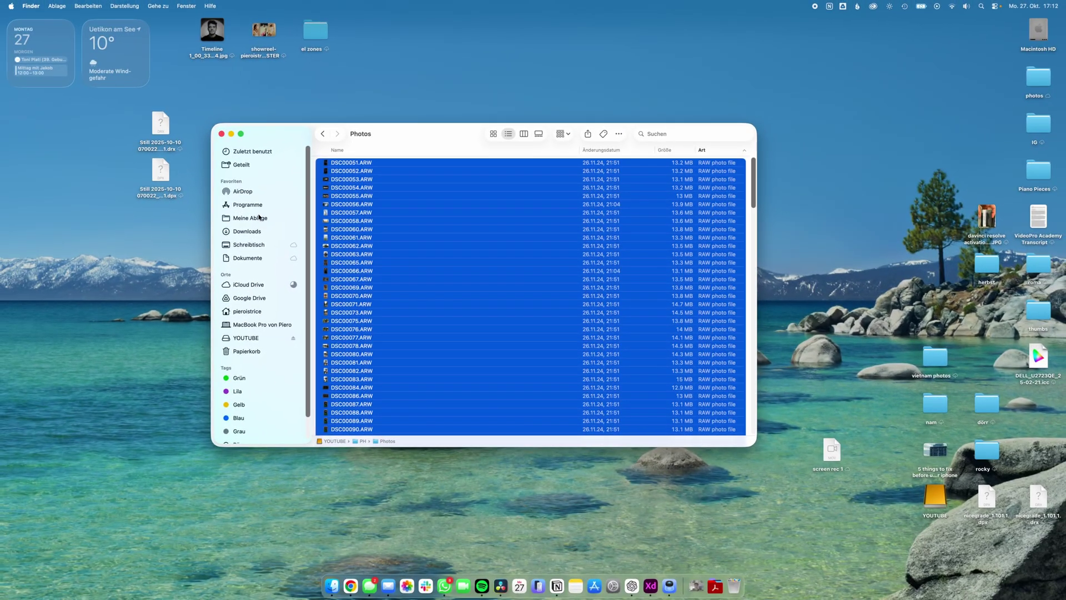
Open the photos folder in a new Finder tab and sort its files by Kind.
key("super+t")
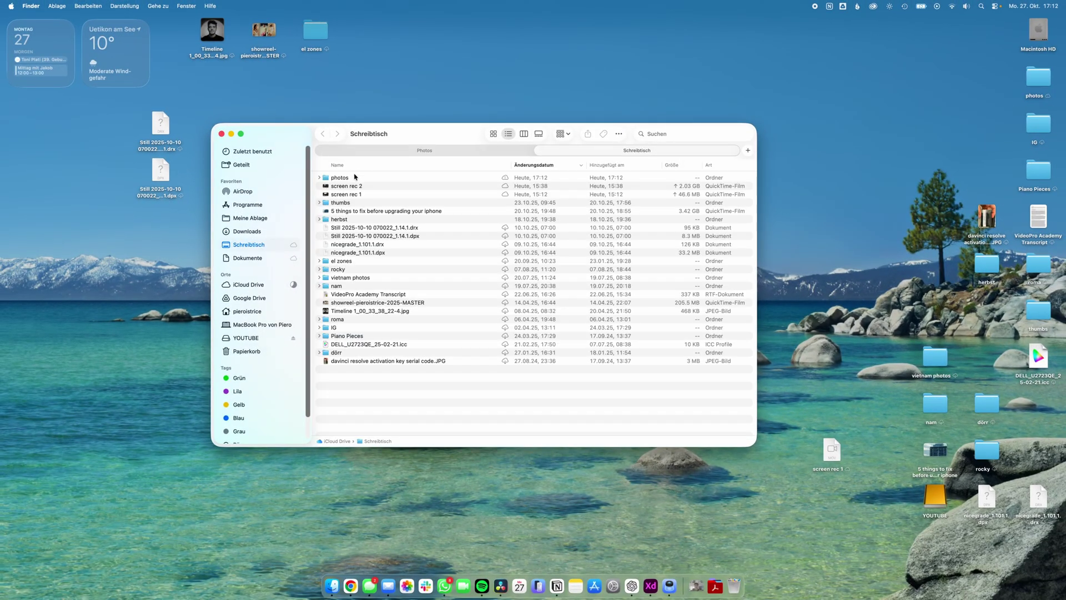
double_click(466, 181)
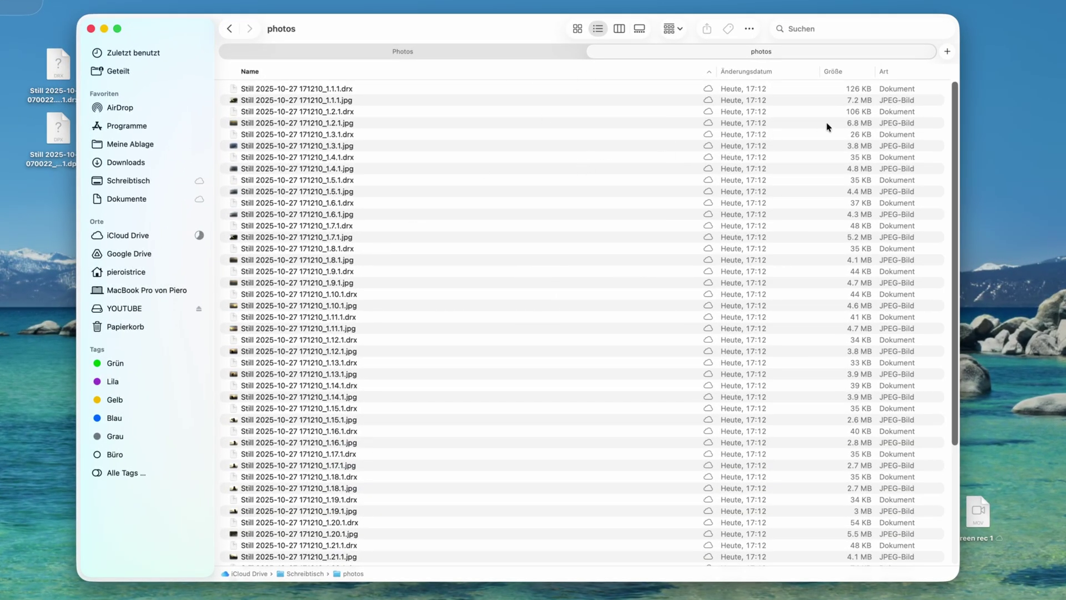
left_click_drag(717, 69, 485, 72)
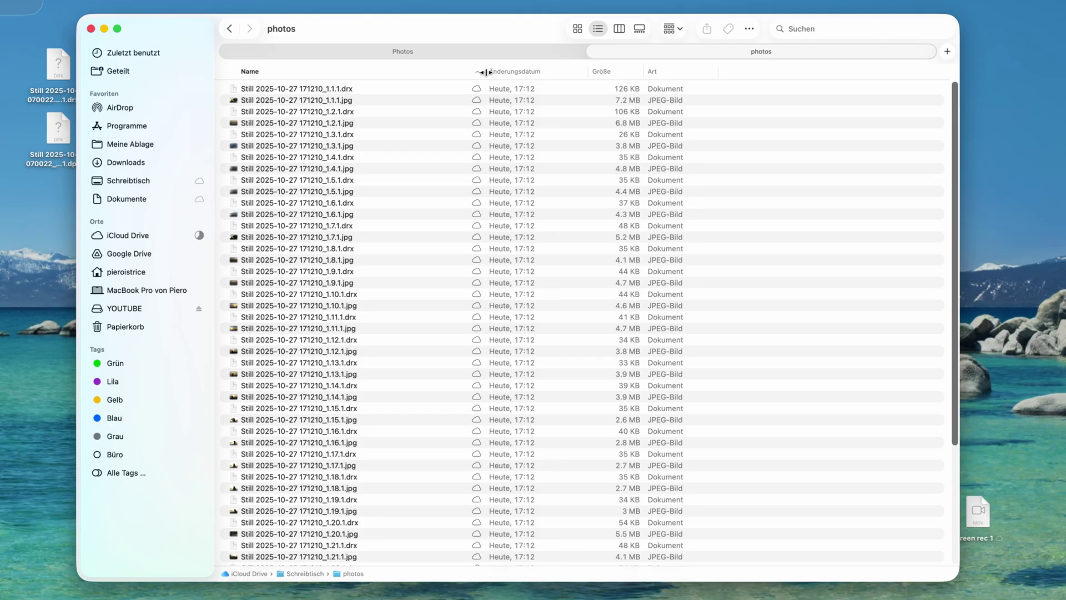
left_click(677, 72)
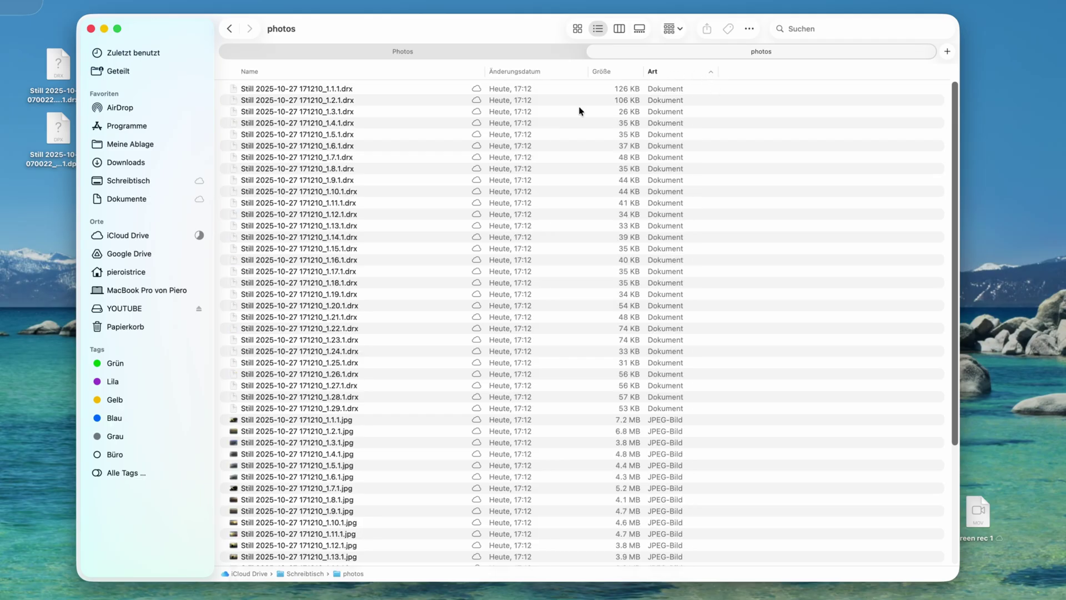
Move all the .drx files to the Trash and select still 1.4.1.
left_click(332, 413)
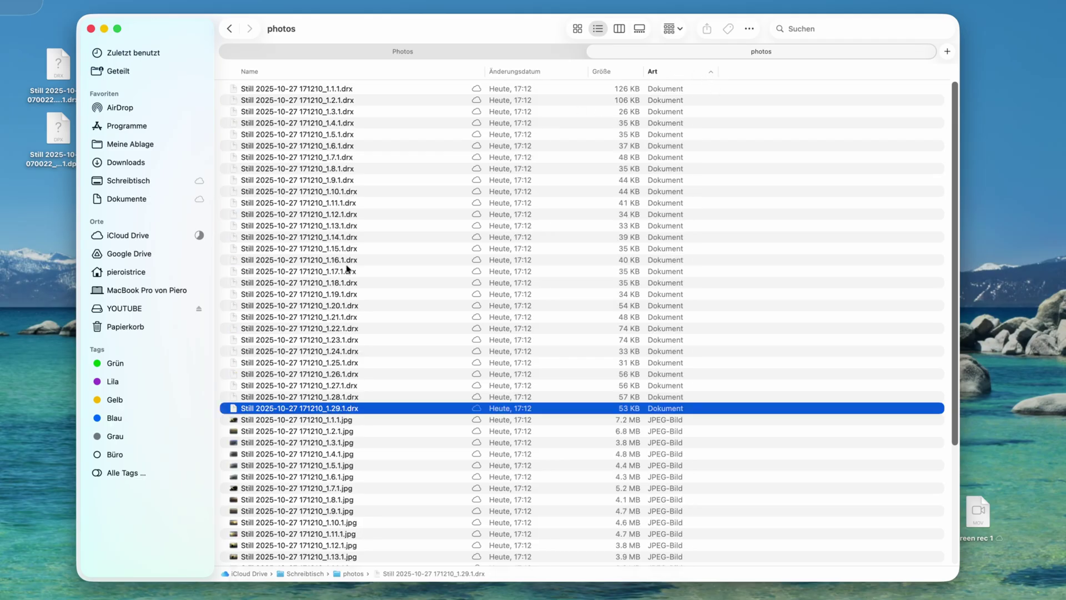
left_click(402, 90, "shift")
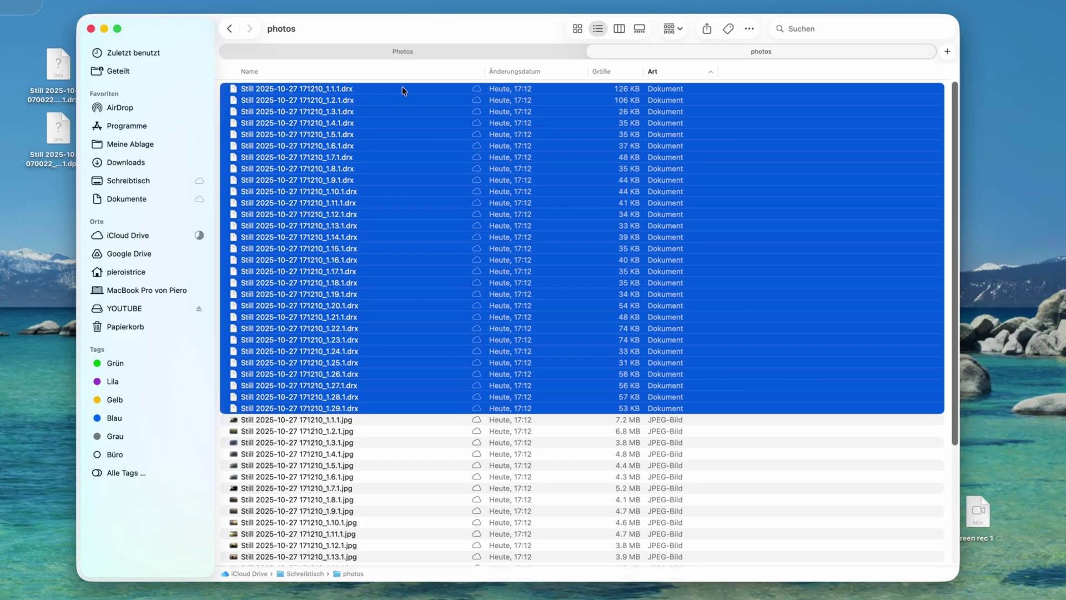
key("super+BackSpace")
left_click(384, 126)
Quick Look still 1.4.1, then switch the preview to 1.9.1.jpg, the sunset with sailboats.
key("space")
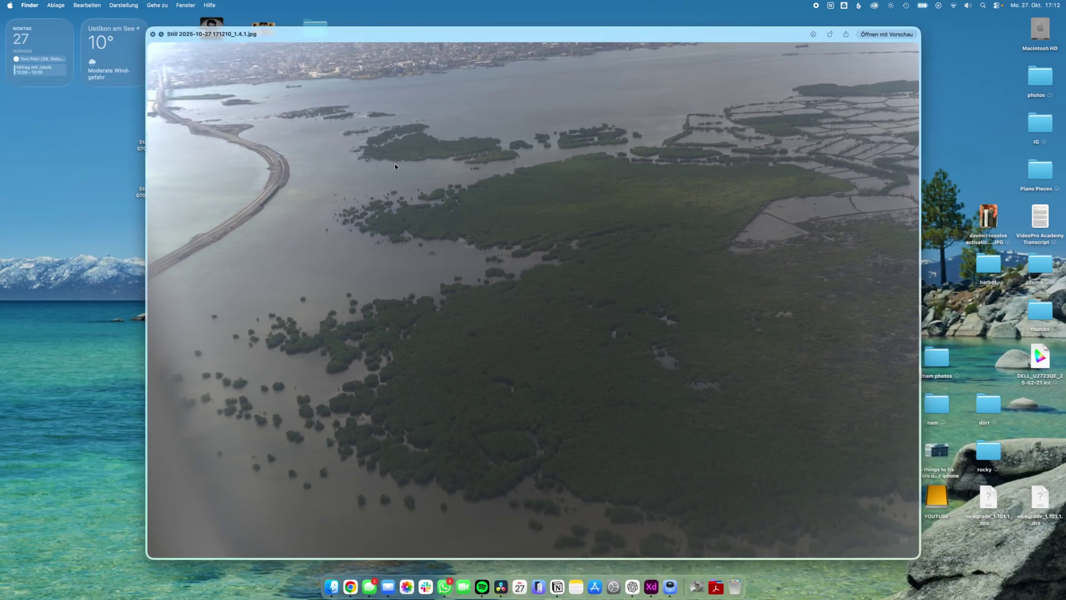
key("space")
left_click(406, 209)
key("space")
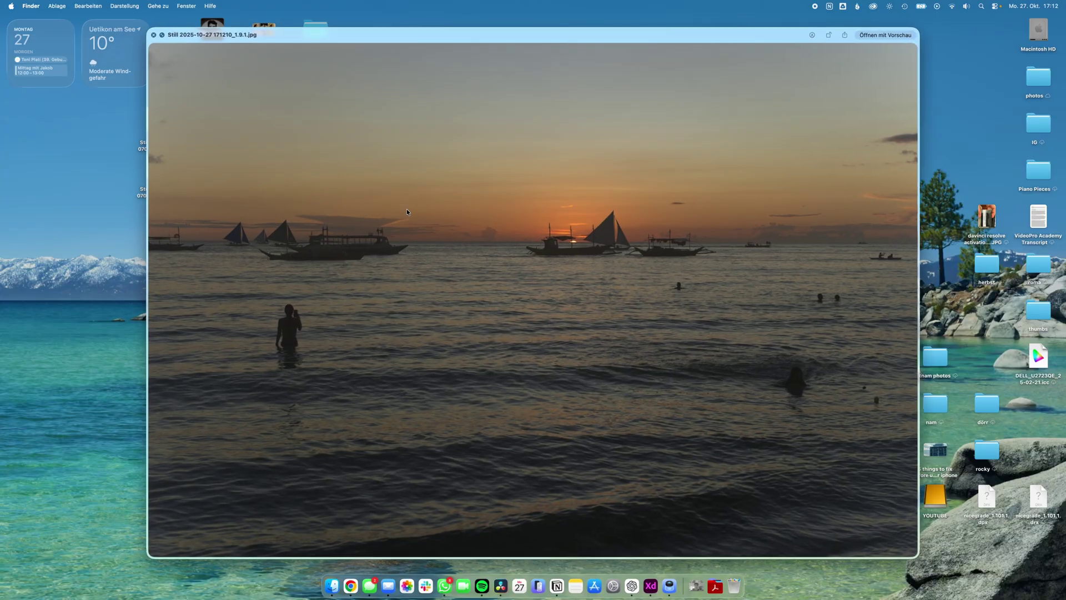